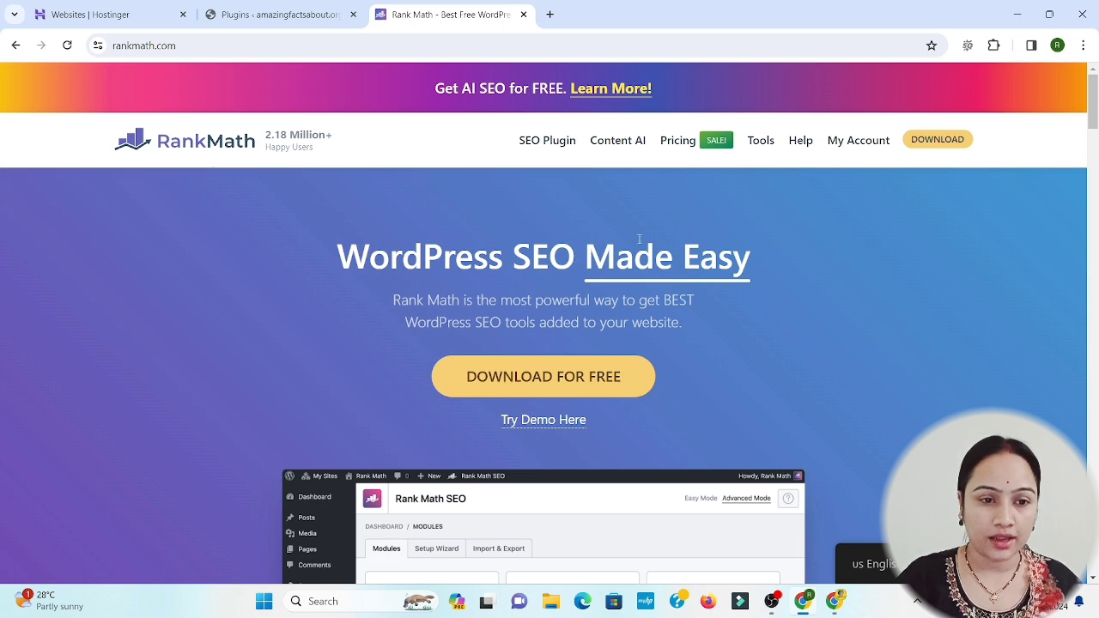
- Search the new plugins for "rank math" and install and activate Rank Math SEO with AI SEO Tools
click(276, 15)
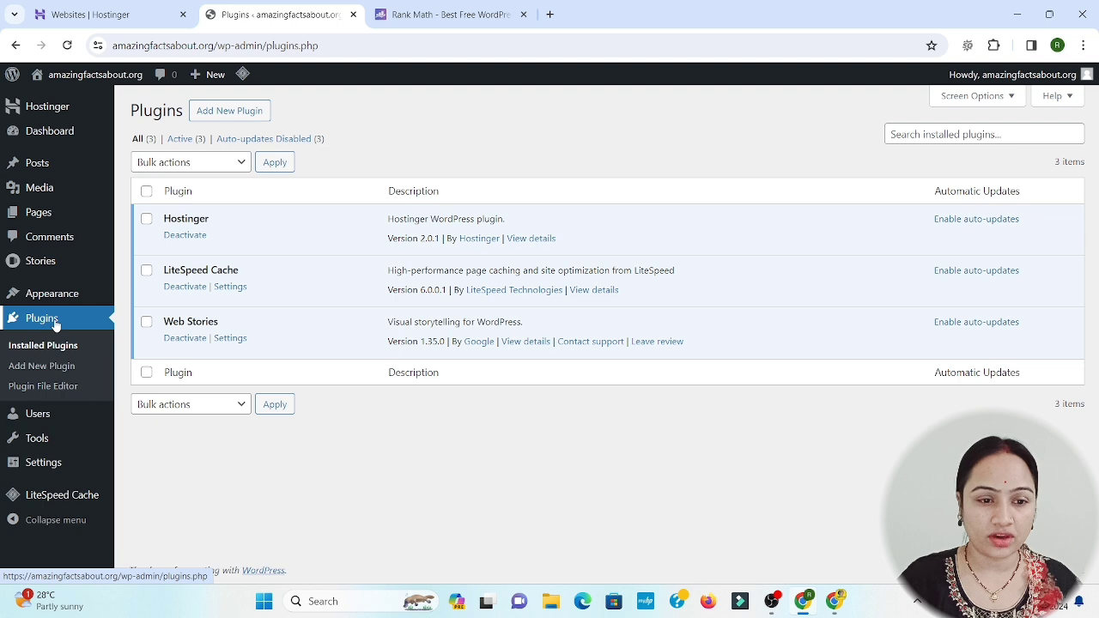
click(248, 115)
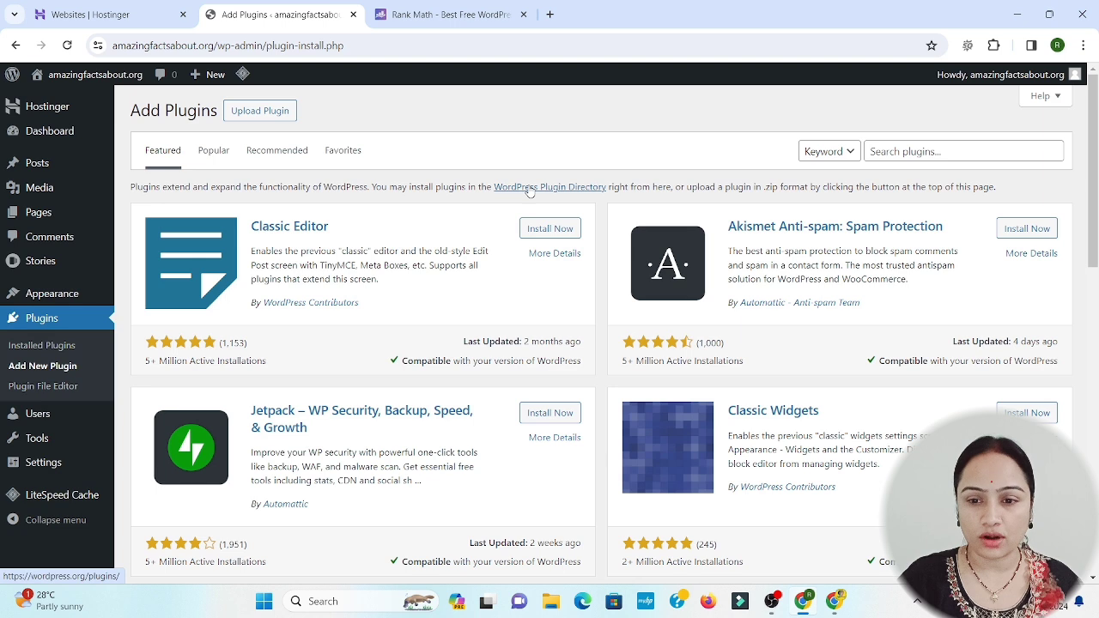
click(893, 153)
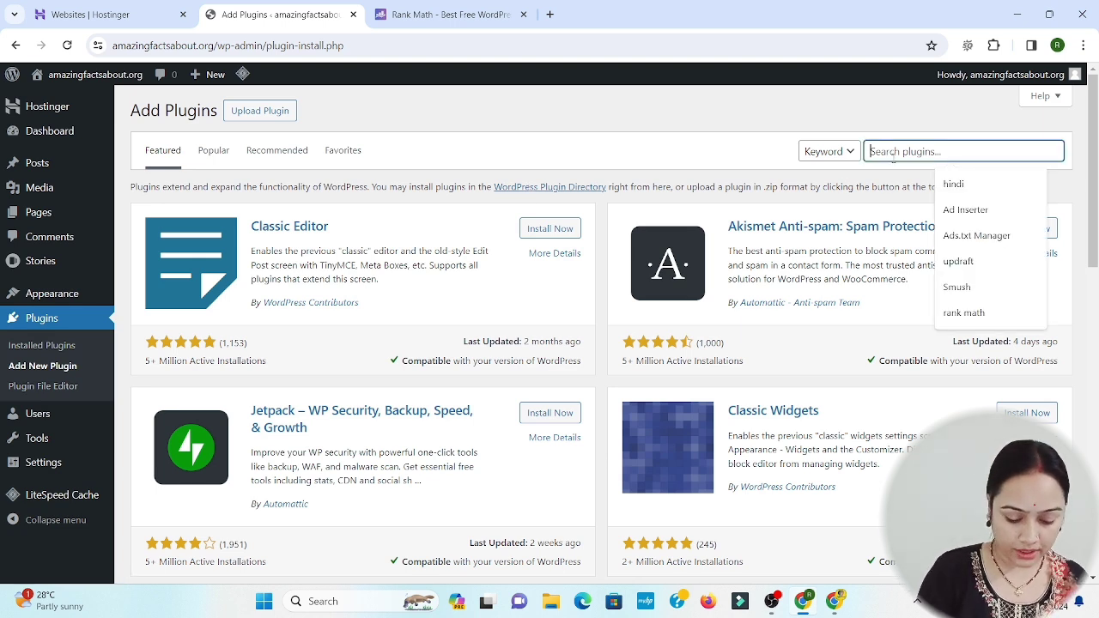
text(rank math)
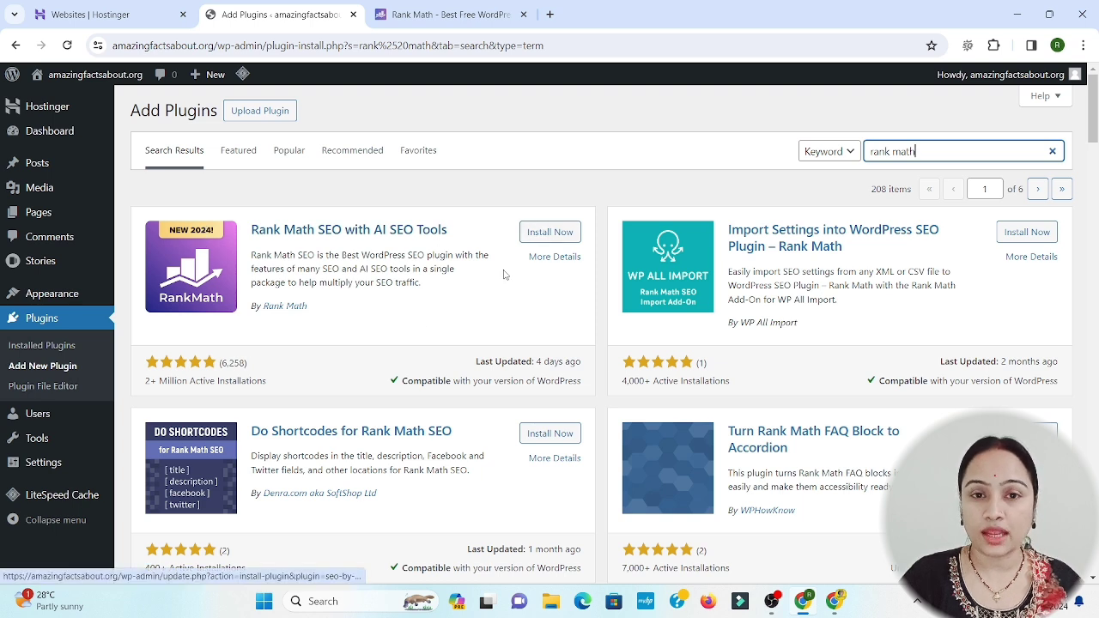
click(536, 233)
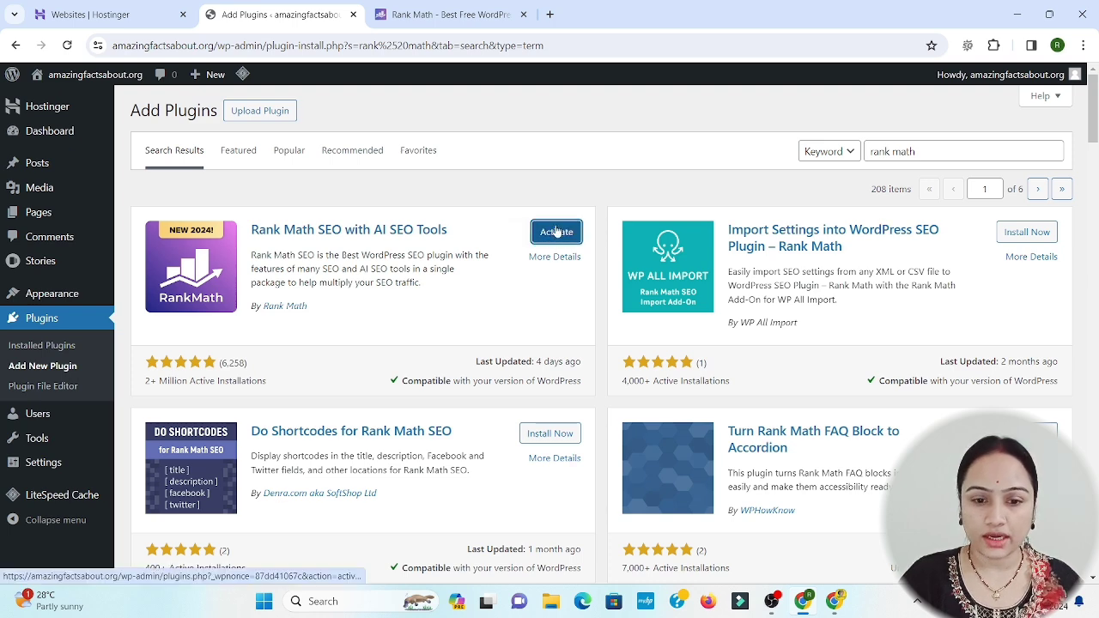
click(546, 237)
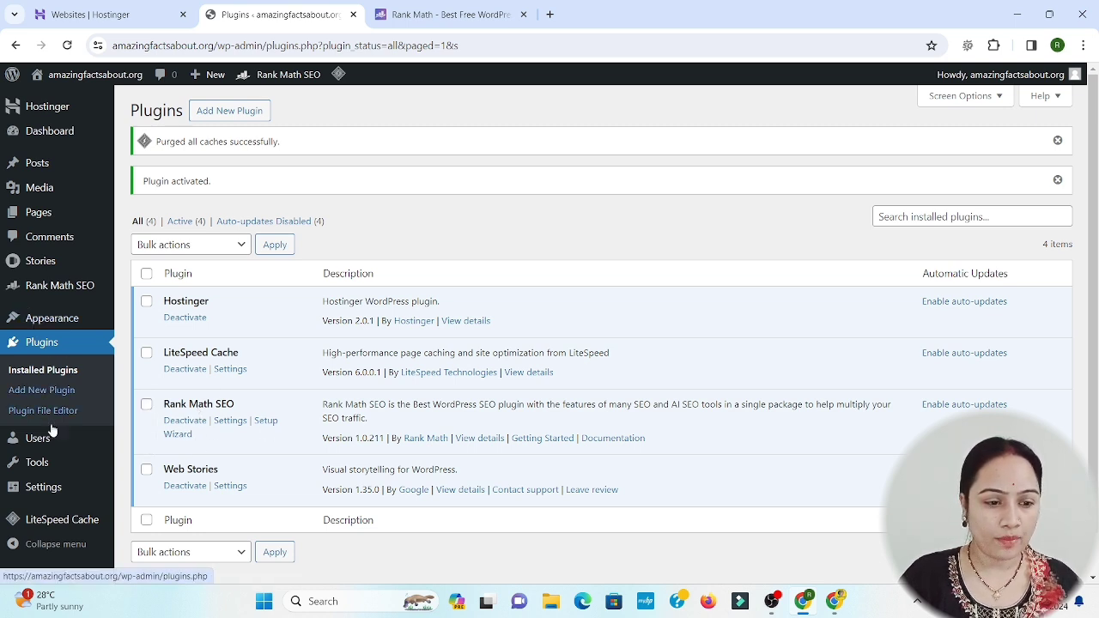
- Open the Rank Math SEO dashboard in a separate tab and launch its Setup Wizard
scroll(37, 329, down, 1)
mouse_move(39, 293)
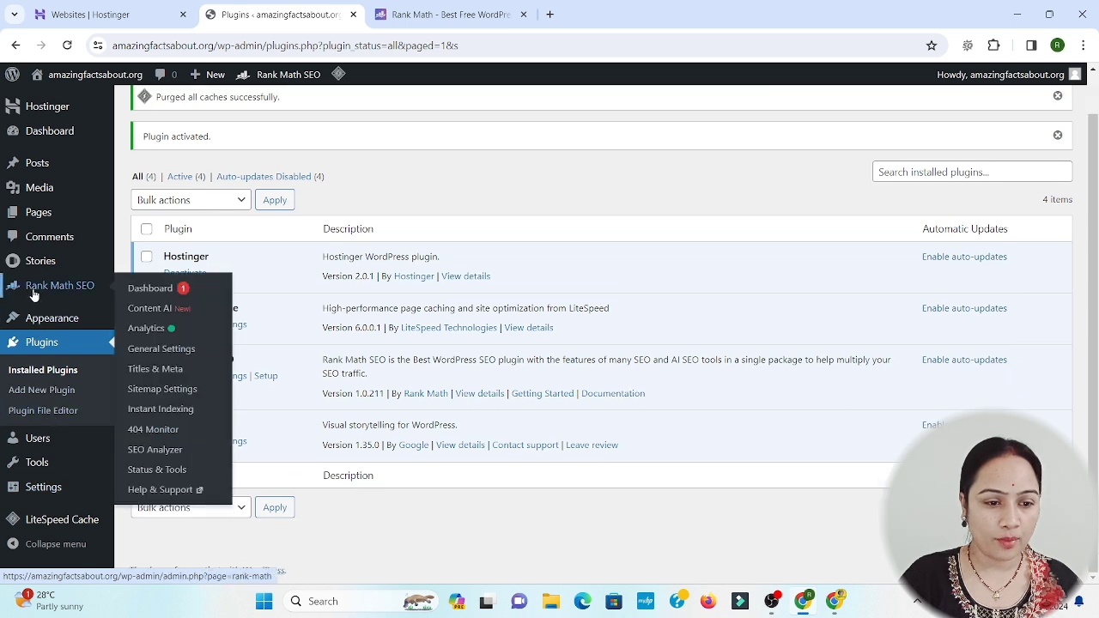
right_click(146, 290)
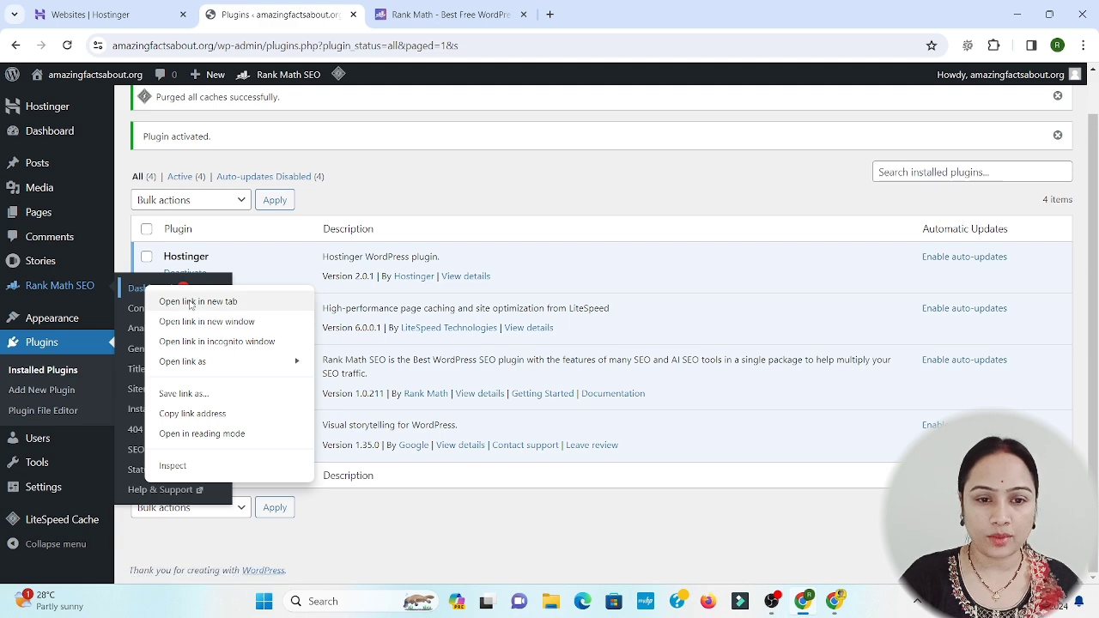
click(193, 302)
click(489, 5)
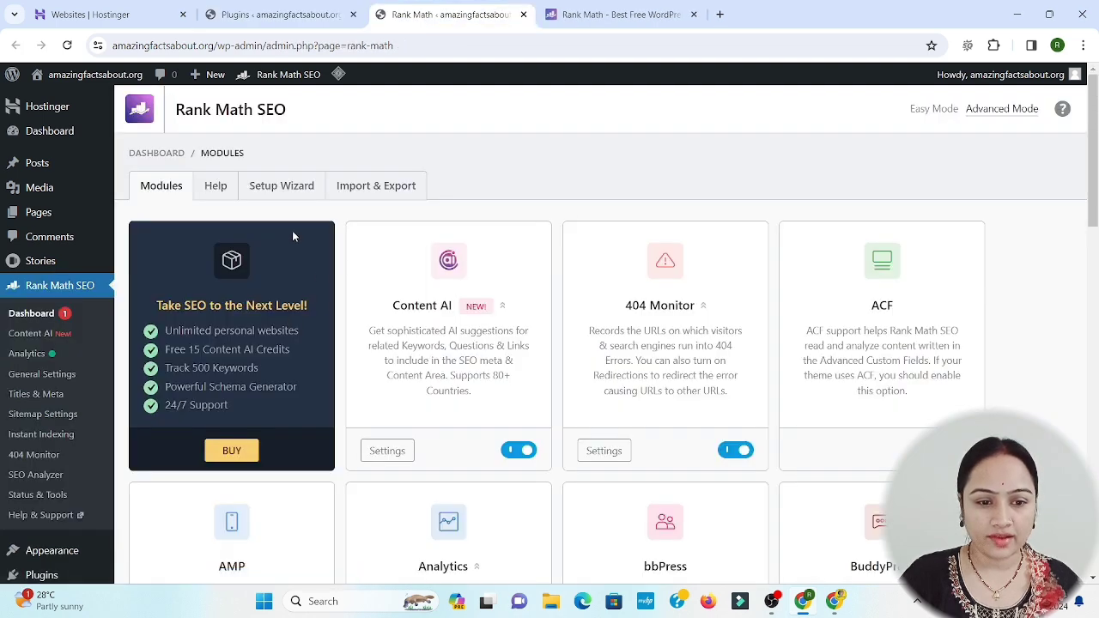
click(286, 188)
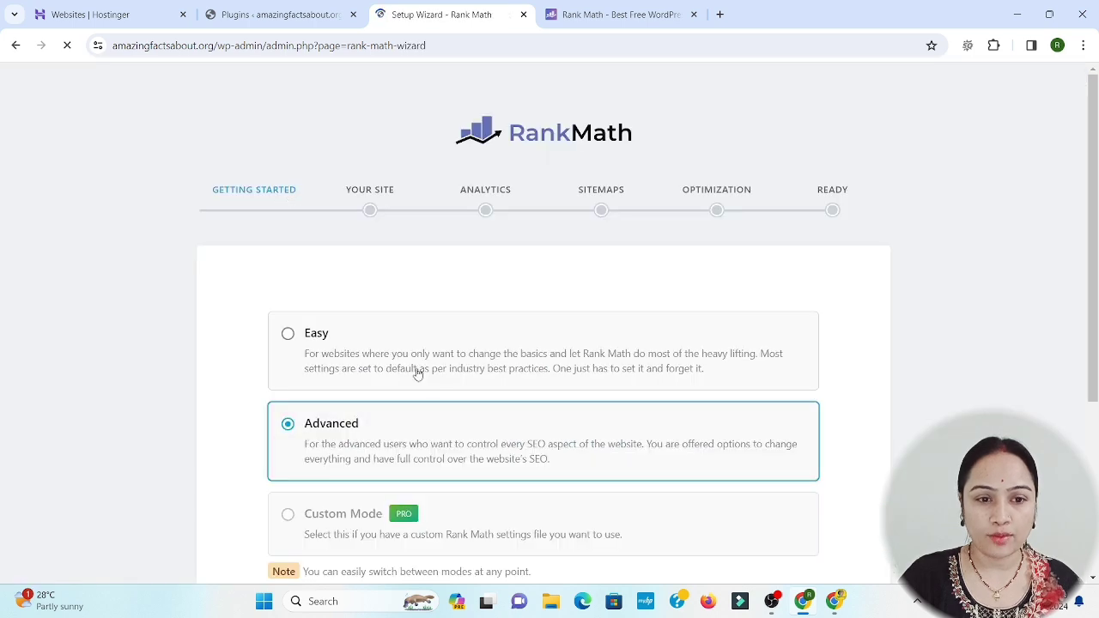
- Open the Setup Wizard from Rank Math SEO's entry among the installed plugins and close the duplicate wizard tab
click(309, 15)
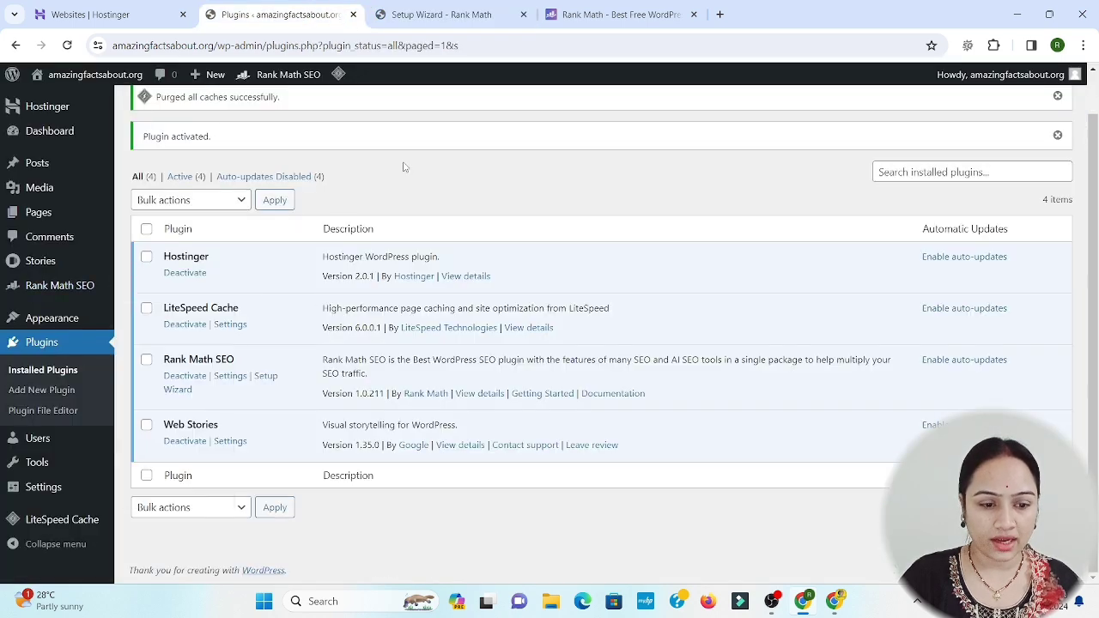
click(265, 376)
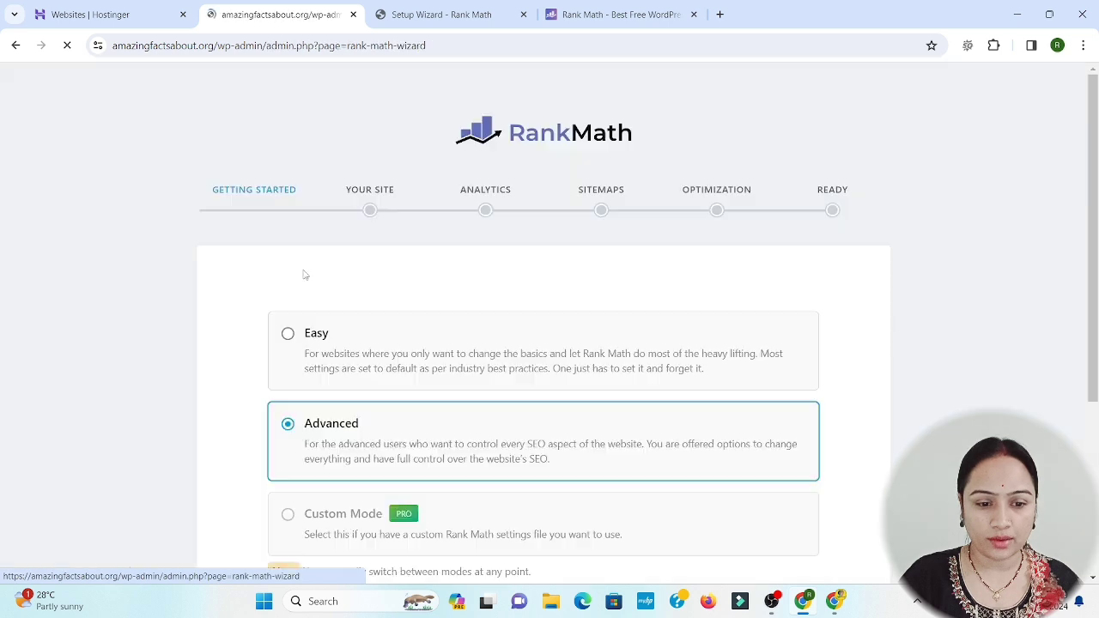
click(523, 14)
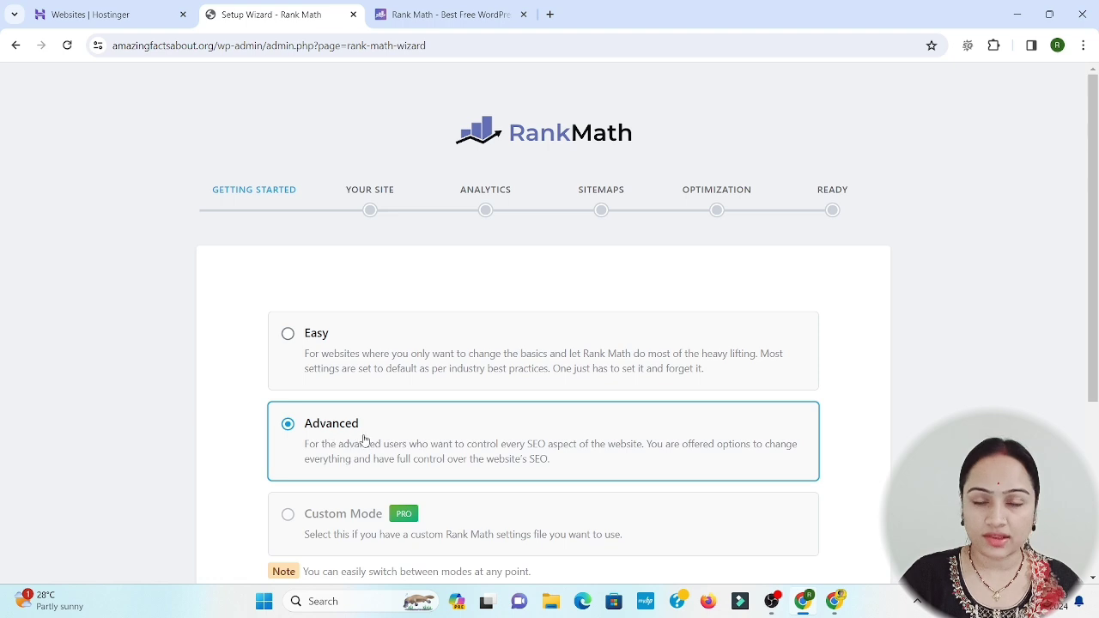
- Start the wizard in Advanced mode and keep Personal Blog as the website type
scroll(339, 444, down, 3)
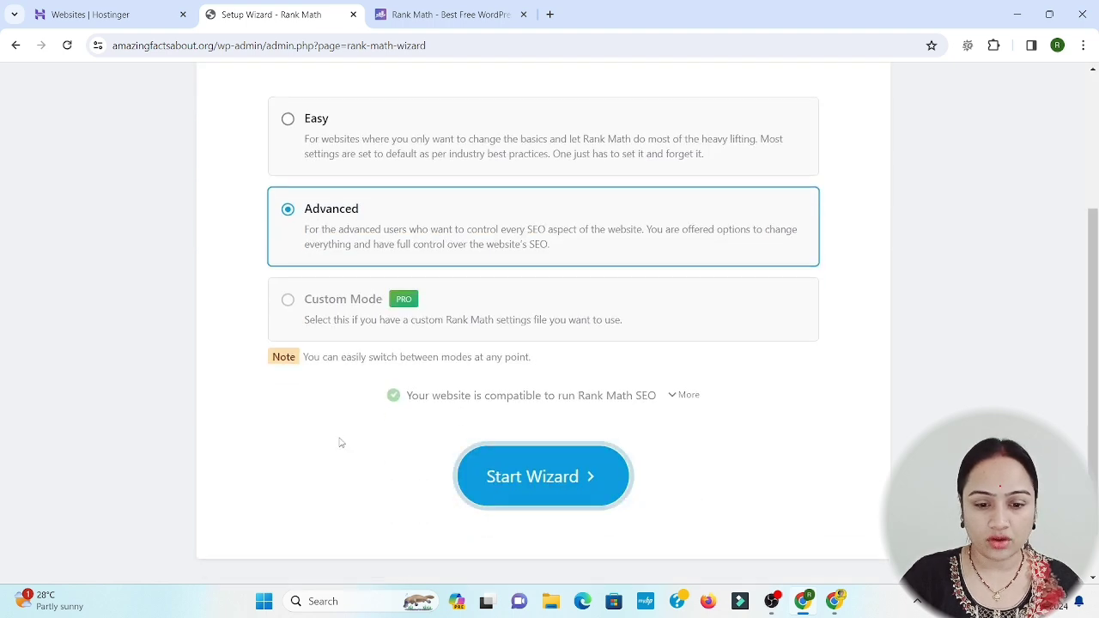
click(532, 488)
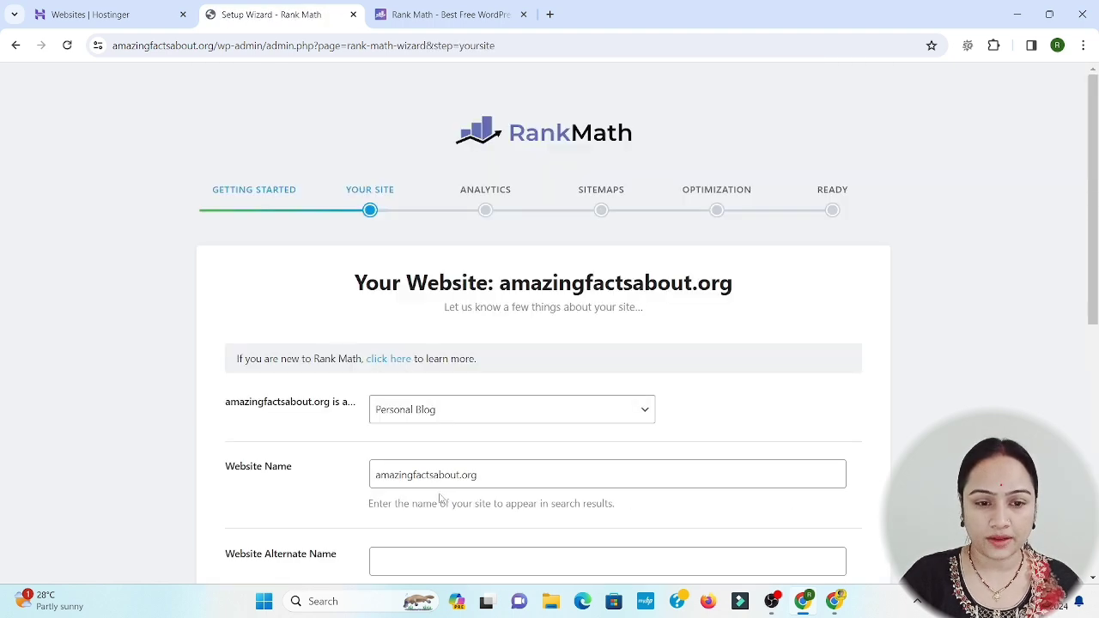
scroll(464, 453, down, 1)
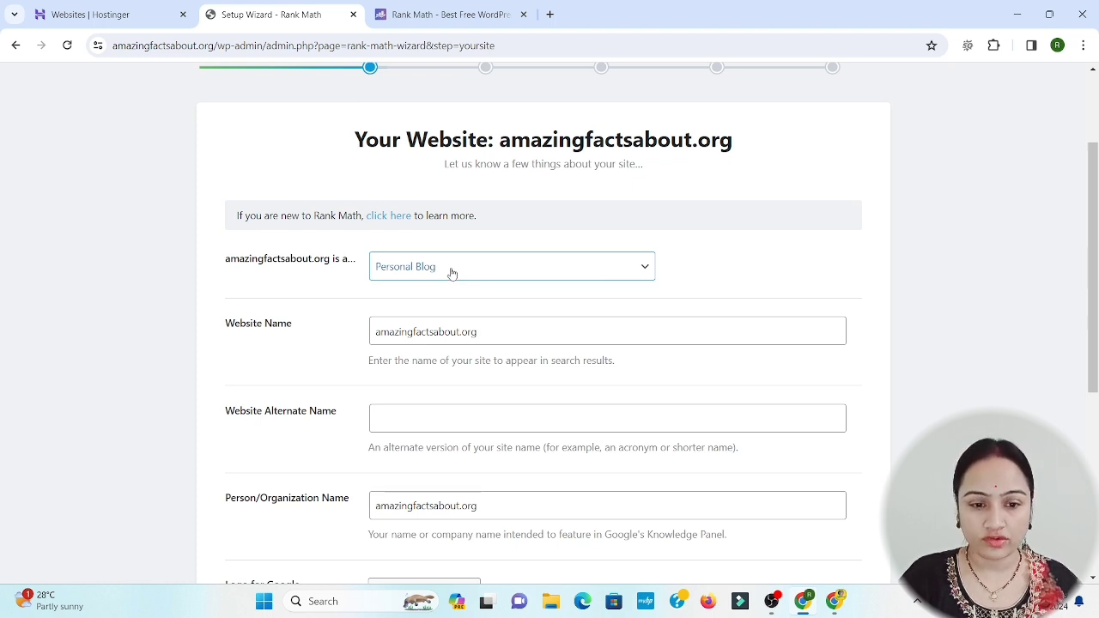
click(452, 273)
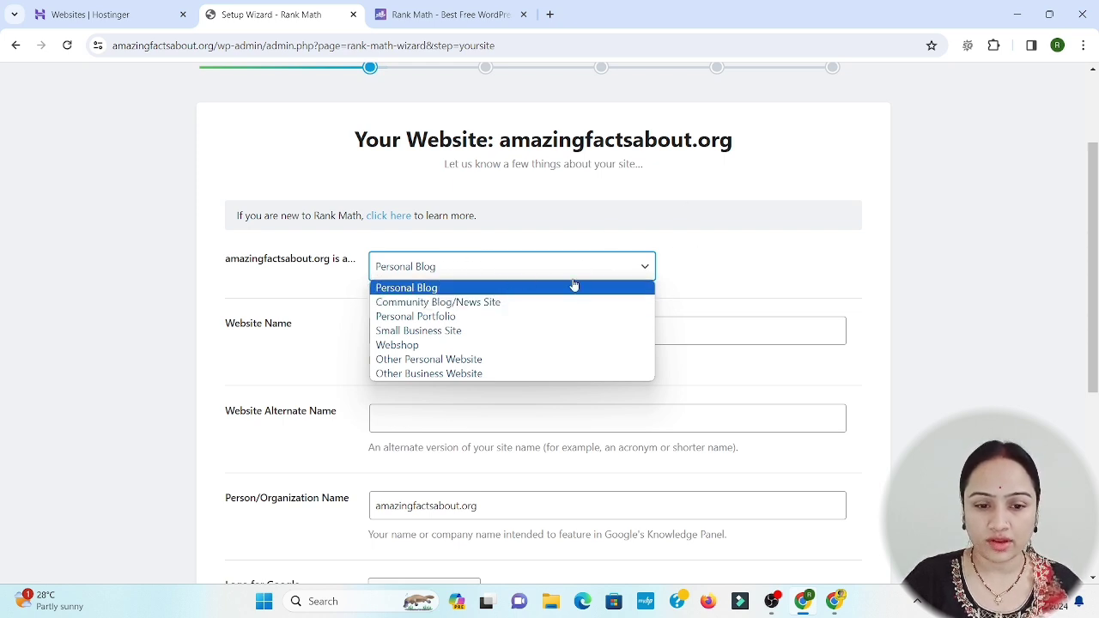
click(747, 274)
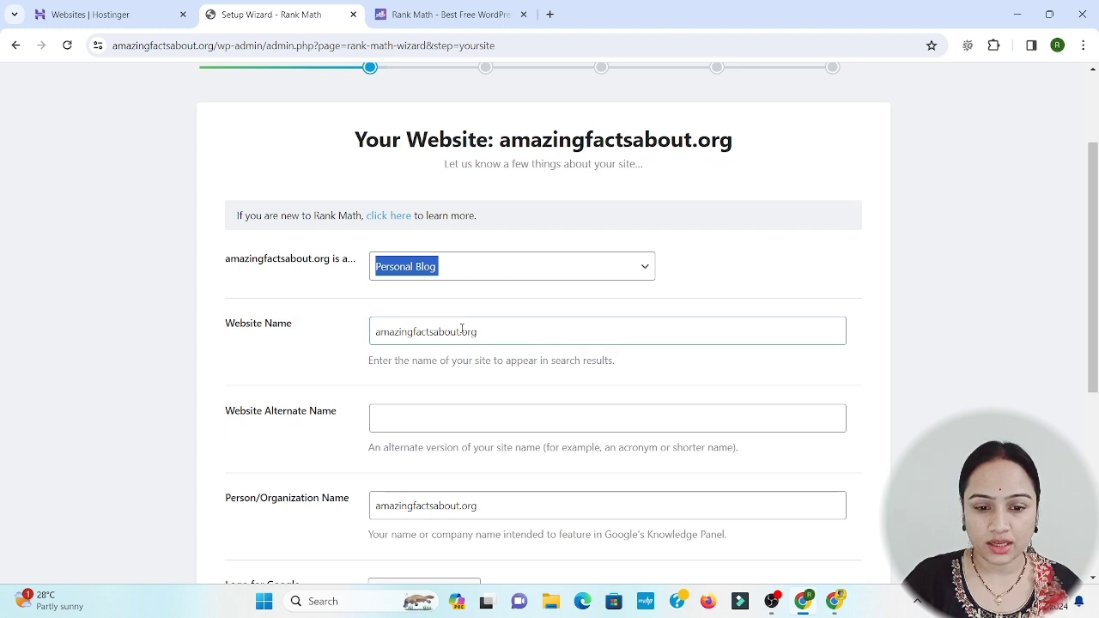
- Check the size requirement of the logo for Google and save the website details without adding any images
scroll(520, 335, down, 2)
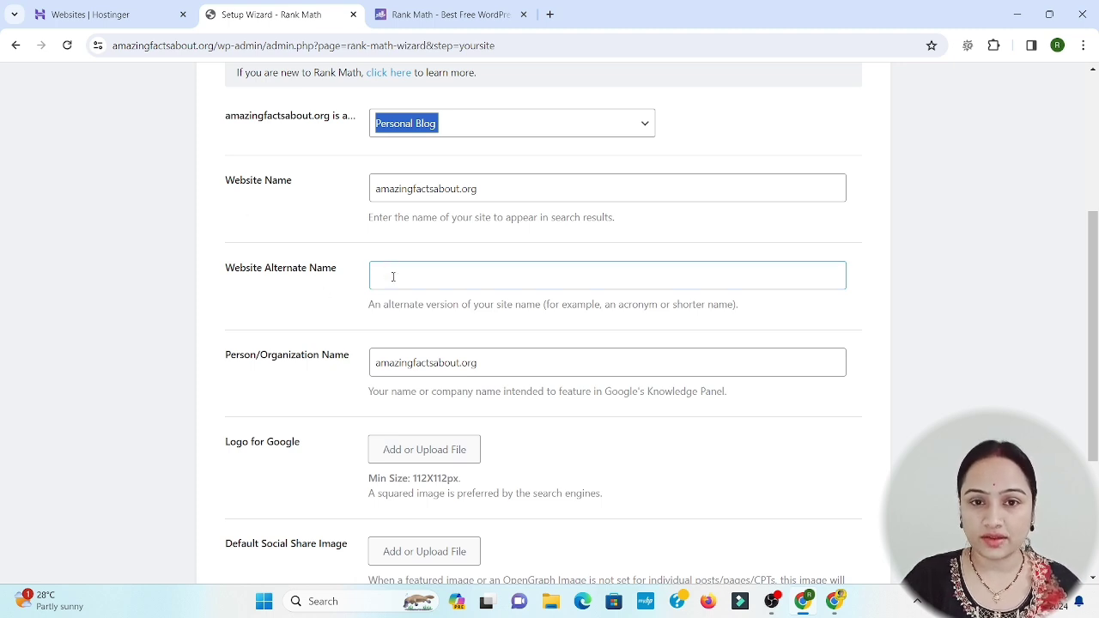
scroll(427, 339, down, 2)
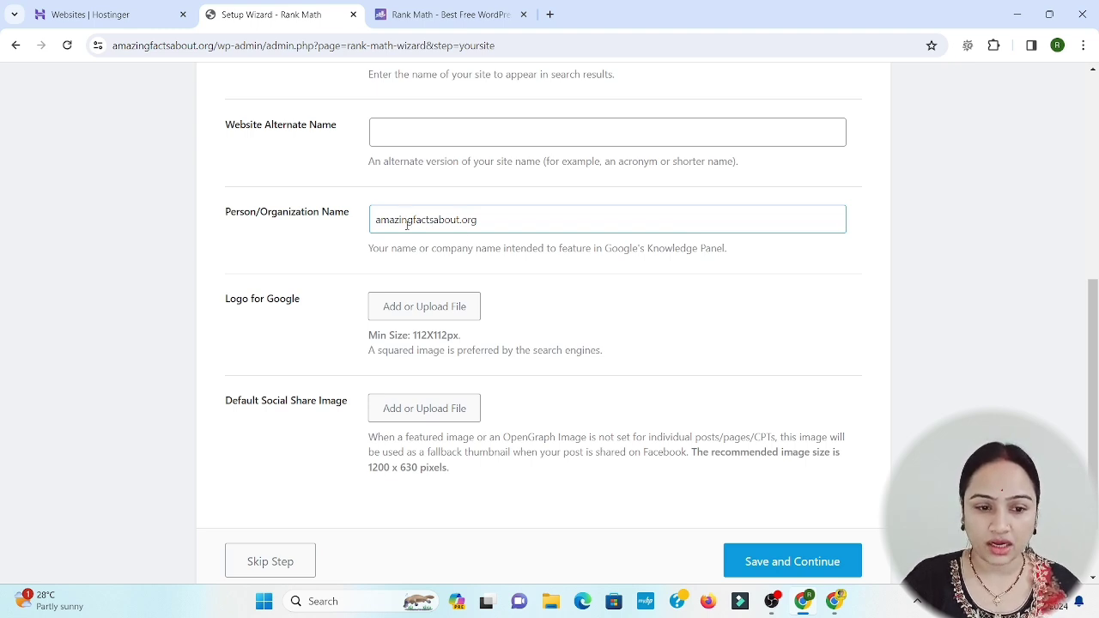
click(264, 309)
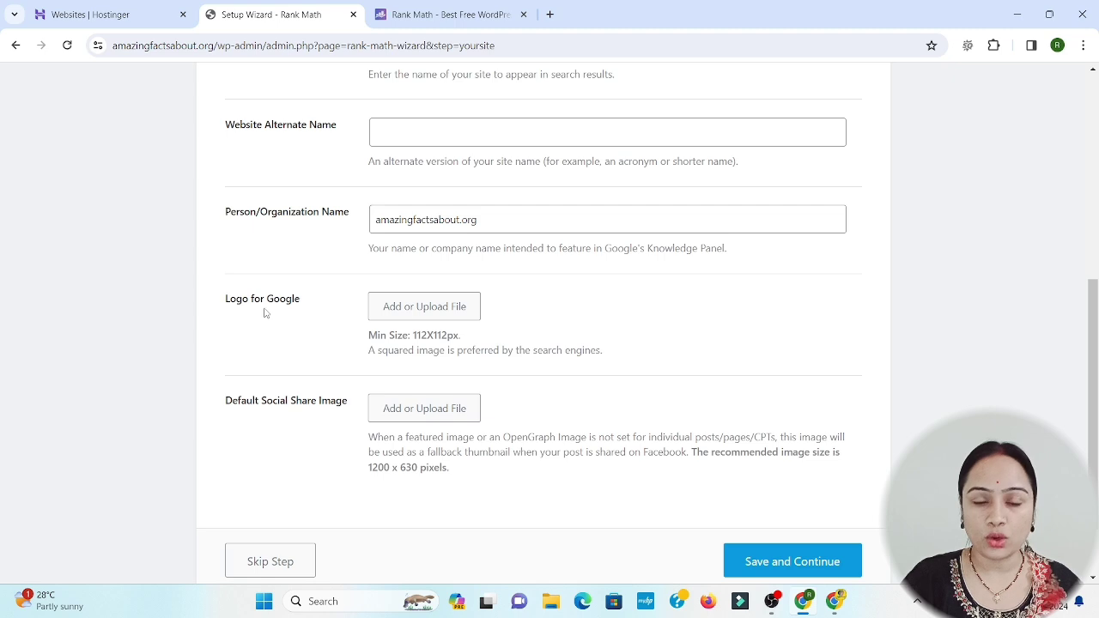
click(441, 313)
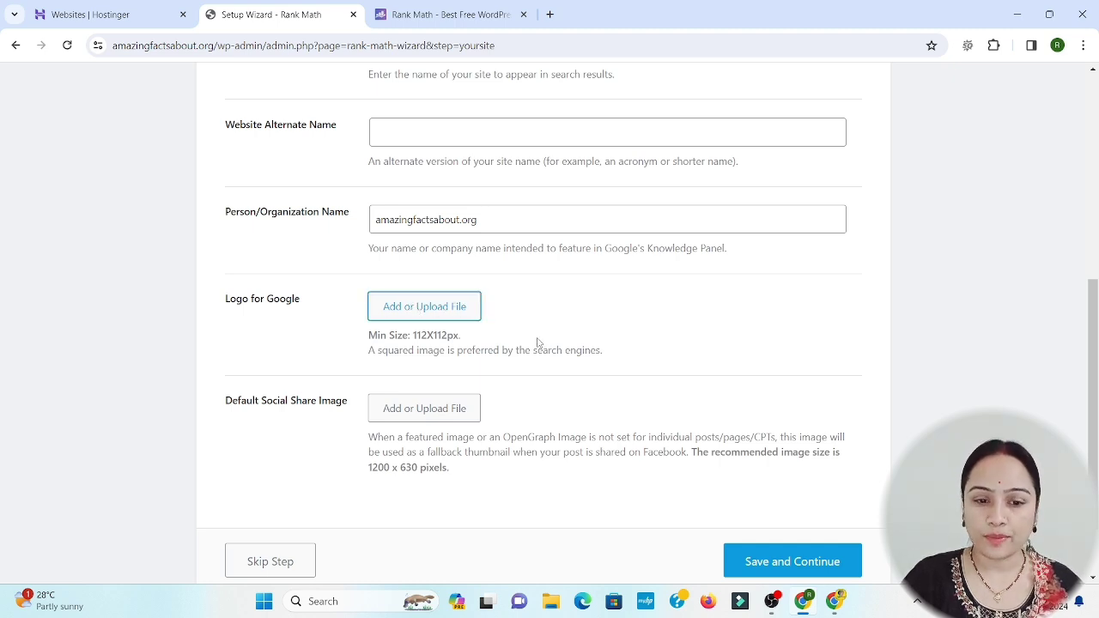
double_click(421, 336)
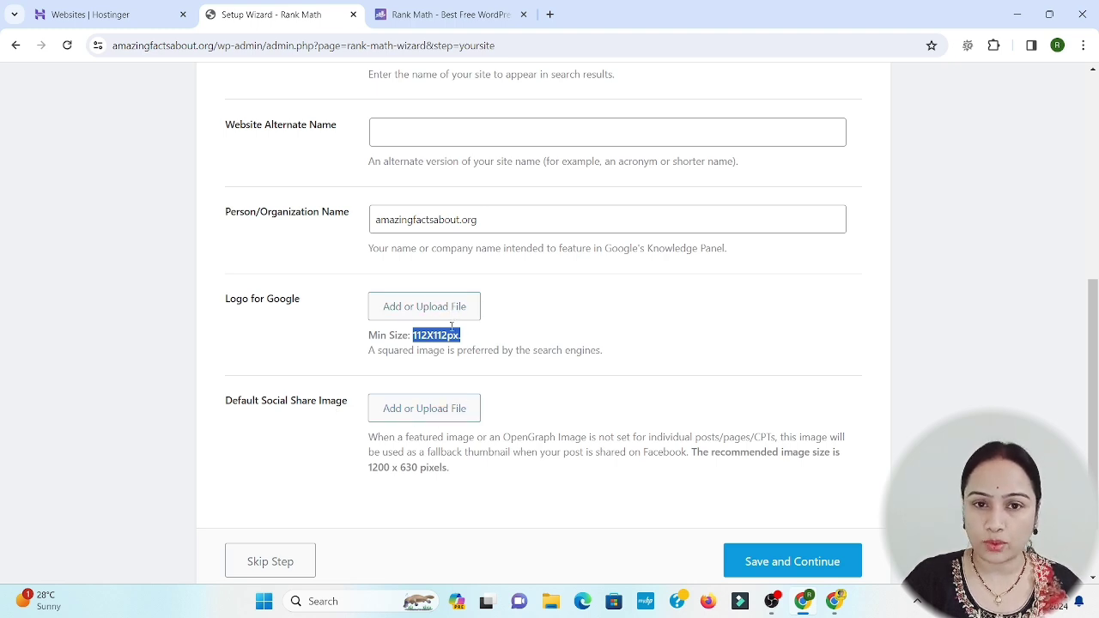
scroll(501, 424, down, 1)
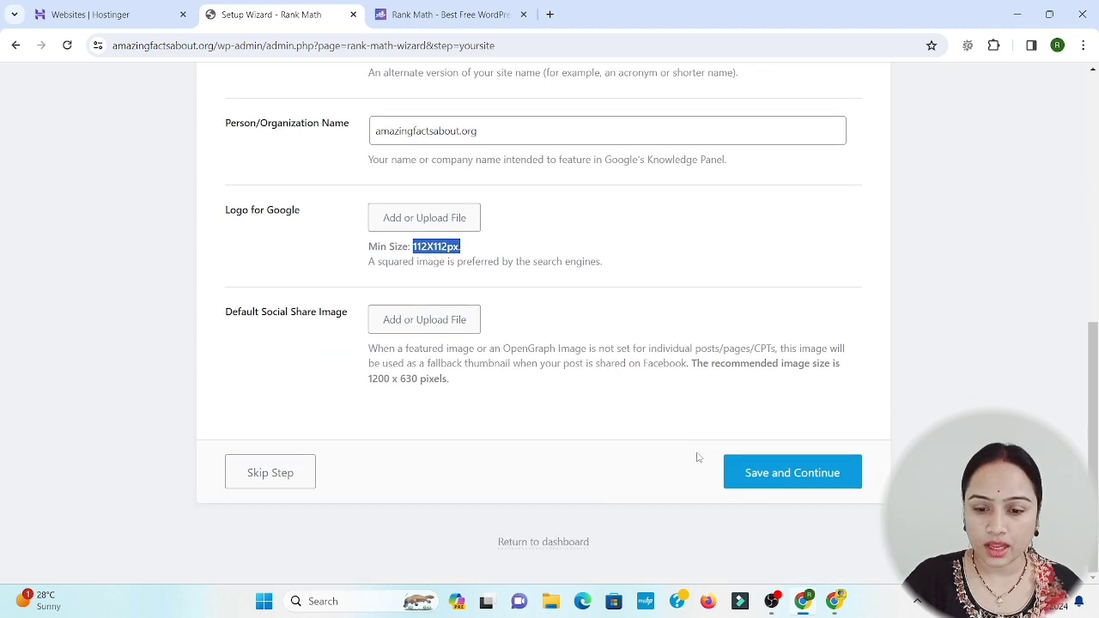
click(815, 483)
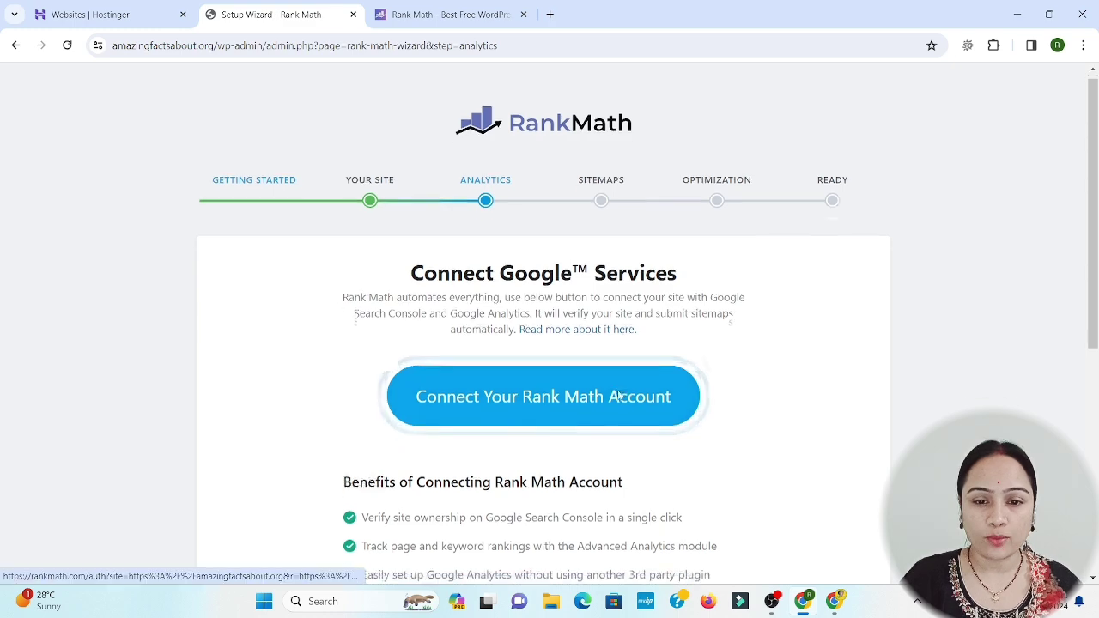
- Review the Connect Google Services page and the benefits of connecting a Rank Math account
scroll(618, 395, down, 5)
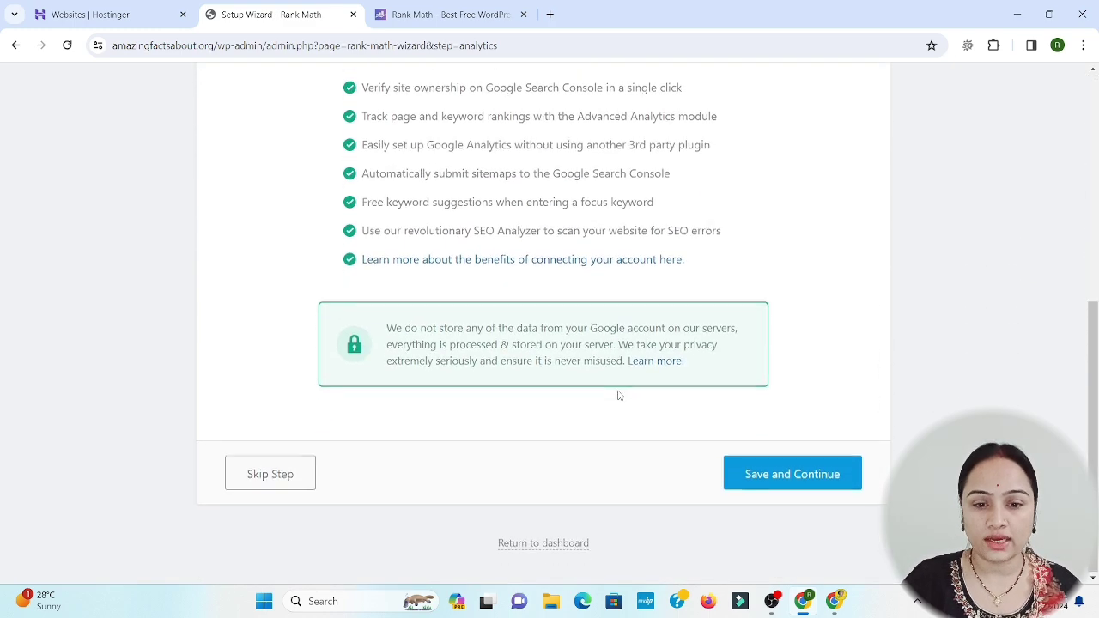
scroll(618, 395, up, 3)
scroll(580, 302, down, 3)
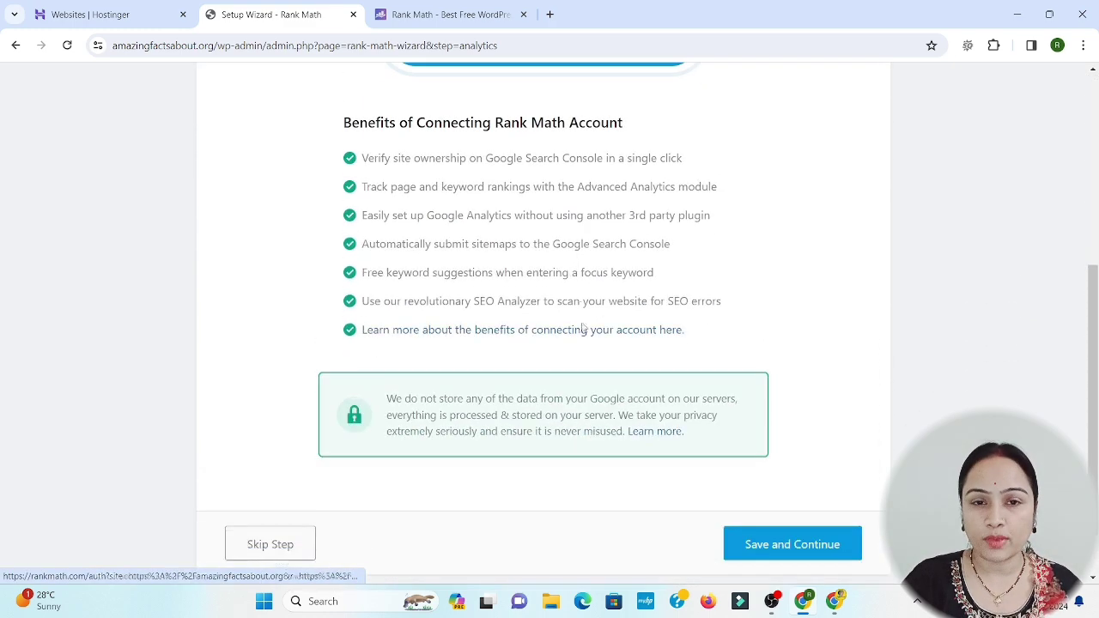
scroll(584, 338, up, 3)
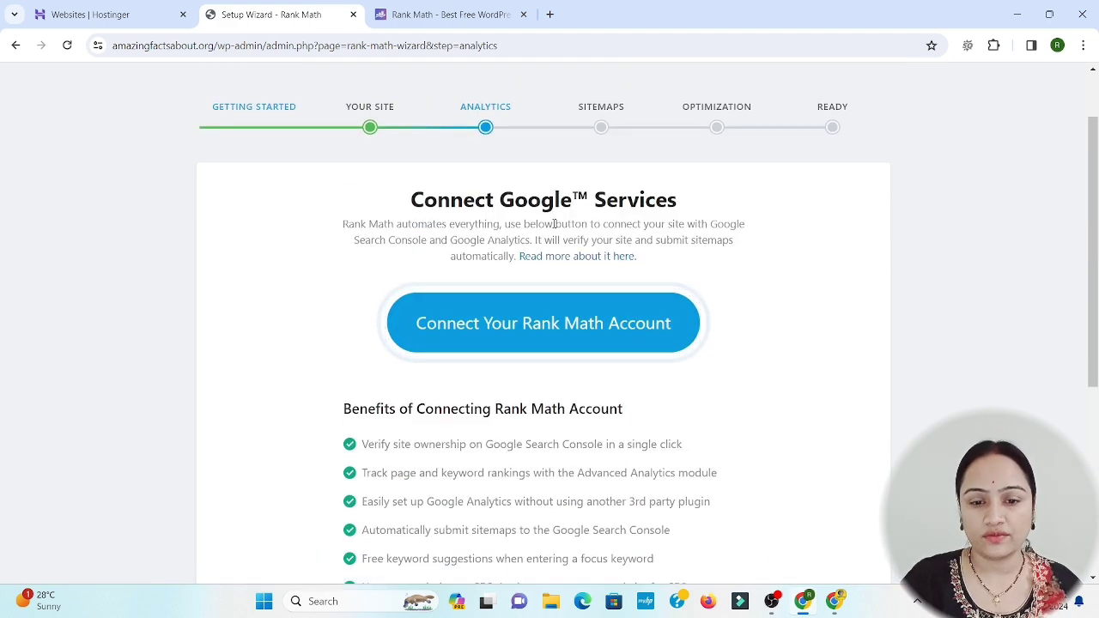
- Switch to the YouTube window and browse the channel's videos for Google Search Console and WordPress tutorials
click(835, 607)
scroll(711, 360, down, 5)
scroll(710, 361, down, 3)
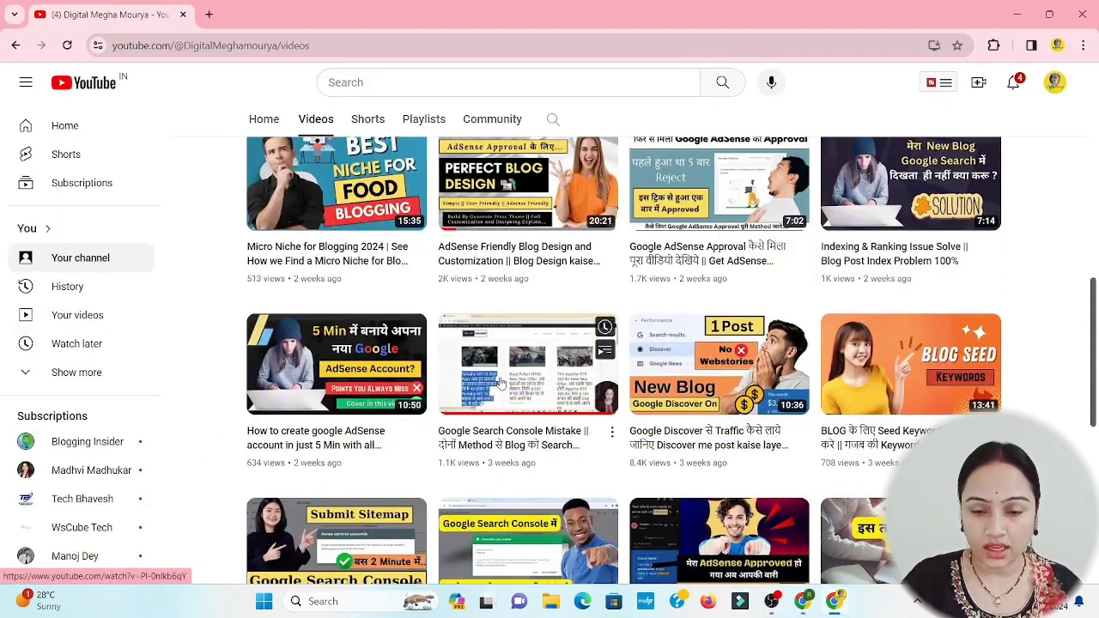
scroll(503, 384, down, 3)
scroll(503, 384, down, 4)
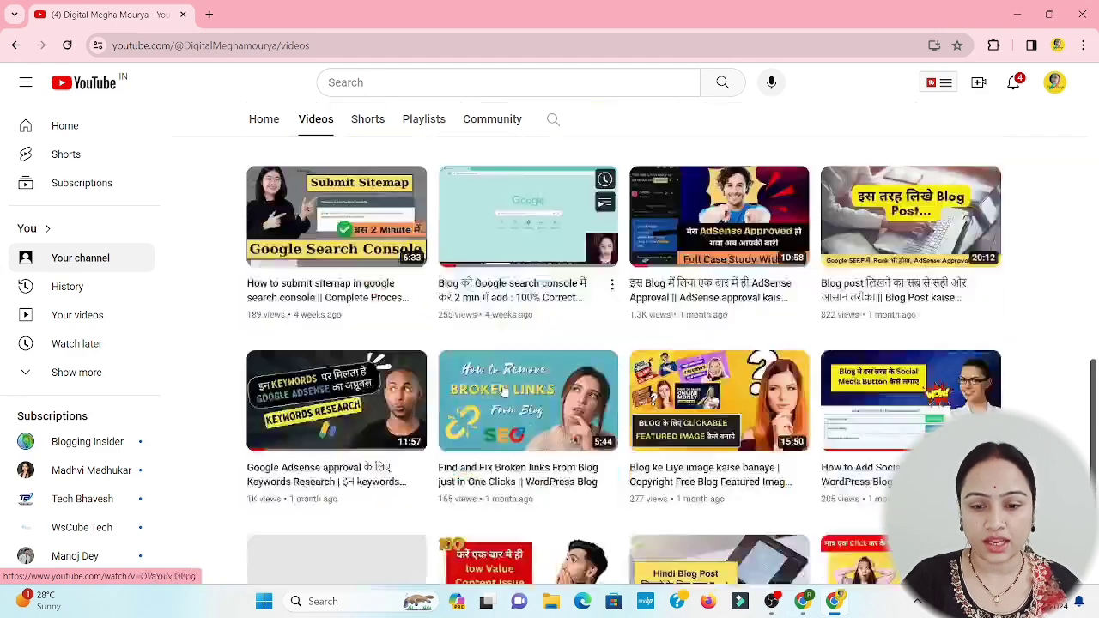
scroll(552, 458, down, 10)
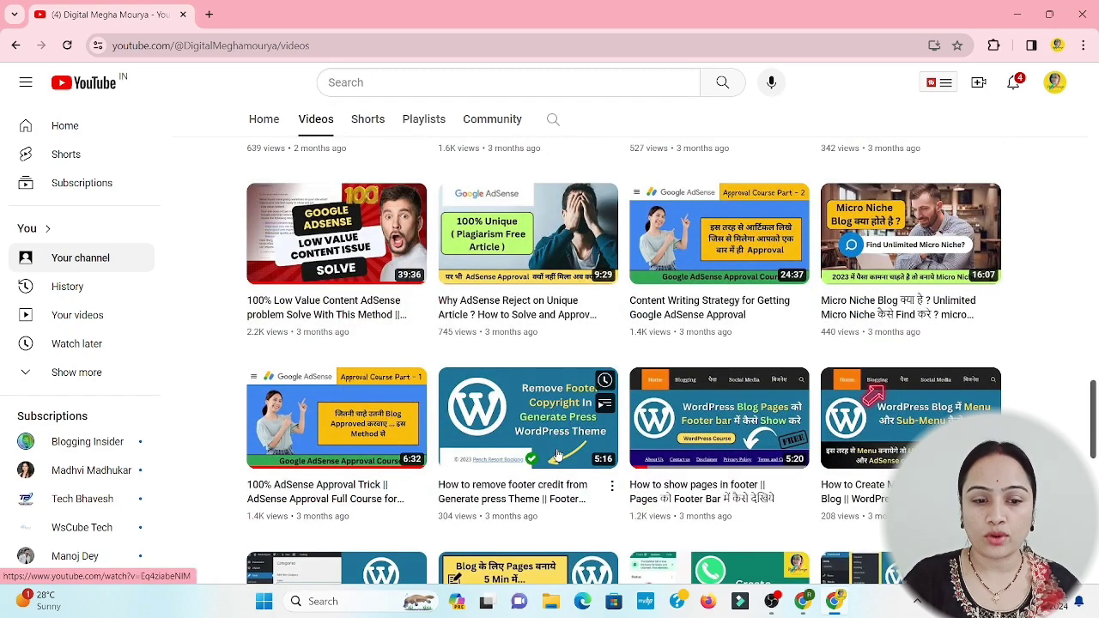
scroll(556, 455, down, 2)
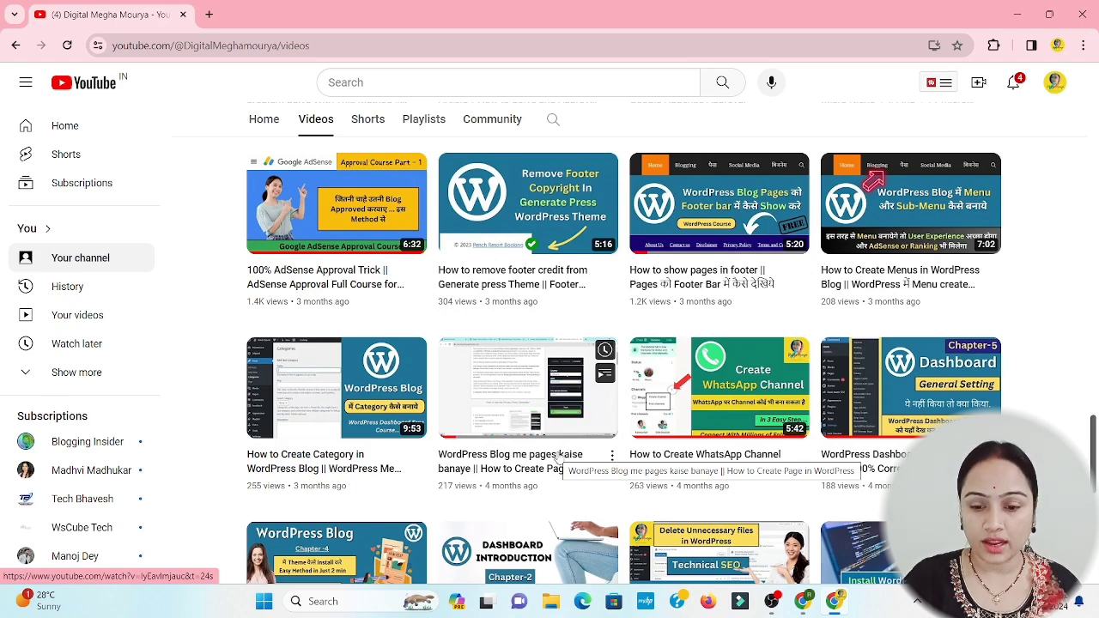
- Return to the Rank Math wizard in the other Chrome window and skip connecting Google services
click(803, 602)
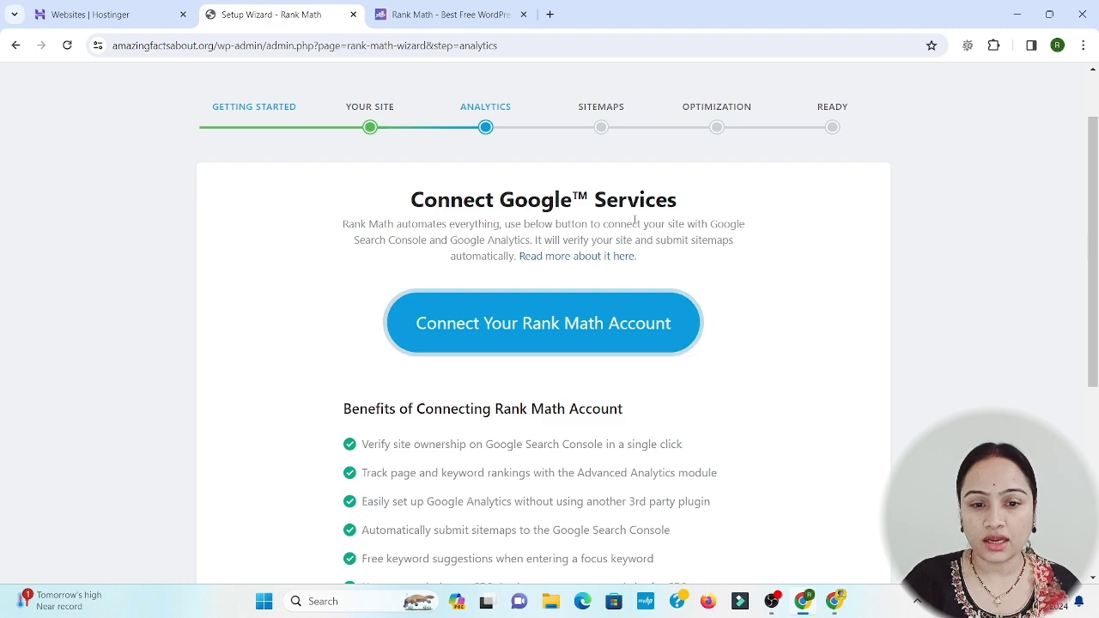
scroll(351, 375, down, 4)
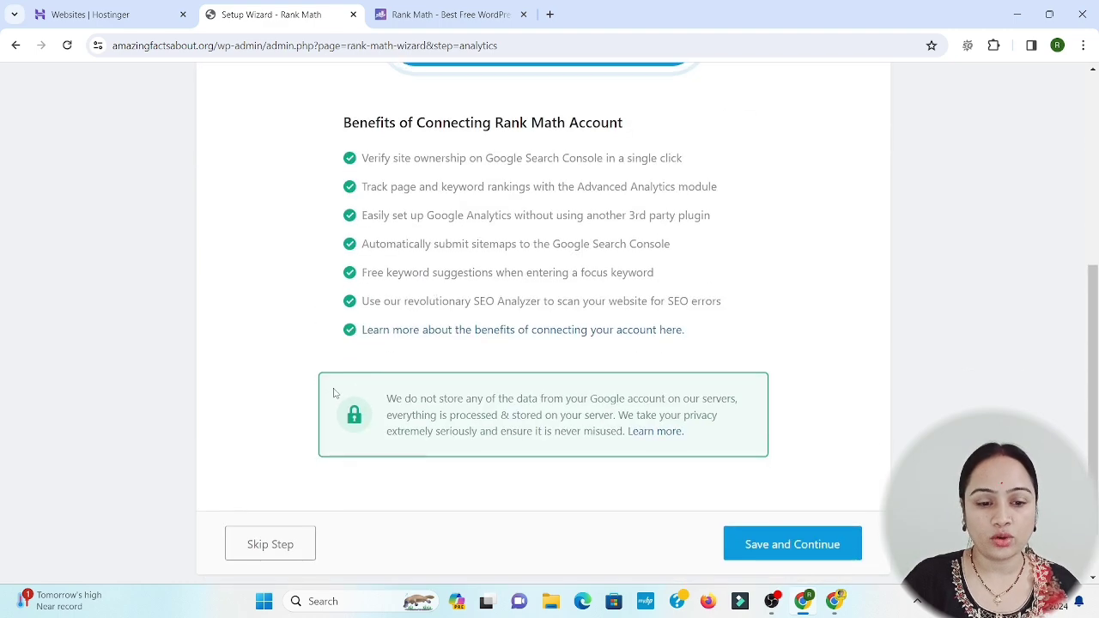
scroll(292, 467, down, 1)
click(290, 476)
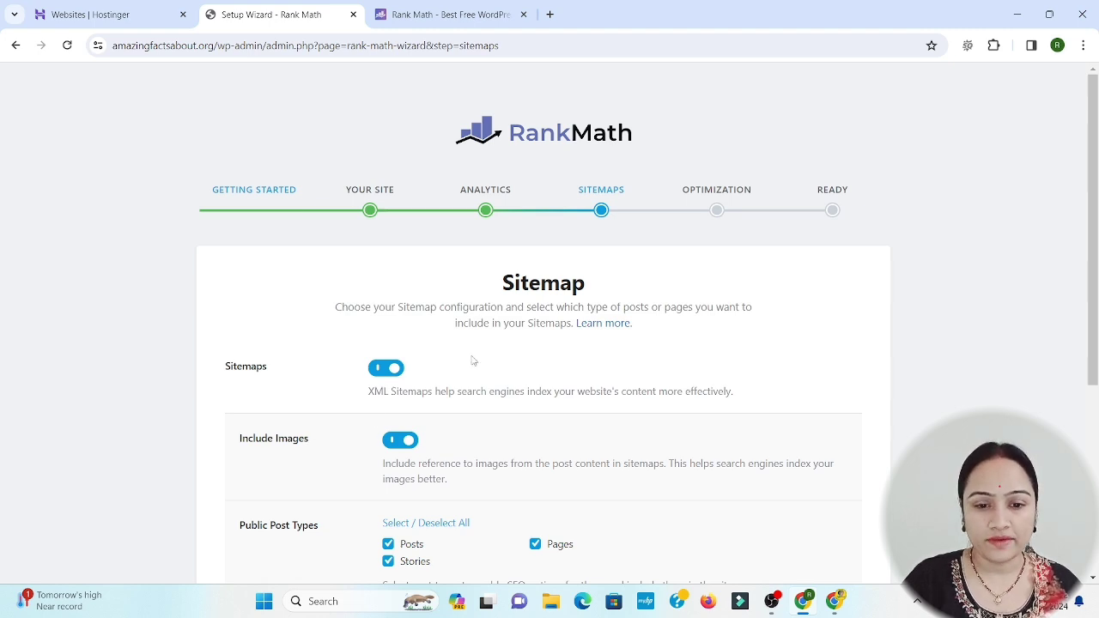
- Review the sitemap options and save them with images, posts, pages and stories included and categories left out
scroll(667, 258, down, 2)
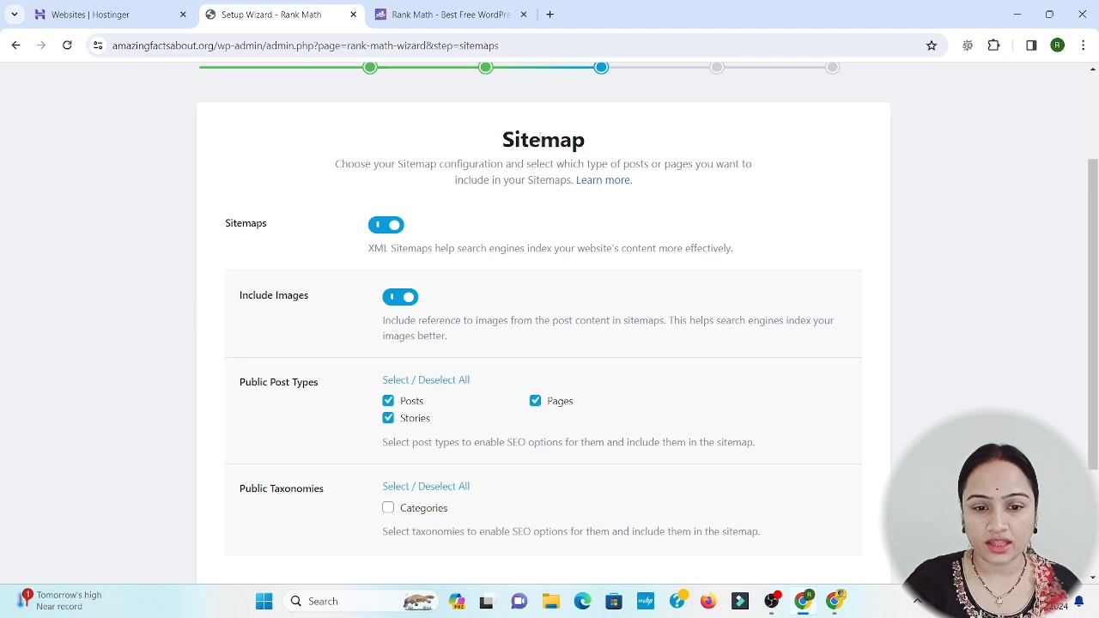
drag(494, 142, 610, 140)
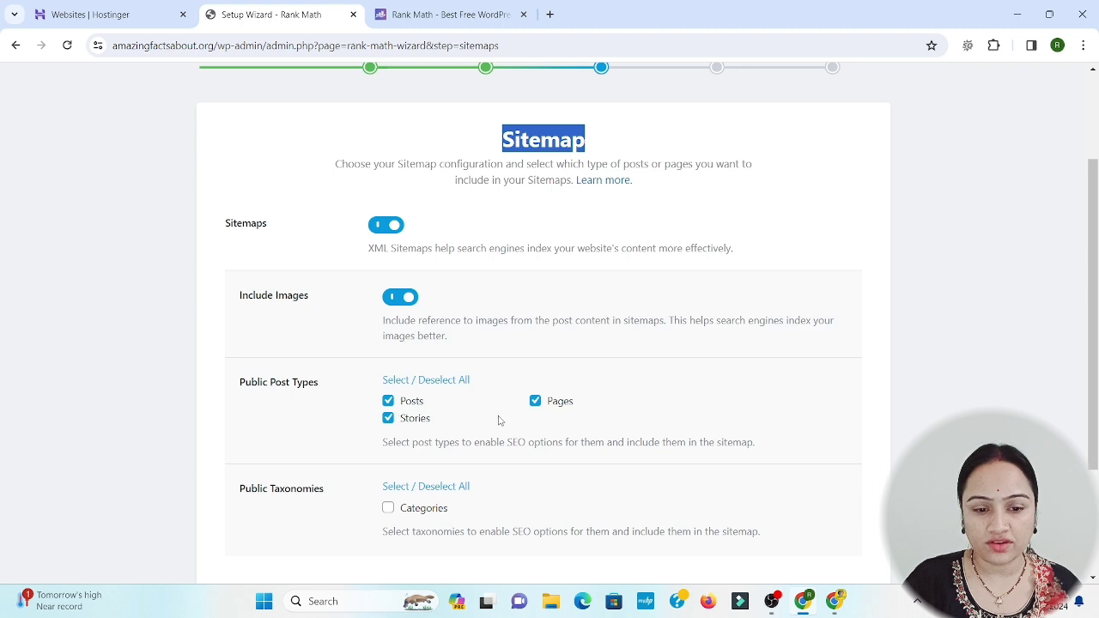
scroll(460, 401, down, 2)
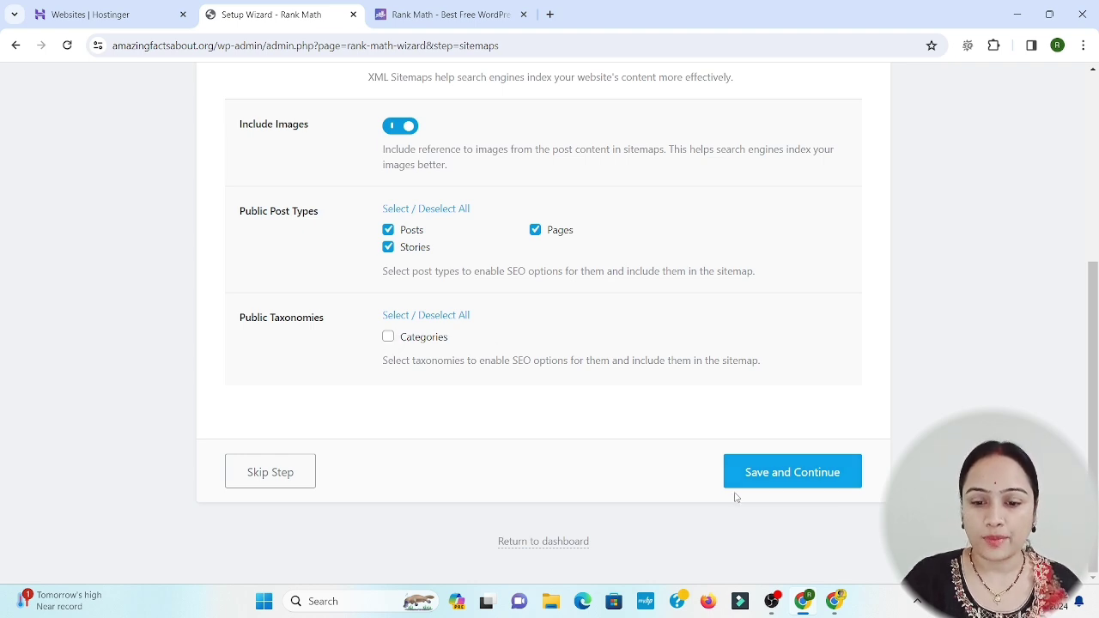
click(770, 477)
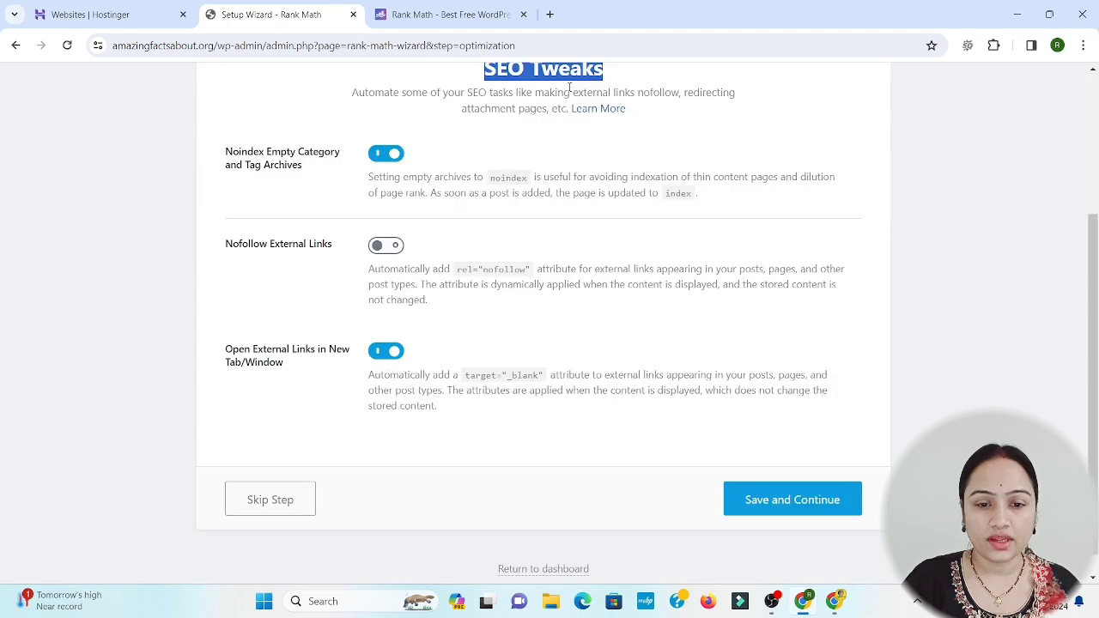
- Review the SEO Tweaks and save them with empty archives noindexed, nofollow external links off and external links opening in a new tab
scroll(496, 188, up, 2)
click(453, 199)
drag(455, 201, 613, 212)
scroll(621, 309, down, 1)
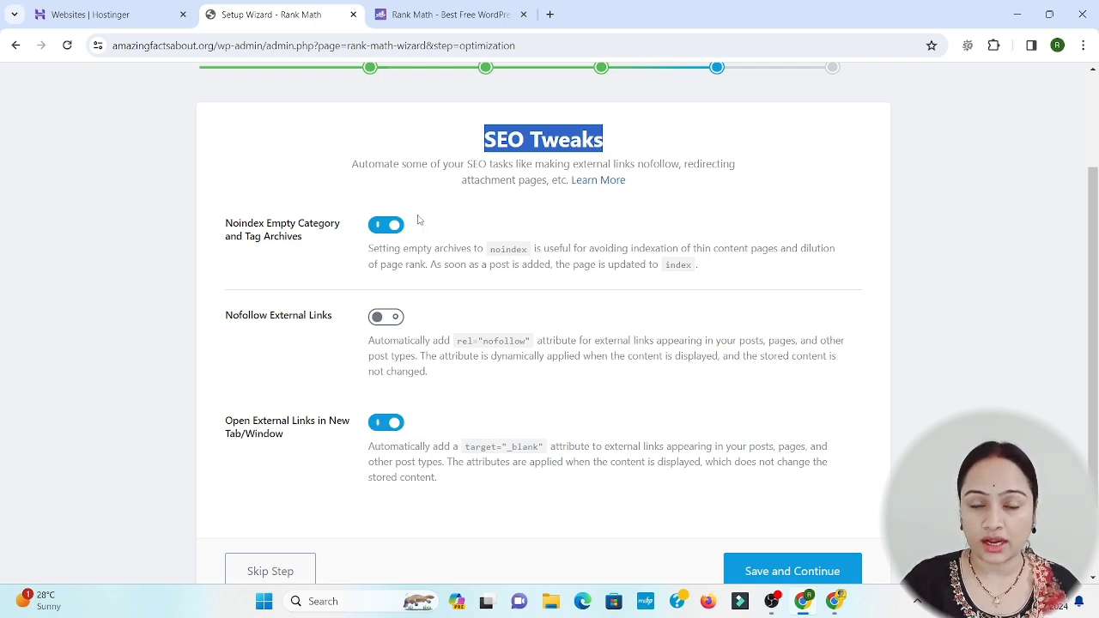
scroll(731, 559, down, 1)
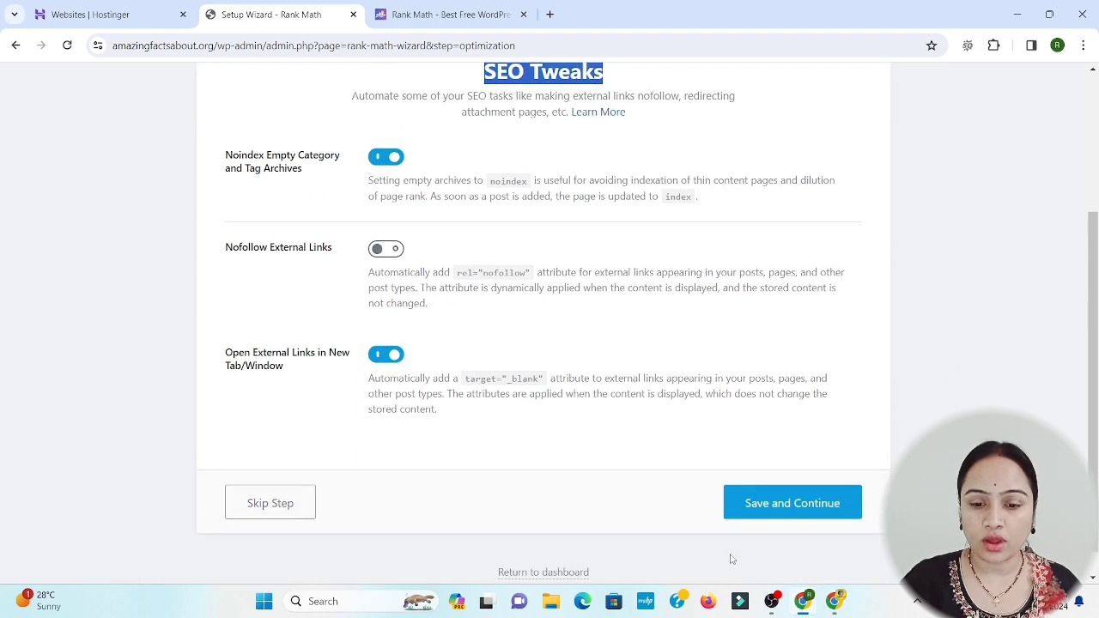
click(785, 503)
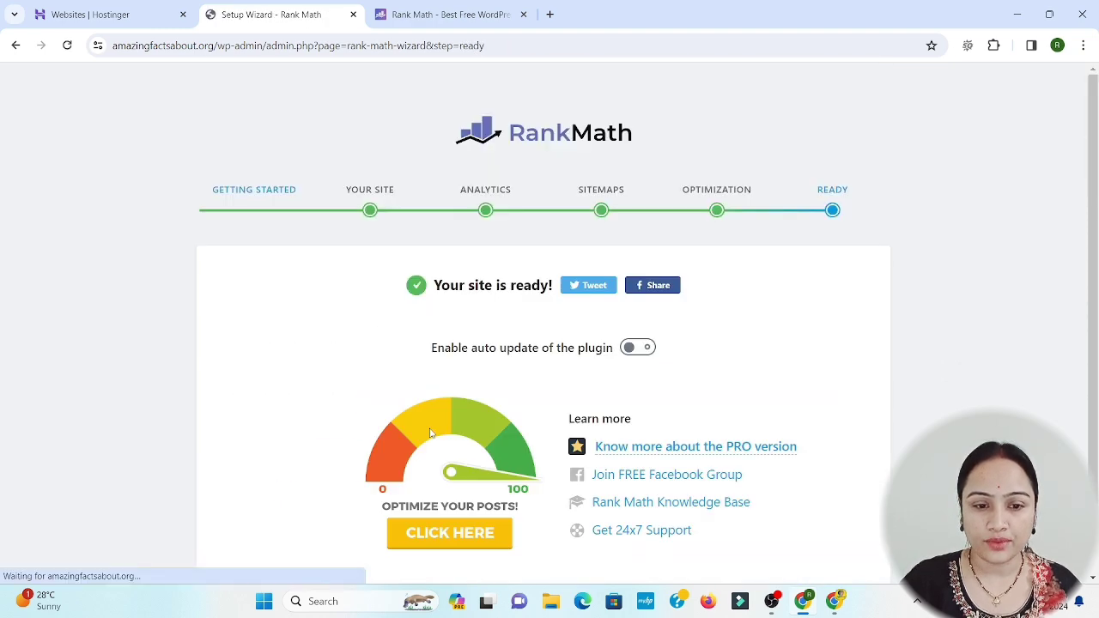
- Continue from the Ready page to the advanced options setup and save the Role Manager step with the role manager off
scroll(583, 352, down, 1)
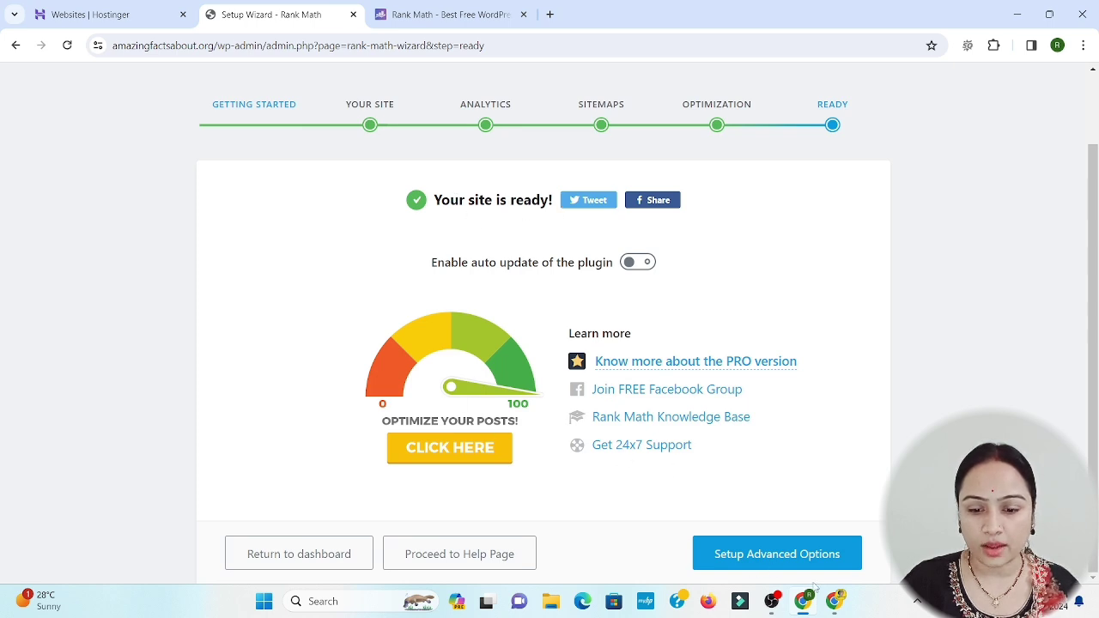
click(794, 556)
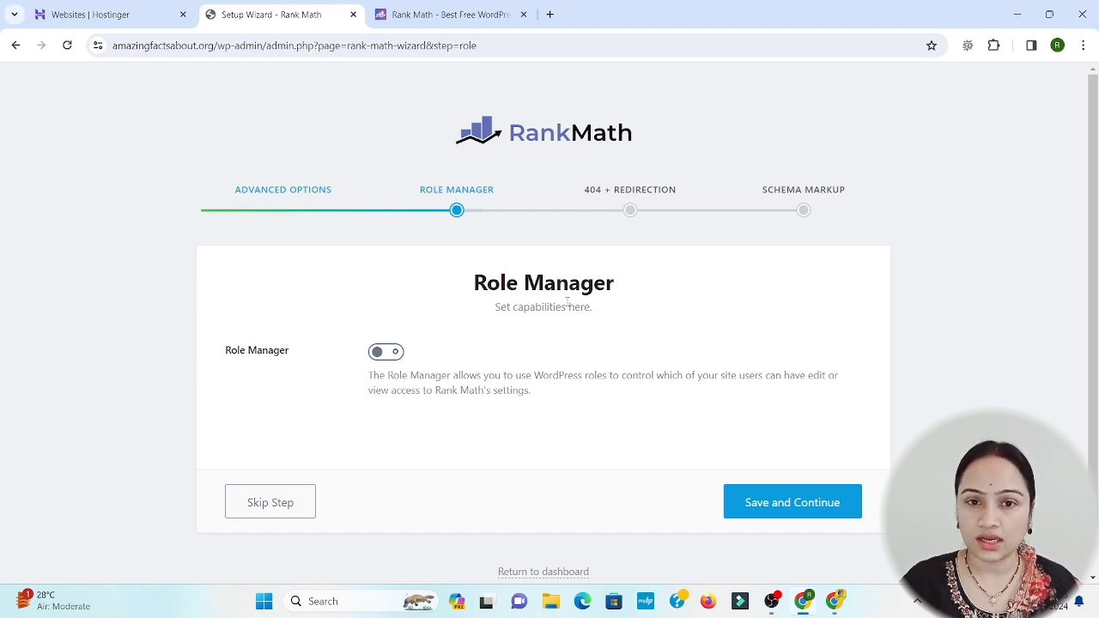
click(786, 505)
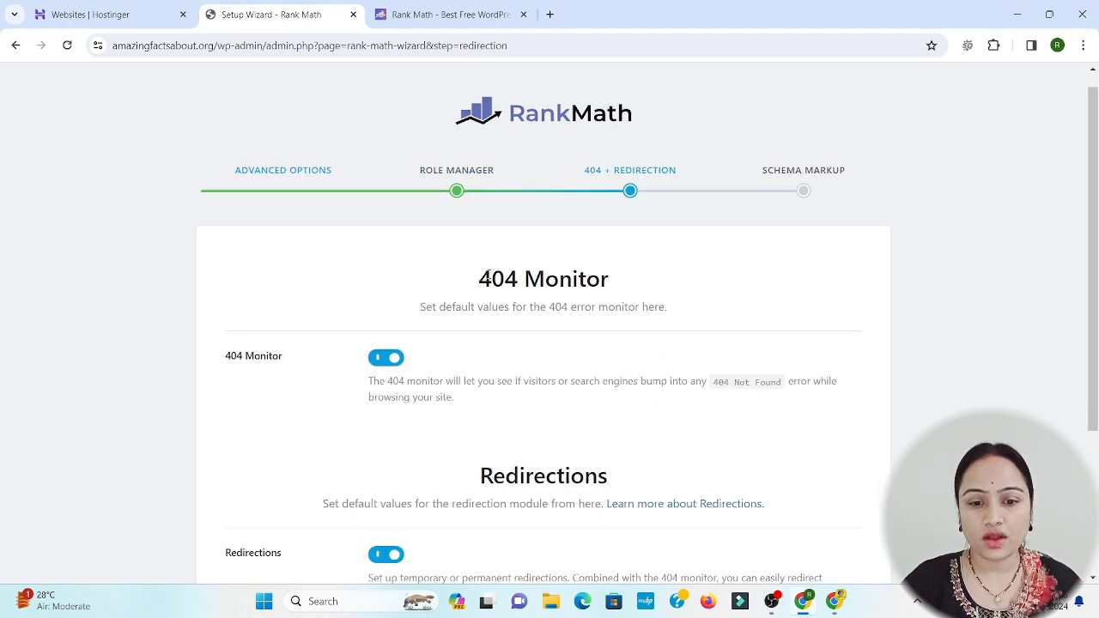
- Review the 404 Monitor and Redirections options and save the step with both left enabled
drag(473, 274, 613, 284)
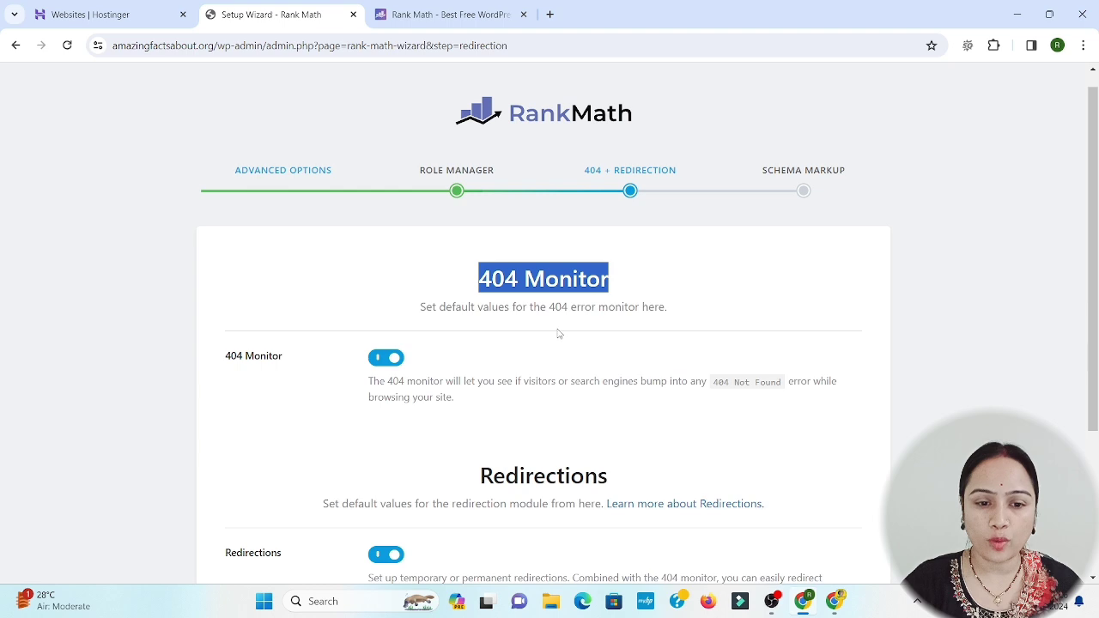
scroll(559, 332, down, 2)
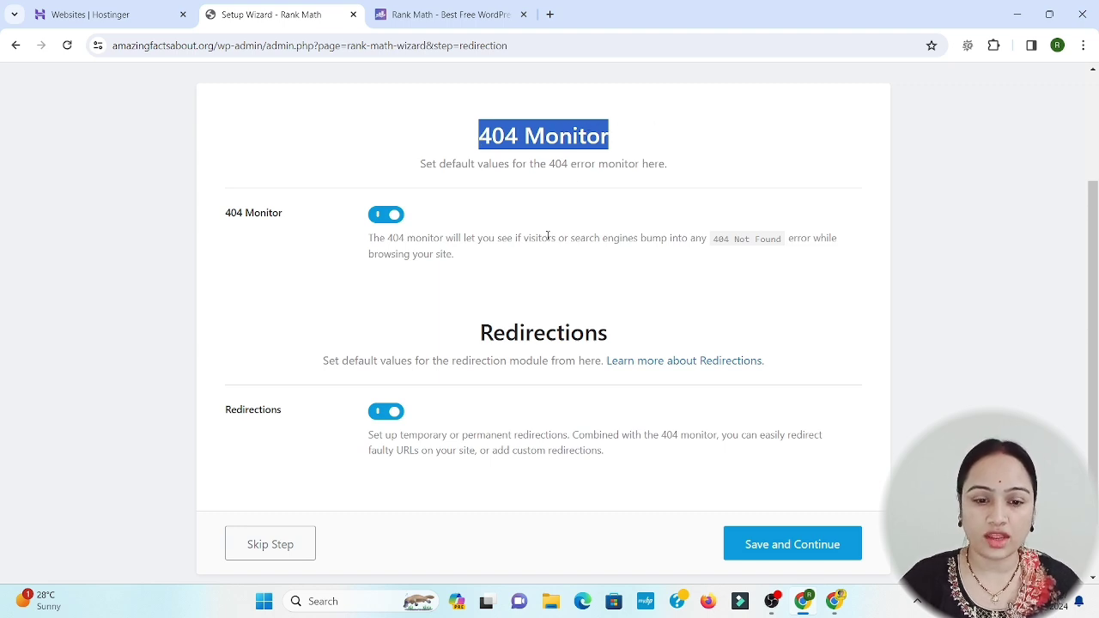
scroll(455, 271, up, 2)
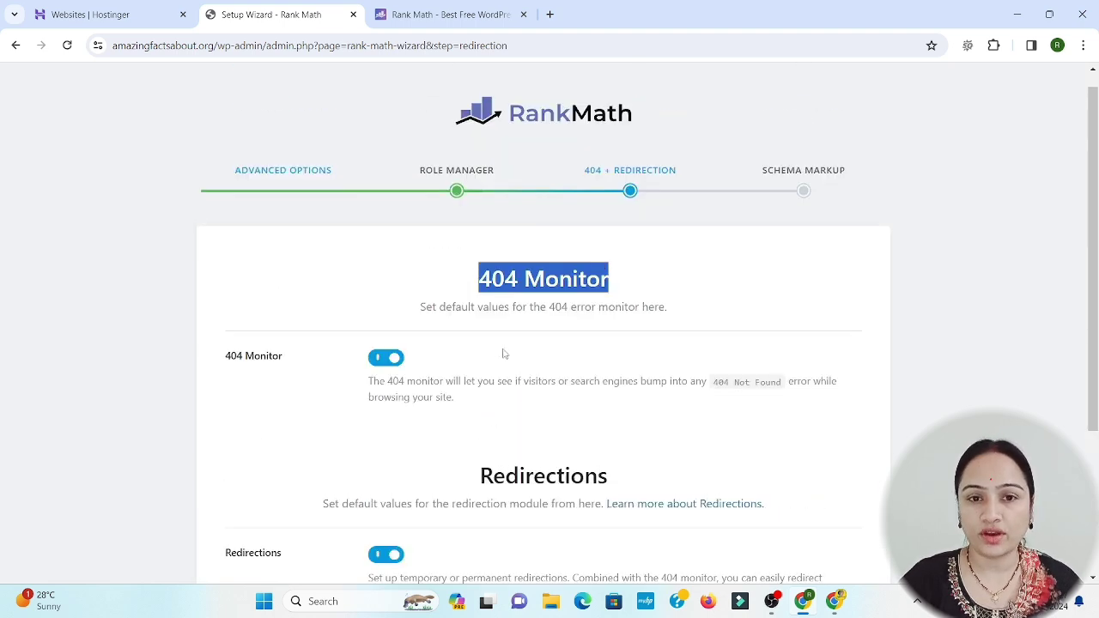
scroll(504, 353, down, 3)
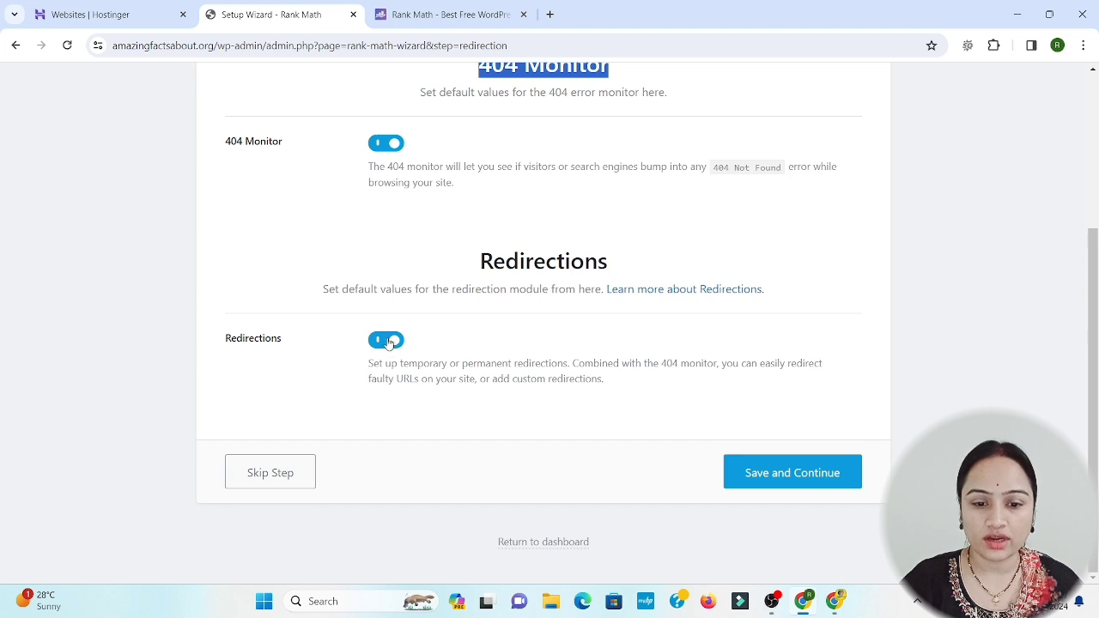
click(795, 474)
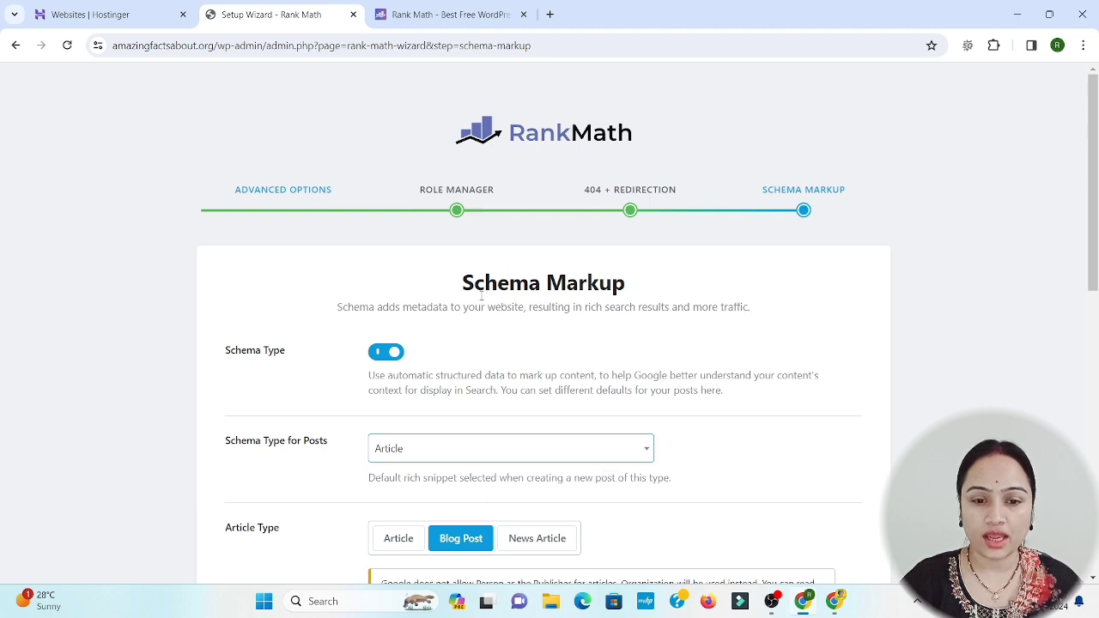
- Set the schema type for posts to Article with article type Blog Post, keep the same for pages and stories, and save
scroll(532, 291, down, 2)
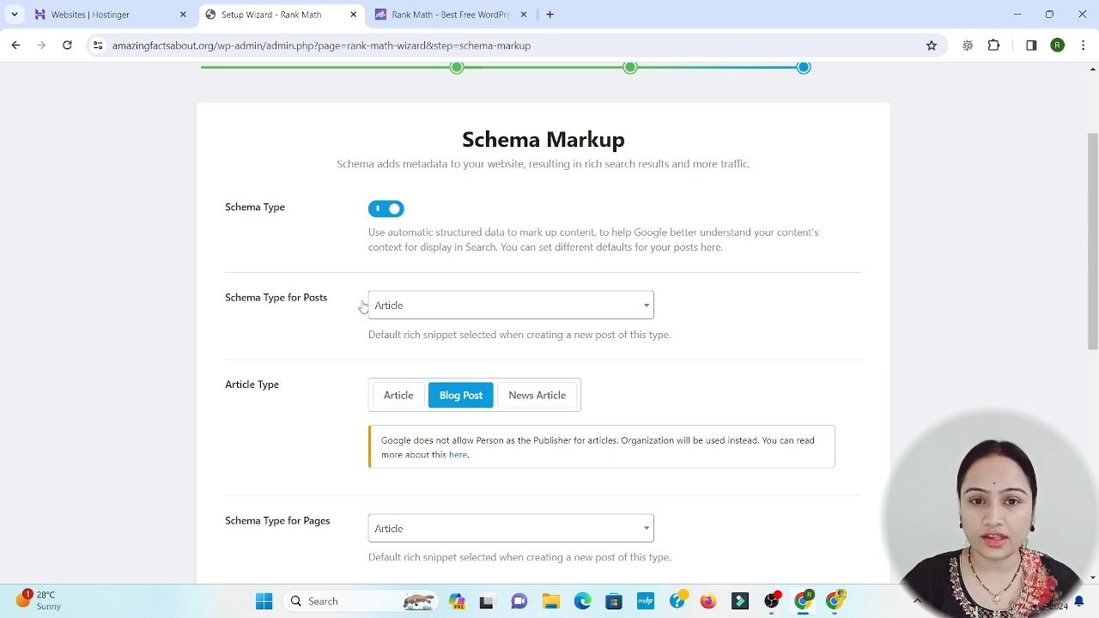
click(440, 317)
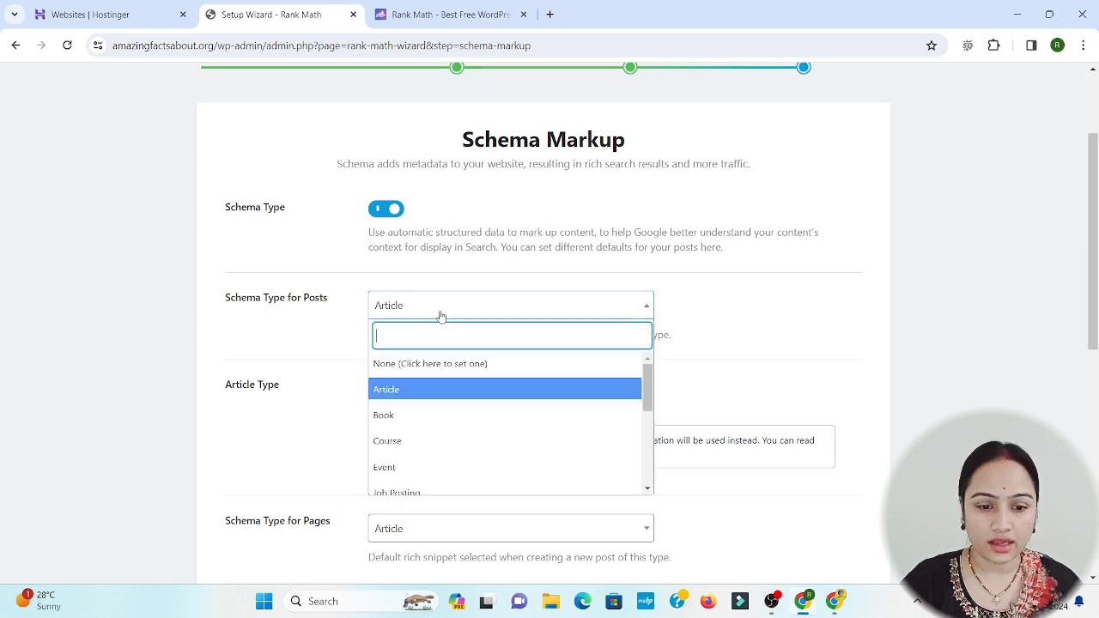
click(417, 403)
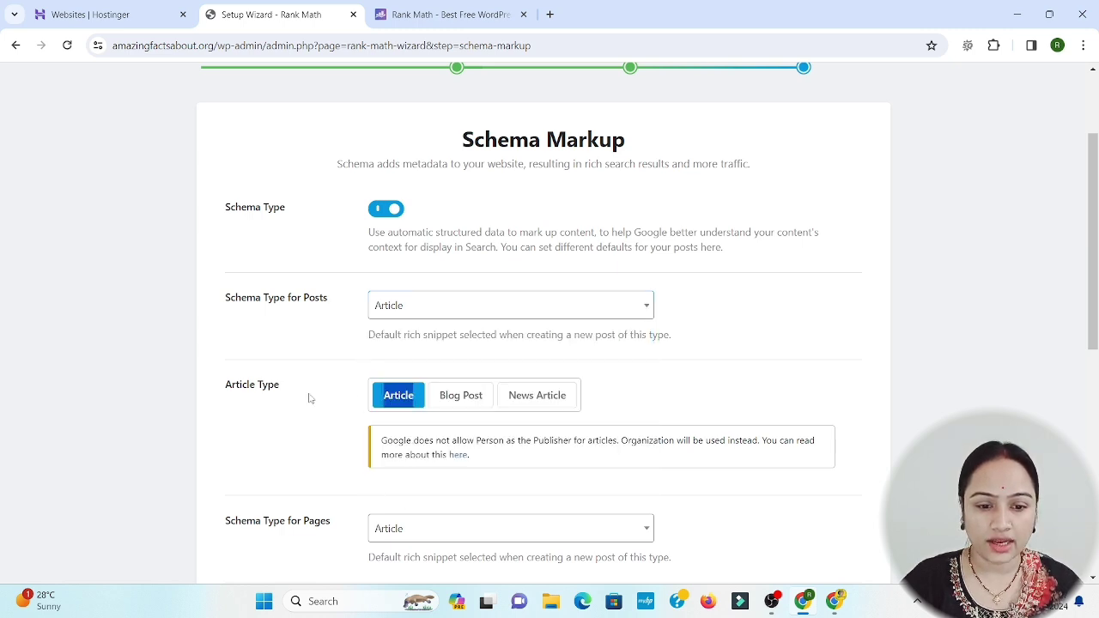
click(466, 397)
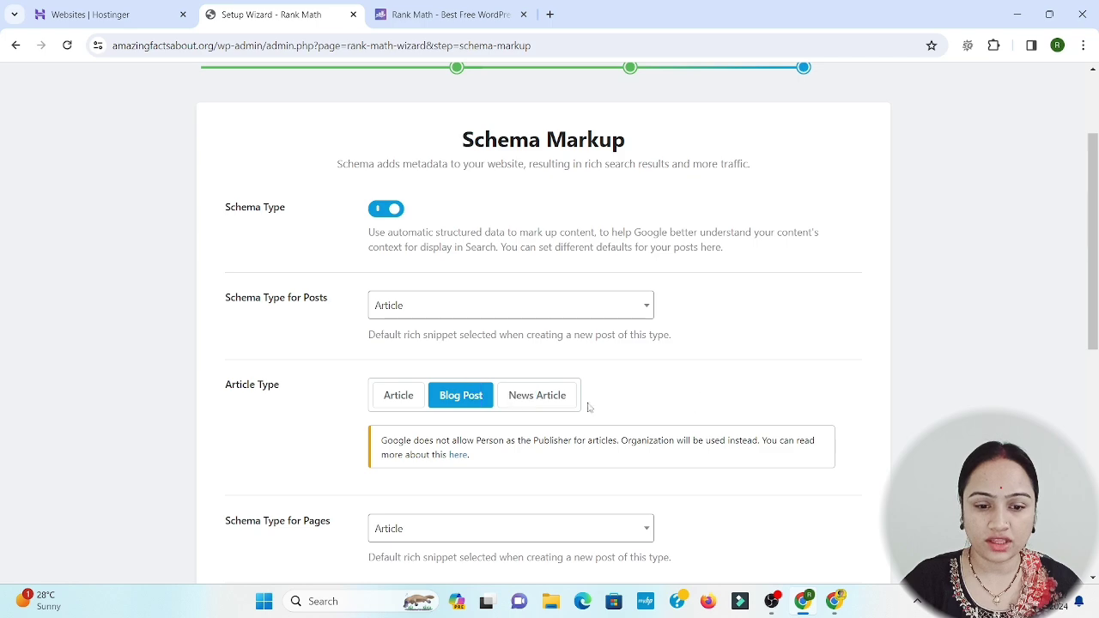
scroll(639, 395, down, 2)
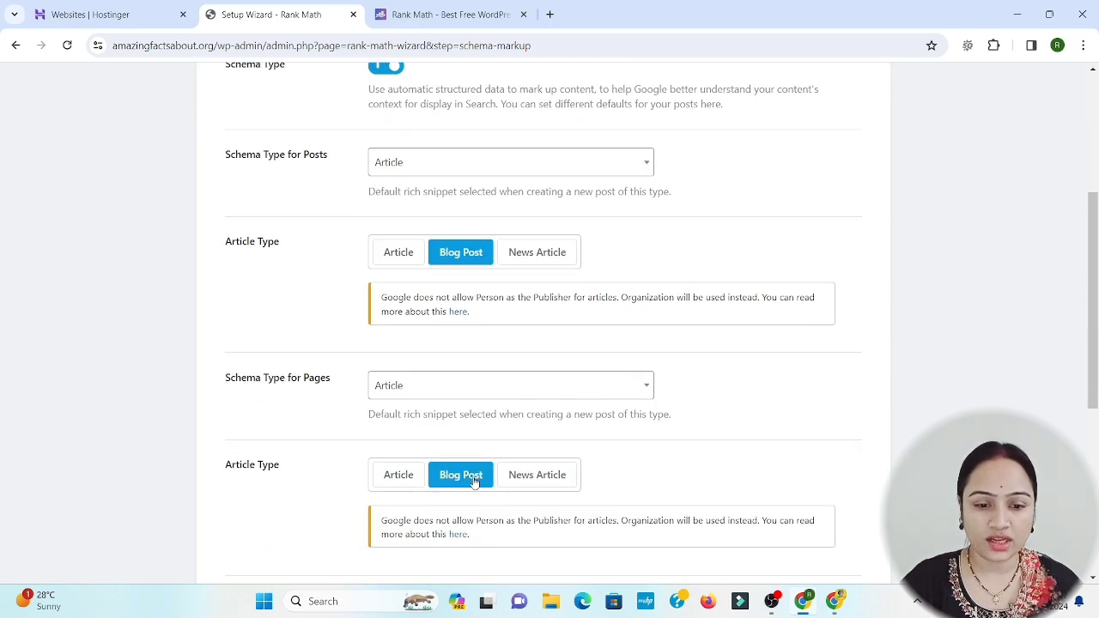
scroll(475, 483, down, 3)
scroll(475, 483, down, 2)
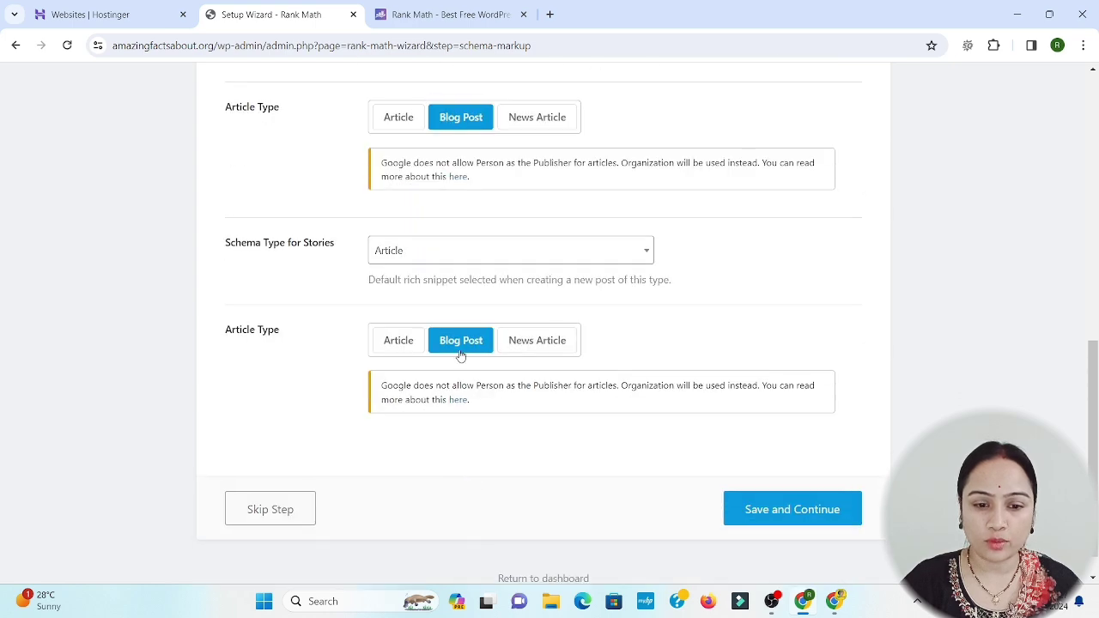
click(829, 518)
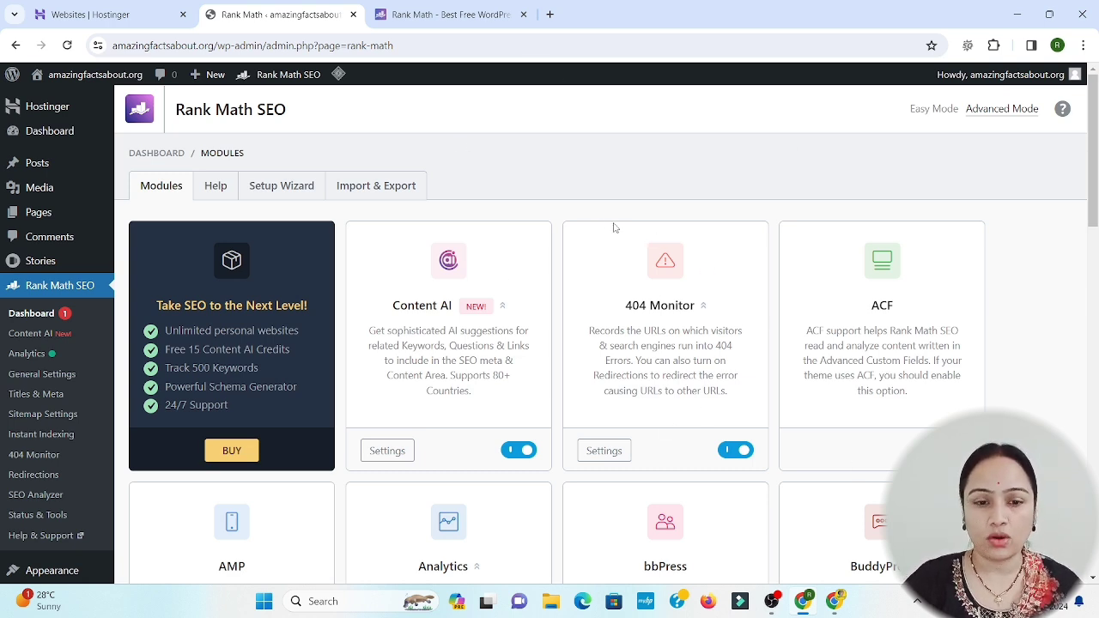
- Examine the Rank Math modules and which of them are enabled, from Content AI down to WooCommerce
scroll(643, 252, down, 3)
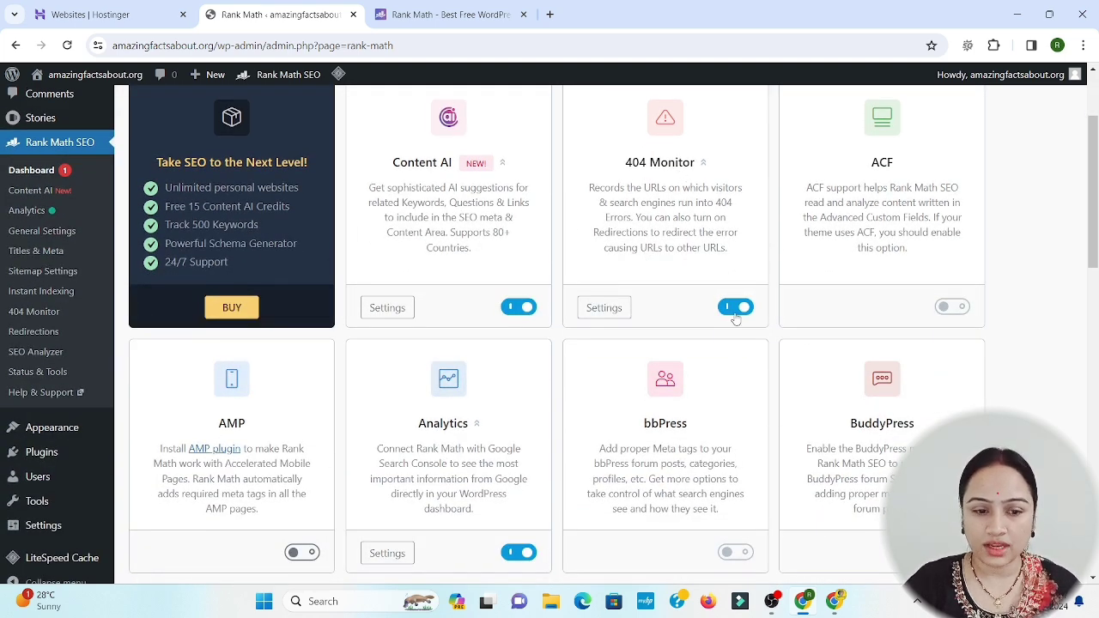
scroll(371, 443, down, 3)
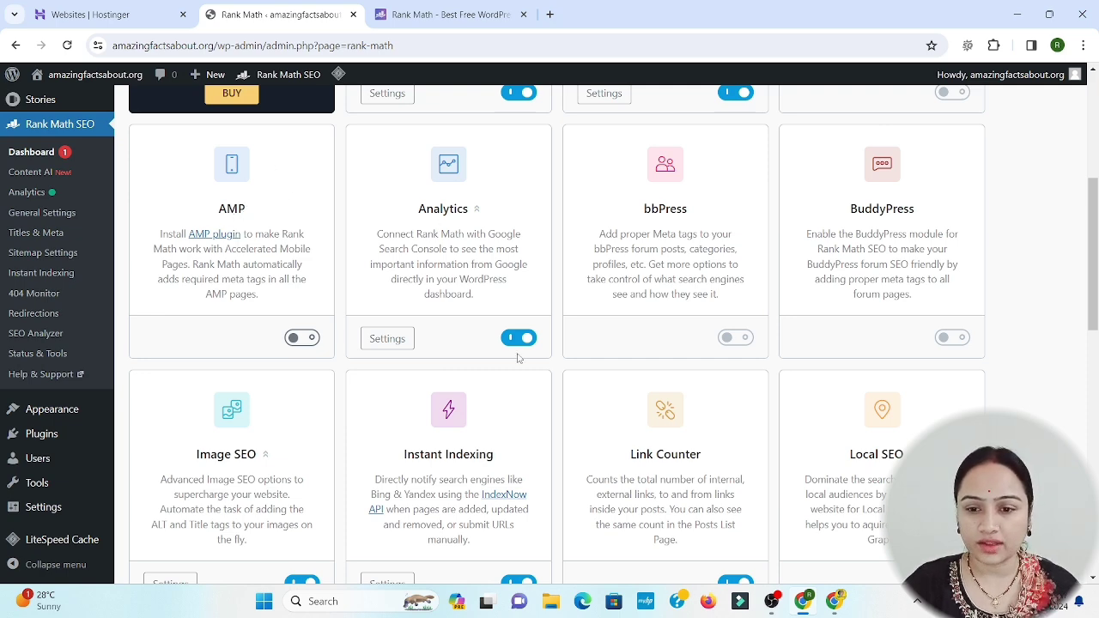
scroll(738, 294, down, 2)
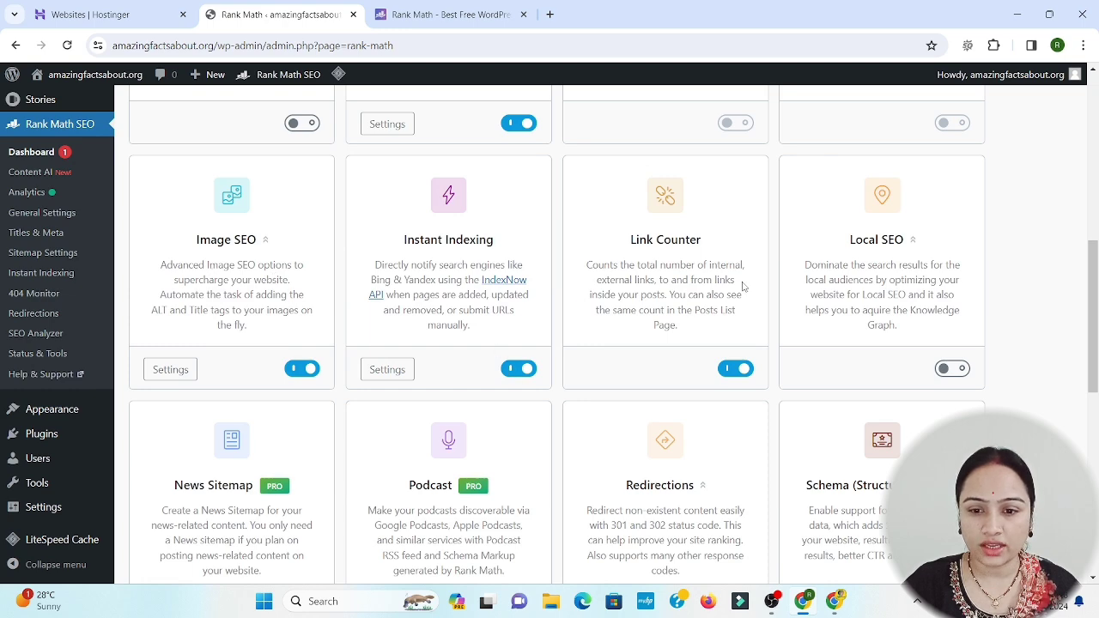
scroll(796, 342, down, 2)
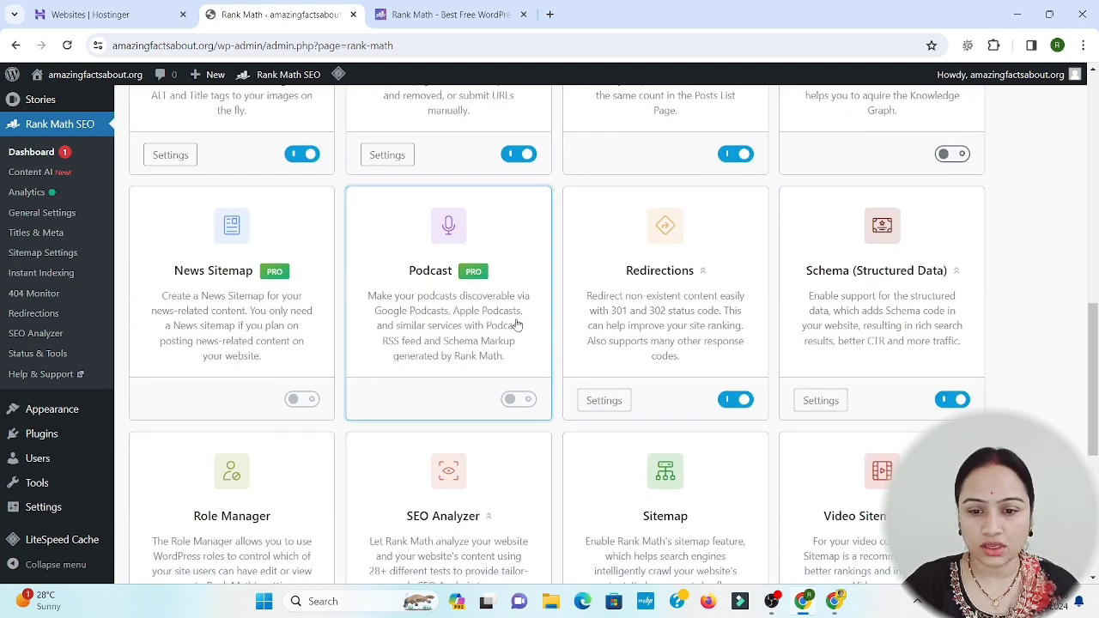
scroll(764, 336, down, 2)
scroll(764, 337, down, 2)
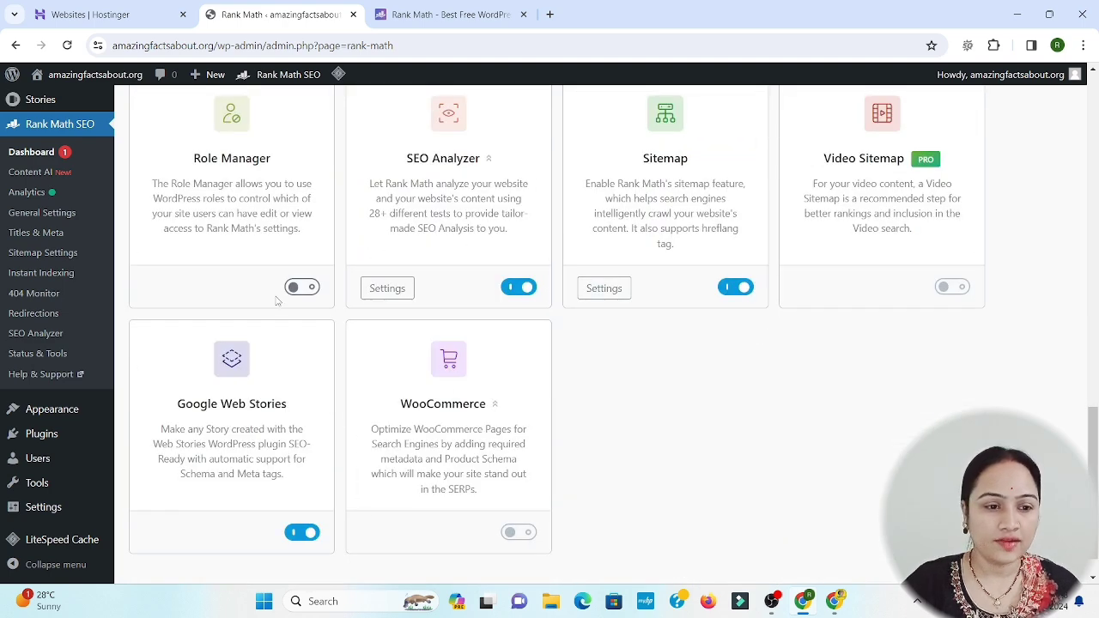
scroll(78, 224, up, 1)
scroll(78, 224, up, 1)
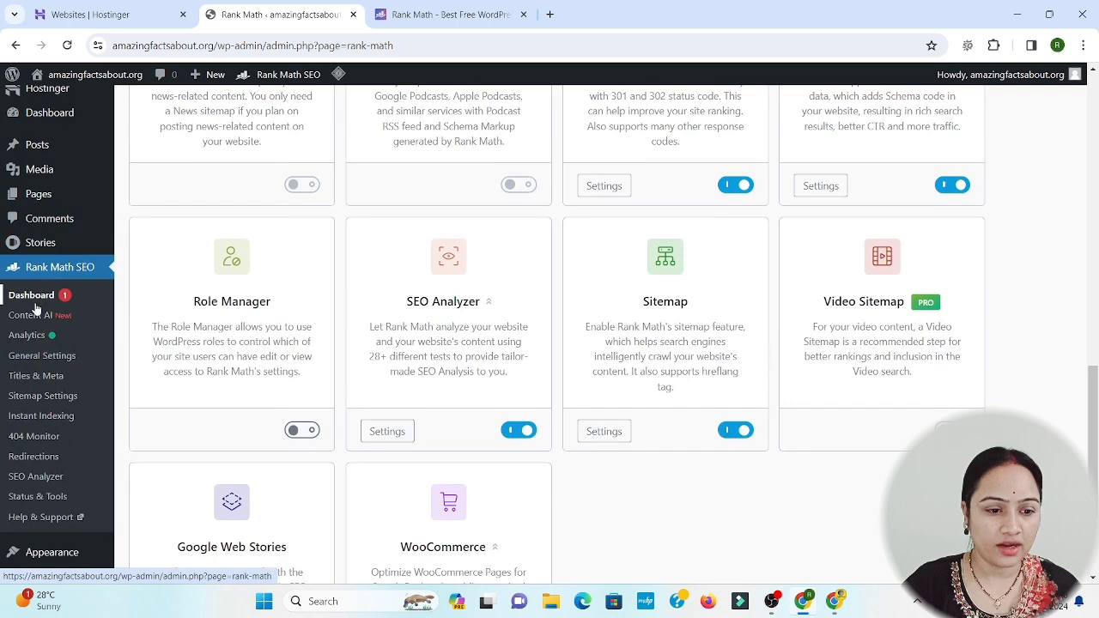
- Open Rank Math's general settings, review the Links options including Strip Category Base and Redirect Attachments, and save the changes
click(32, 359)
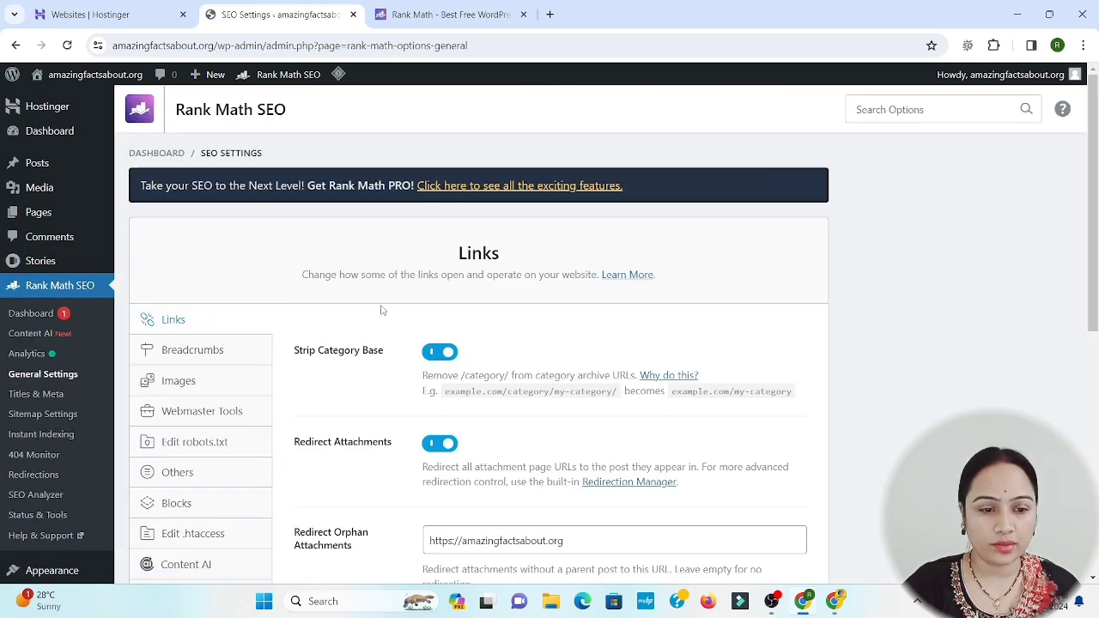
scroll(375, 329, down, 1)
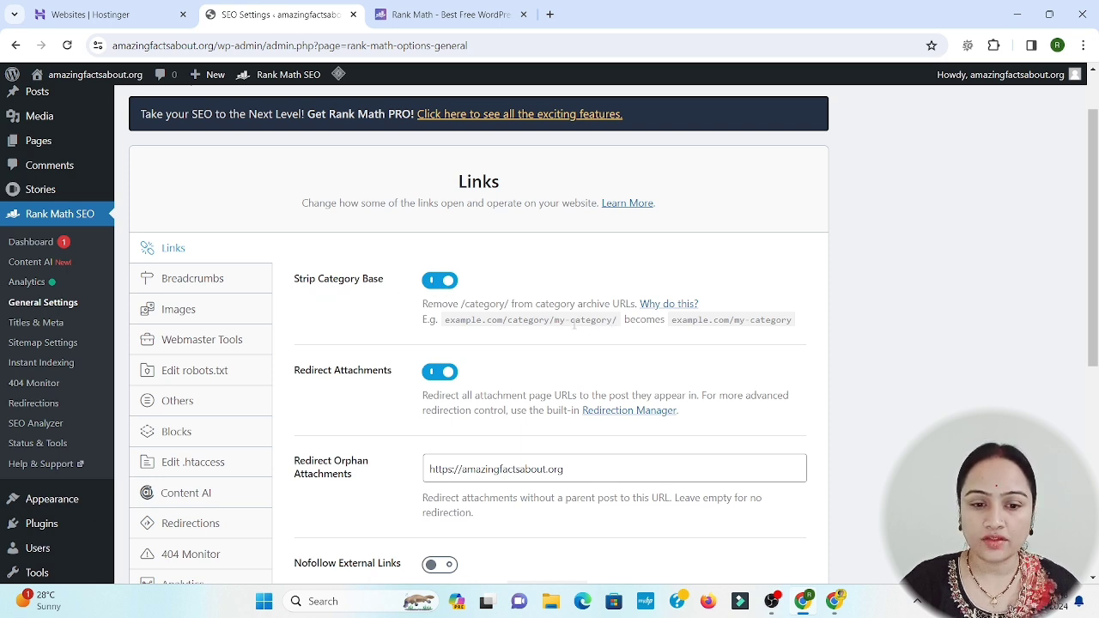
drag(451, 325, 552, 332)
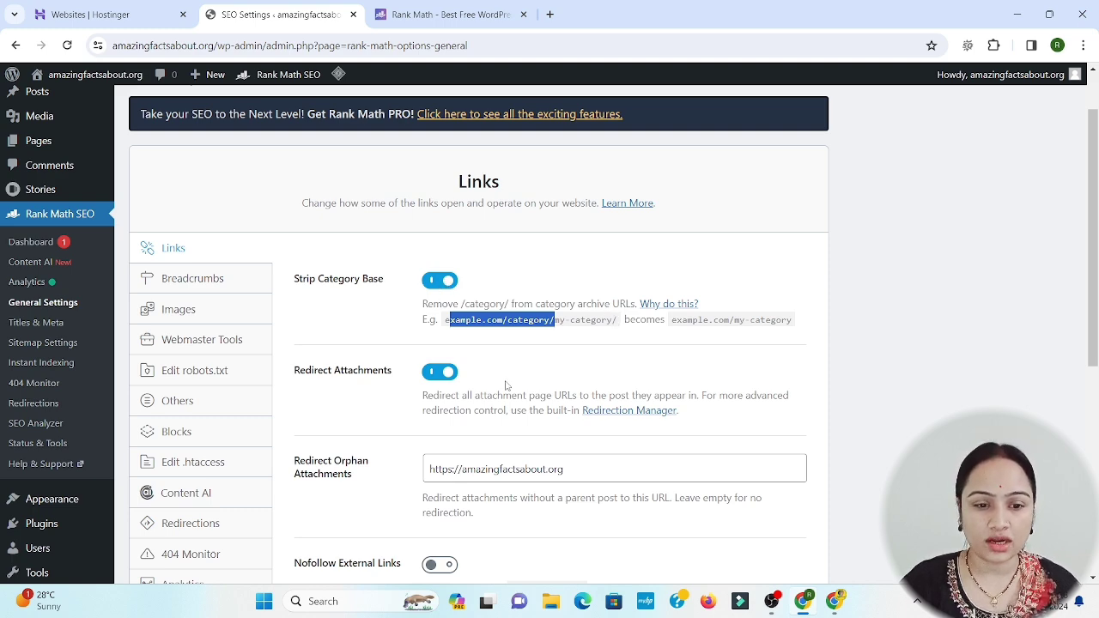
scroll(494, 369, down, 2)
scroll(485, 315, down, 3)
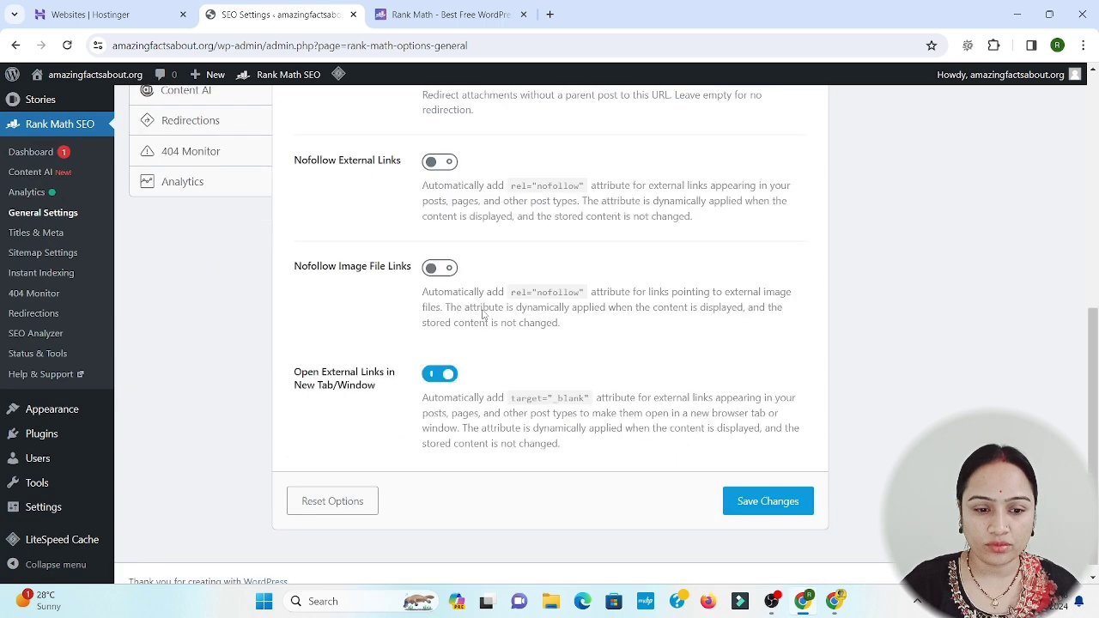
click(772, 488)
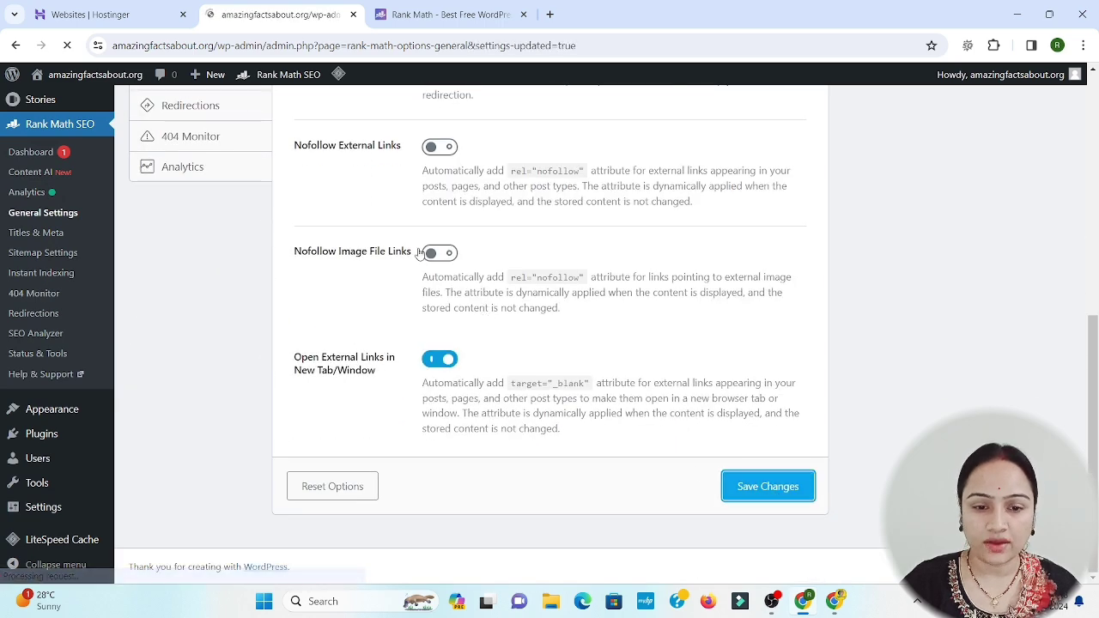
- Open Rank Math's Breadcrumbs settings, keep the function enabled with the hyphen as separator character, and save the changes
scroll(533, 349, down, 1)
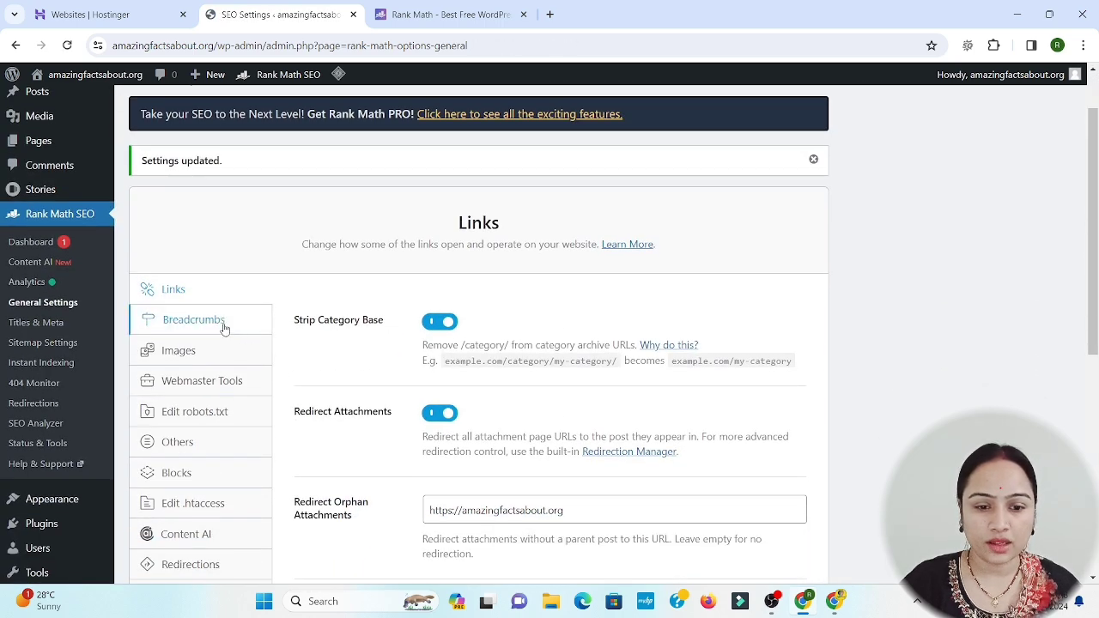
click(192, 320)
scroll(498, 398, down, 2)
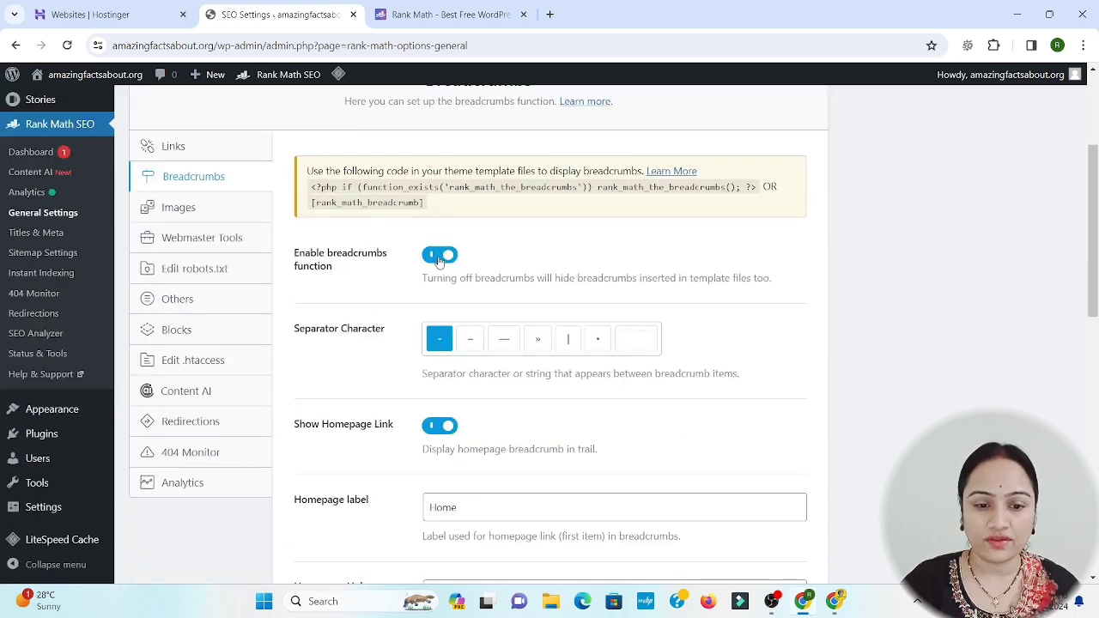
click(475, 346)
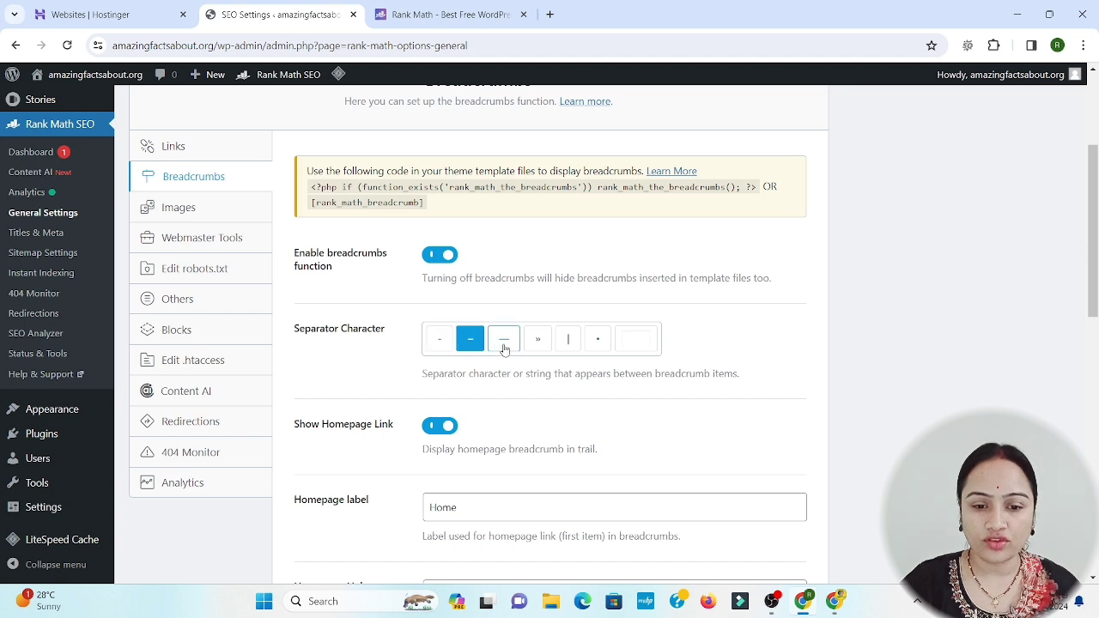
click(440, 341)
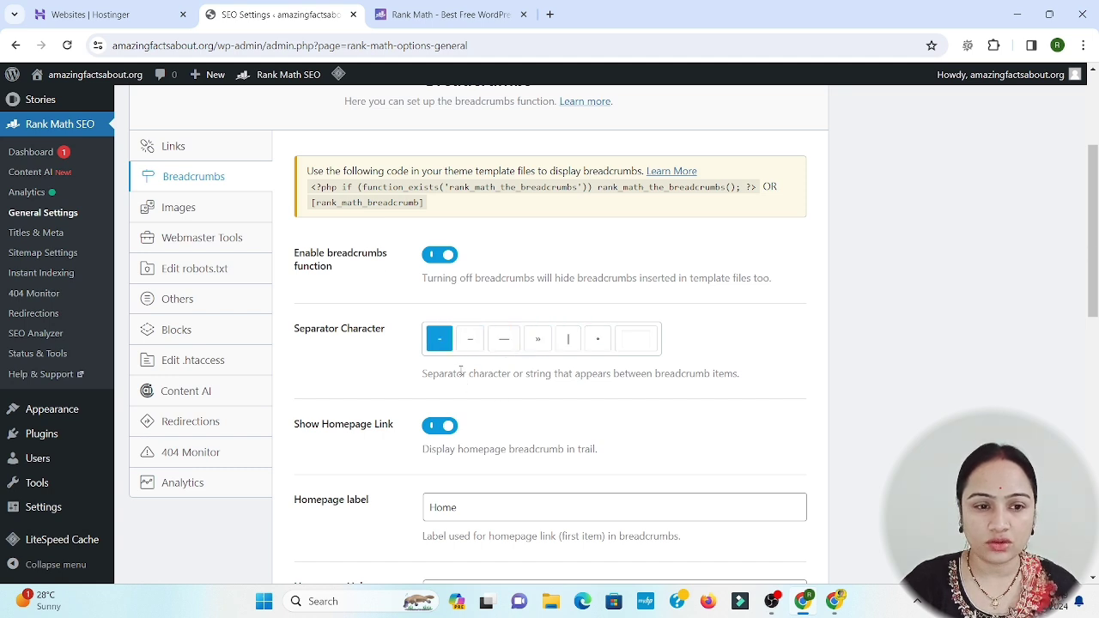
click(234, 47)
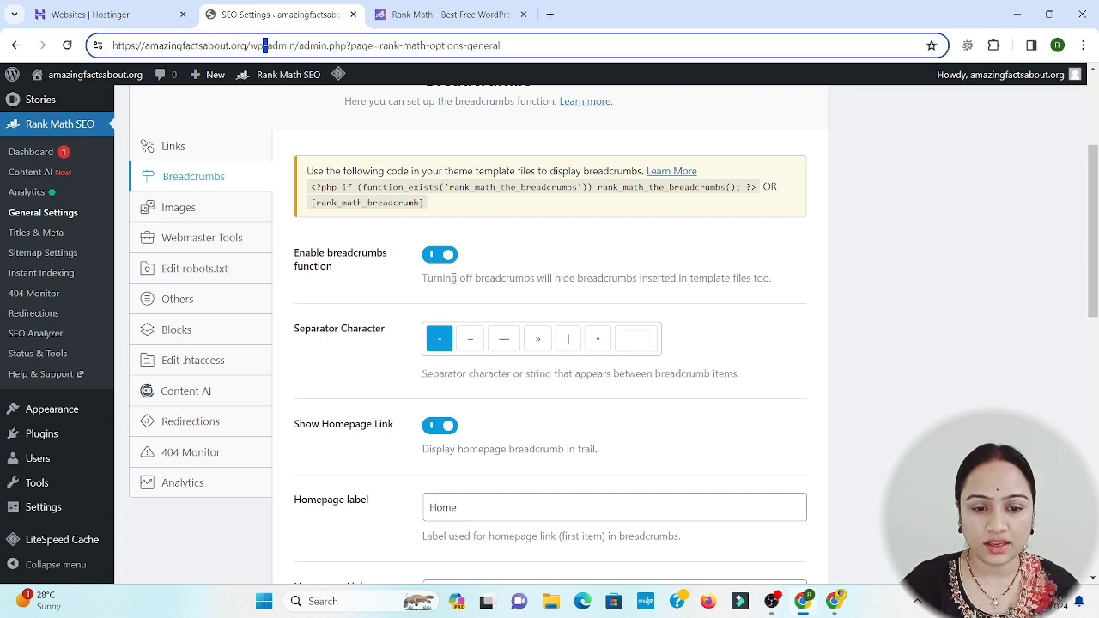
click(440, 342)
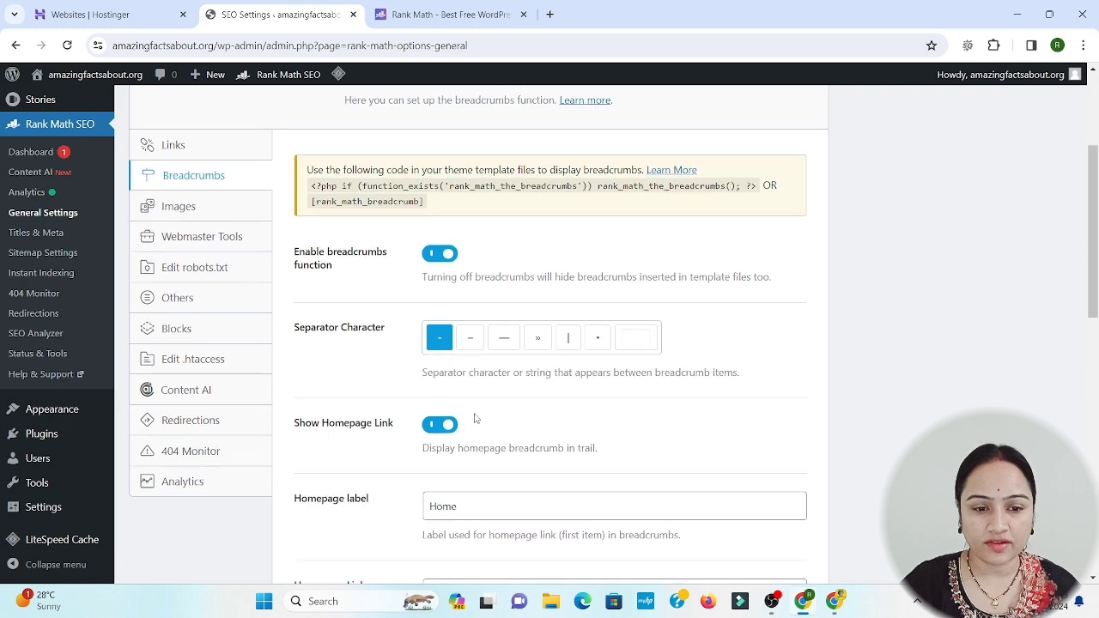
scroll(472, 284, down, 2)
scroll(455, 343, down, 6)
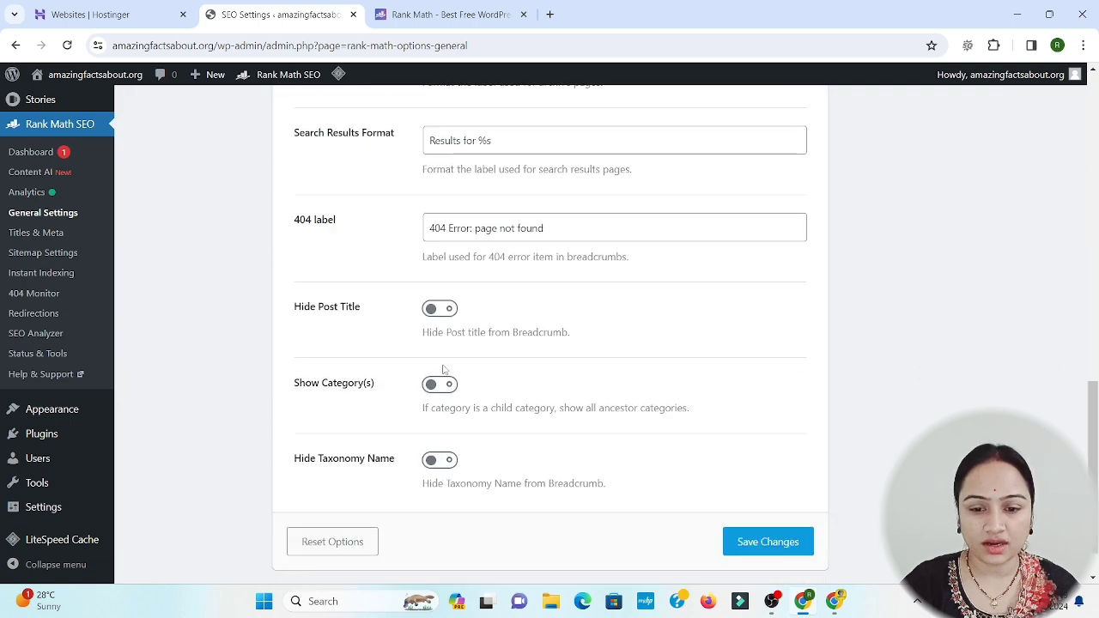
scroll(443, 370, down, 1)
click(775, 487)
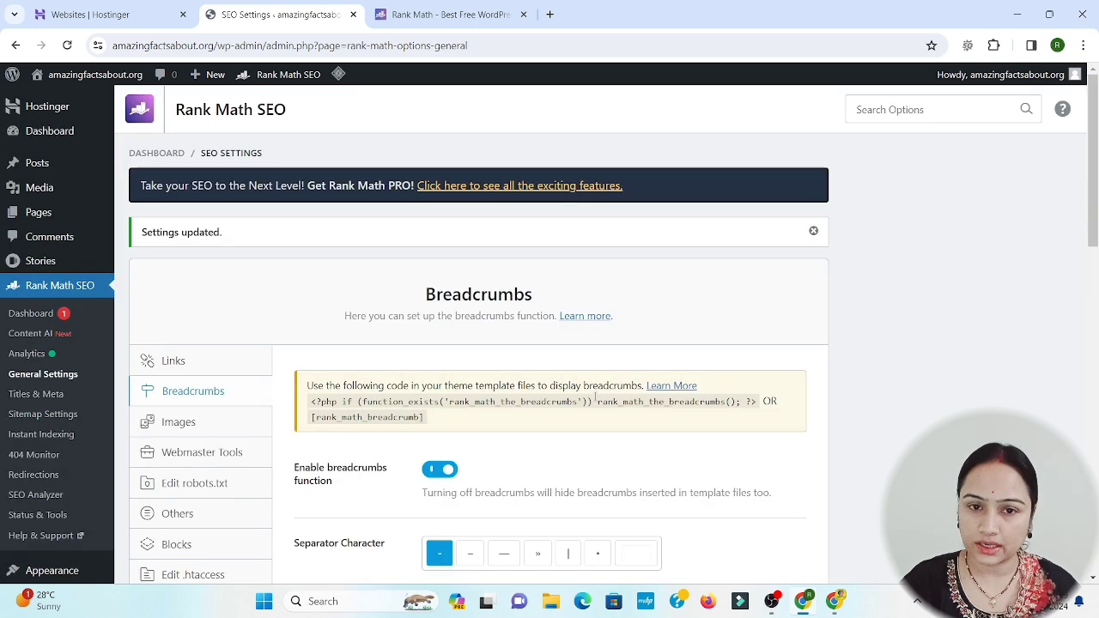
- Open the Images settings and review the options for adding missing ALT and TITLE attributes
scroll(550, 376, down, 1)
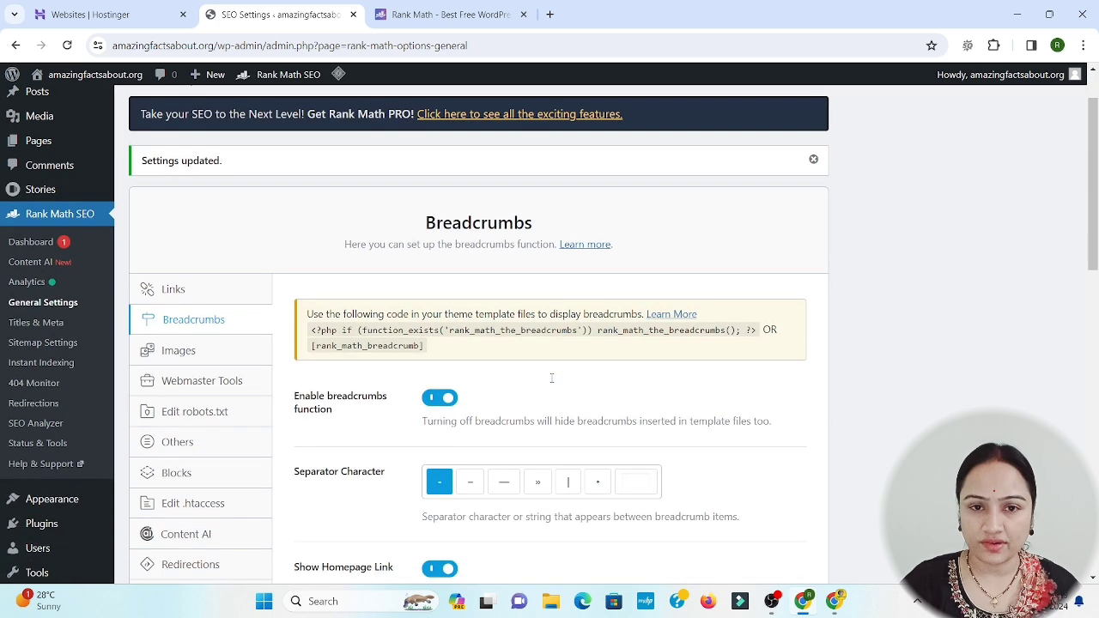
scroll(549, 383, down, 2)
click(225, 210)
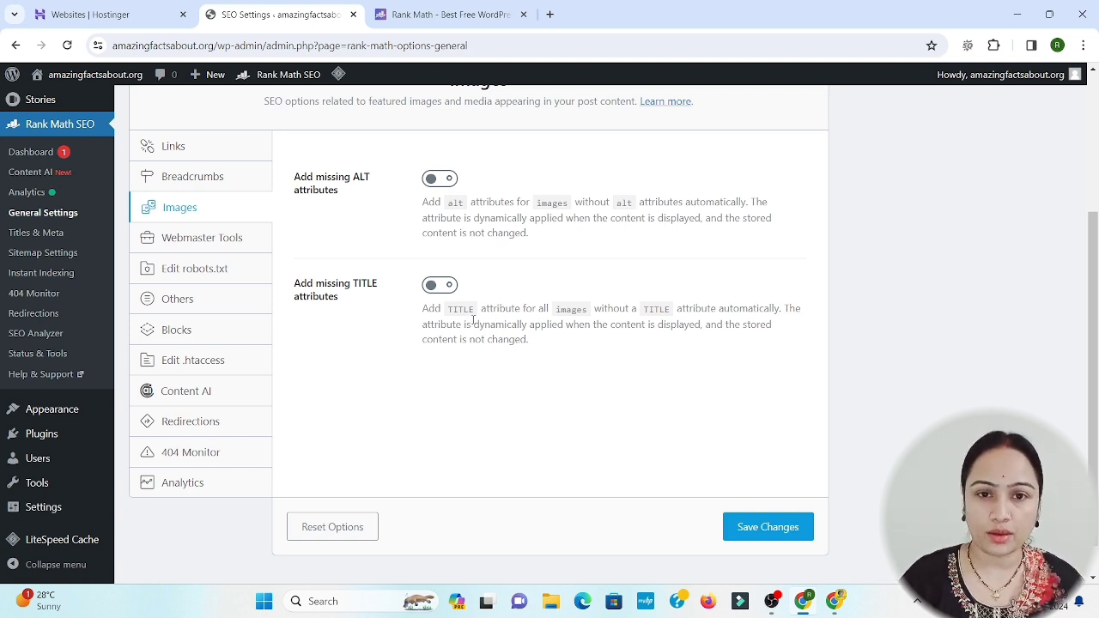
- Open the Webmaster Tools settings and highlight the verification code in the Google Search Console field
click(198, 246)
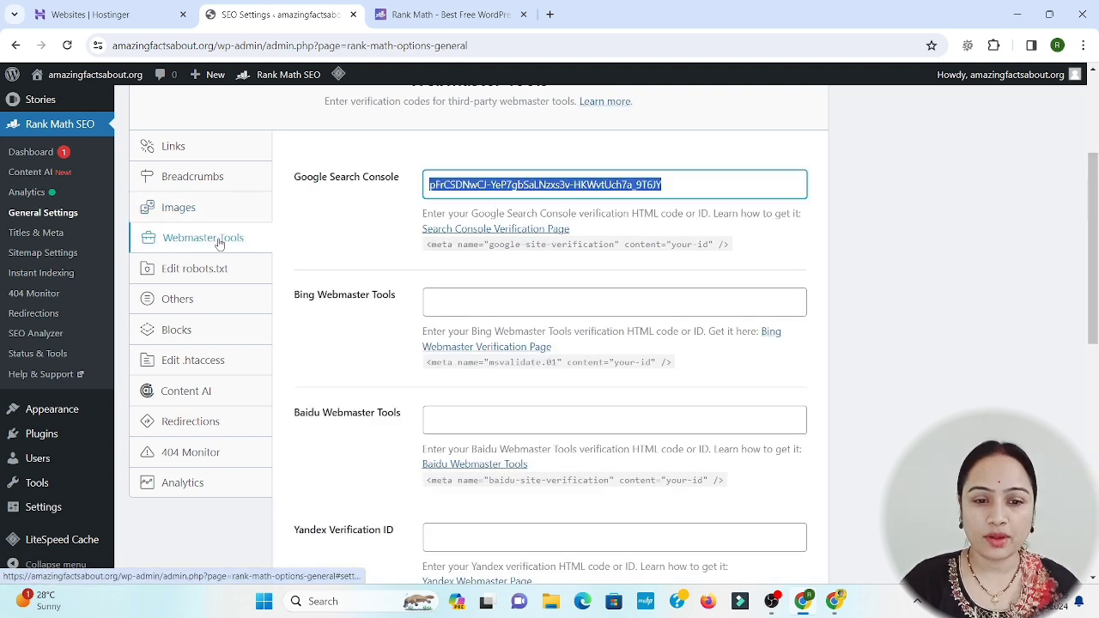
click(455, 184)
key(ctrl+a)
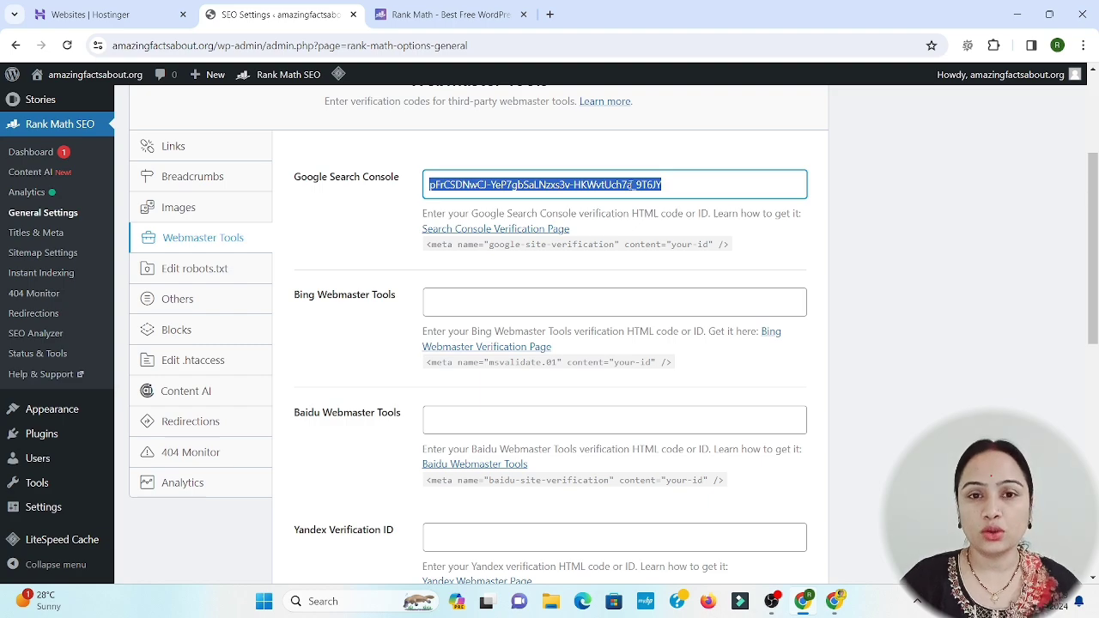
click(631, 185)
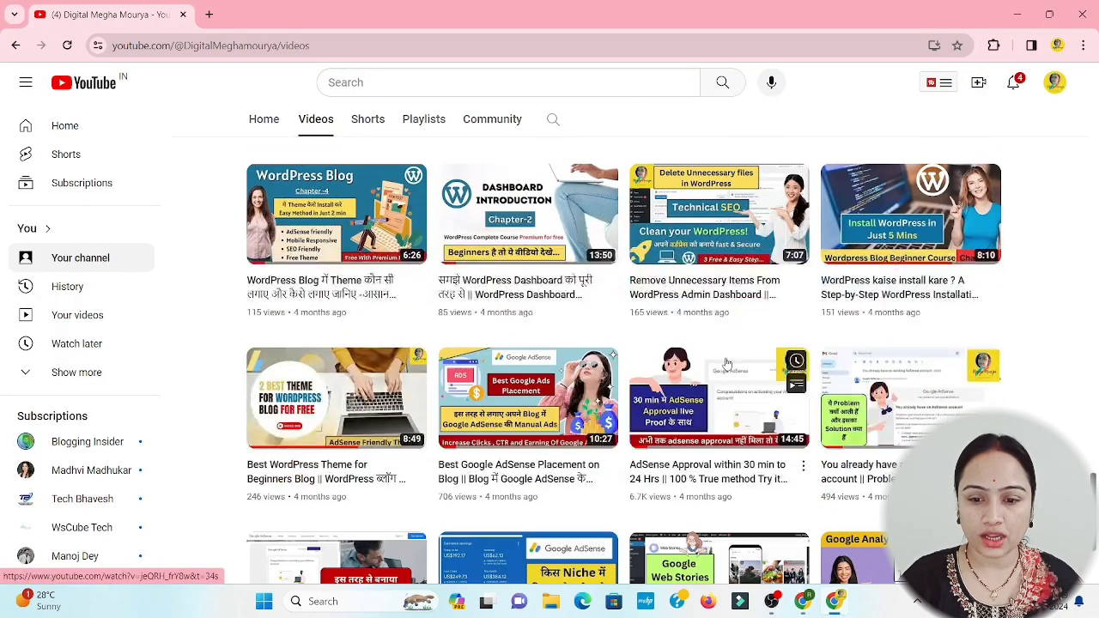
- Switch to the YouTube channel's video list, browse its WordPress and Google tutorials, and return to the WordPress window
scroll(726, 364, down, 2)
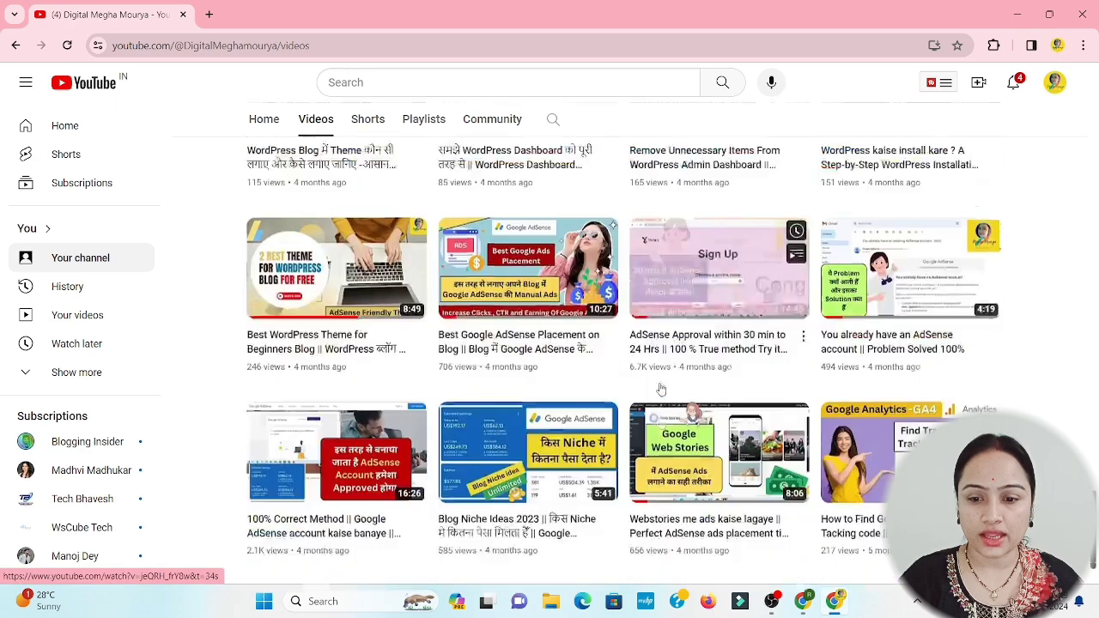
scroll(706, 446, down, 2)
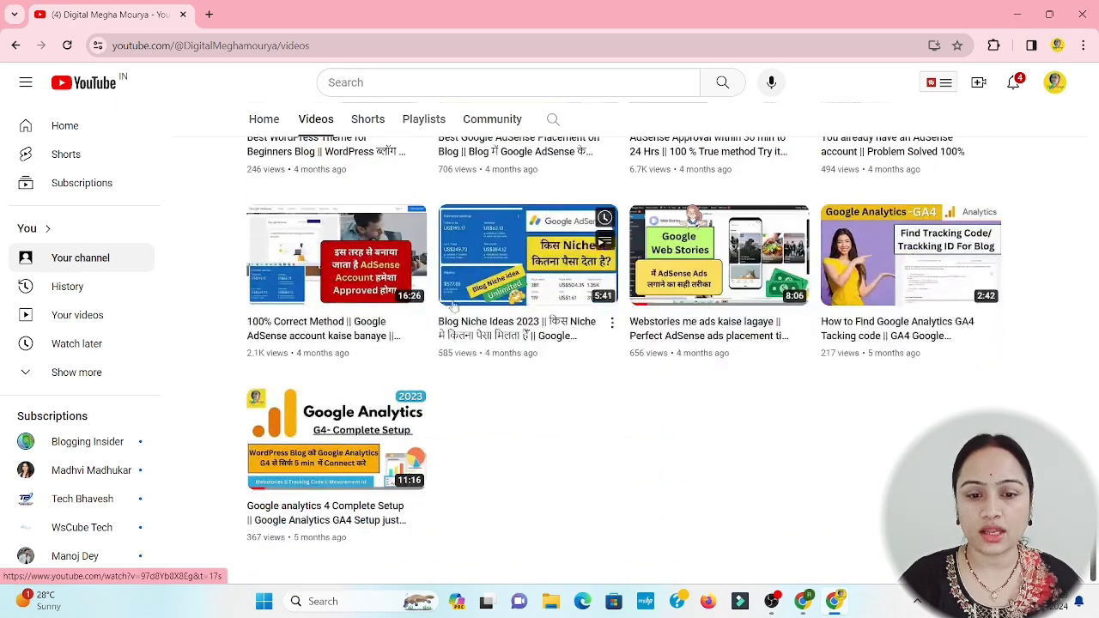
scroll(588, 323, up, 3)
scroll(587, 323, up, 10)
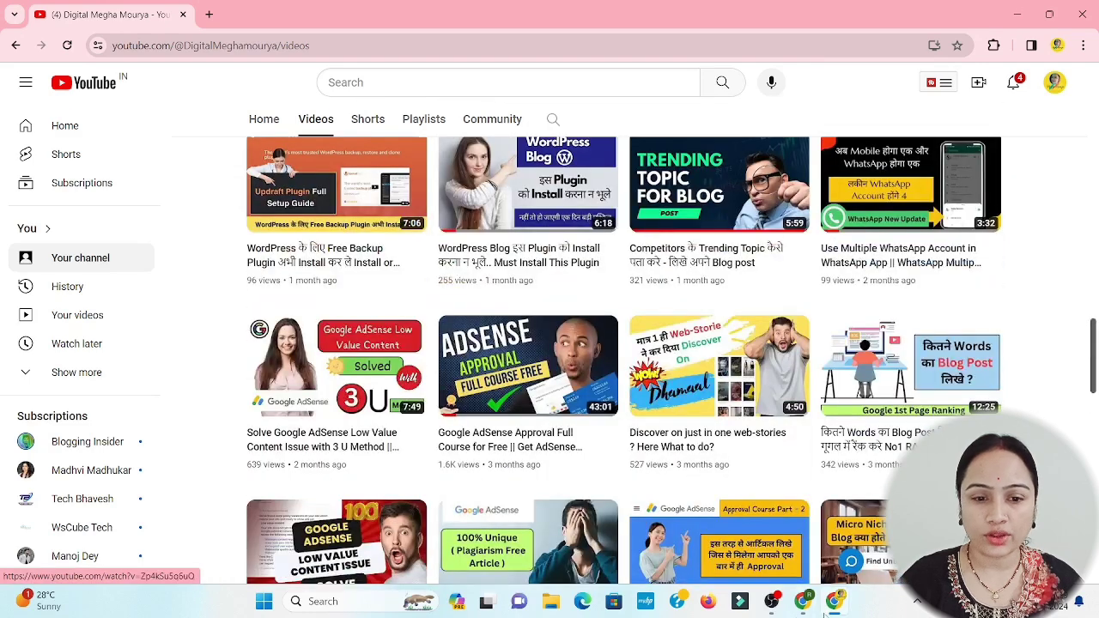
click(834, 601)
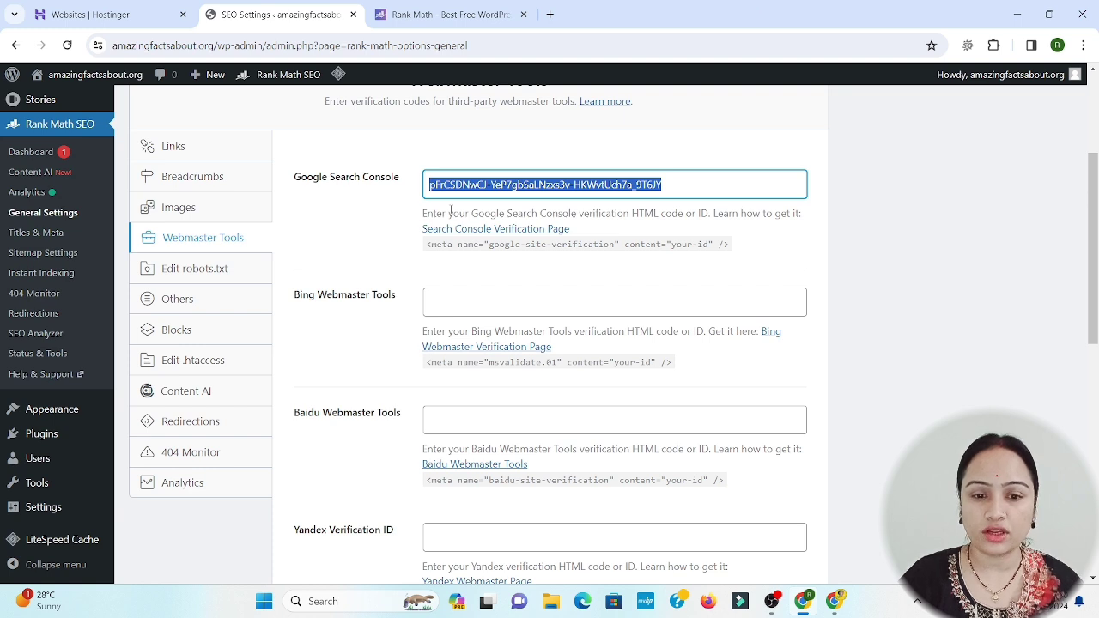
- Highlight the sample google-site-verification meta tag and save the Webmaster Tools settings
drag(426, 244, 734, 249)
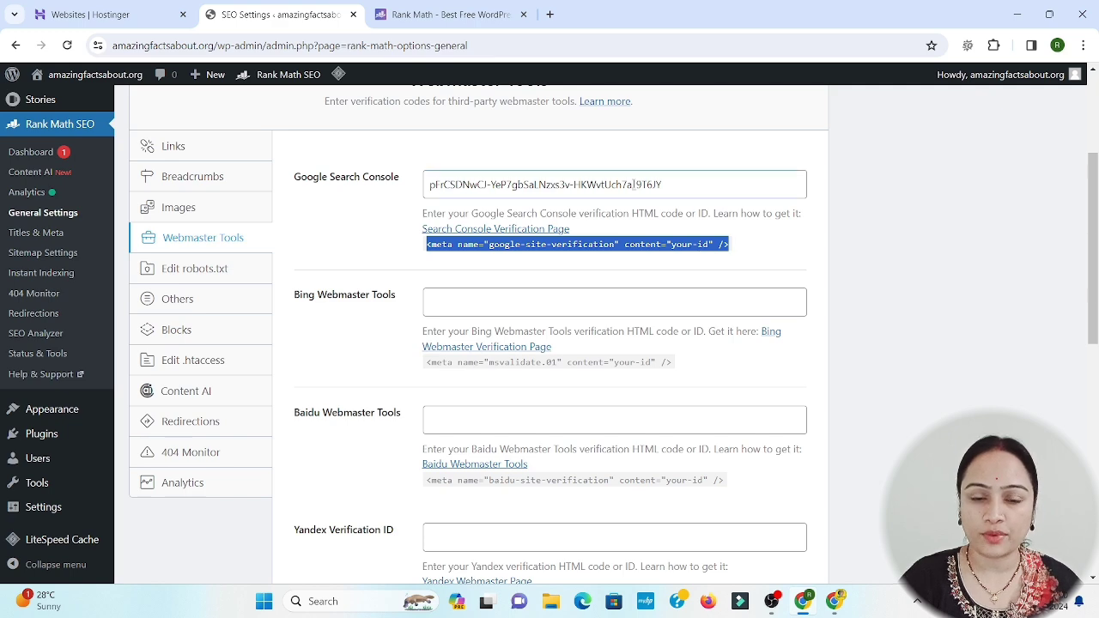
scroll(650, 363, down, 7)
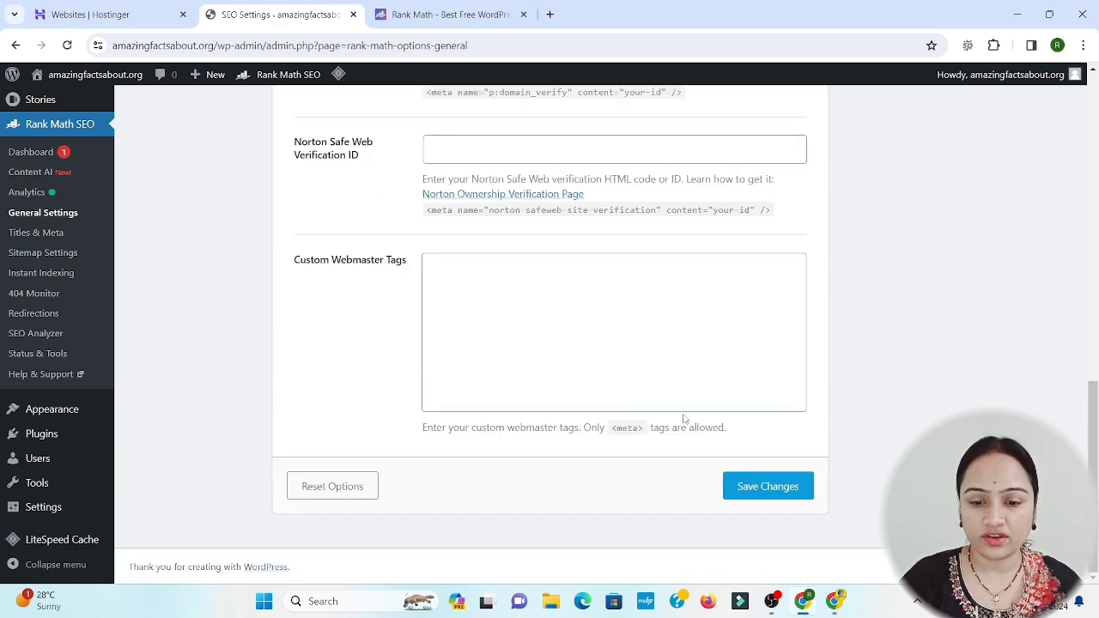
click(734, 486)
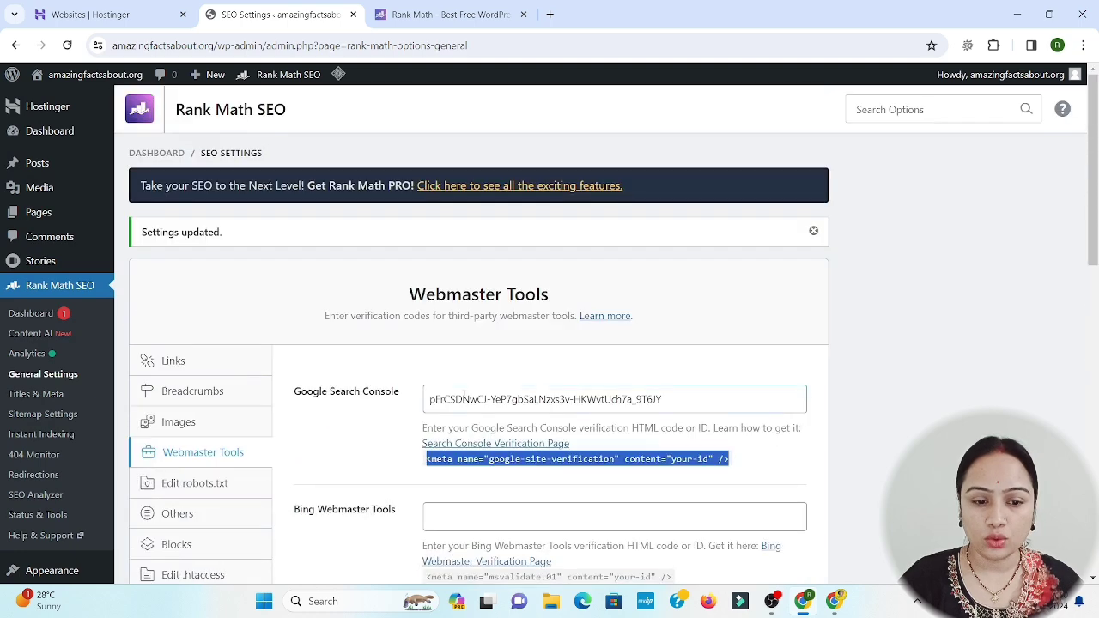
- Review the Webmaster Tools verification fields for Google, Bing, Baidu, Yandex and Pinterest
scroll(344, 417, down, 3)
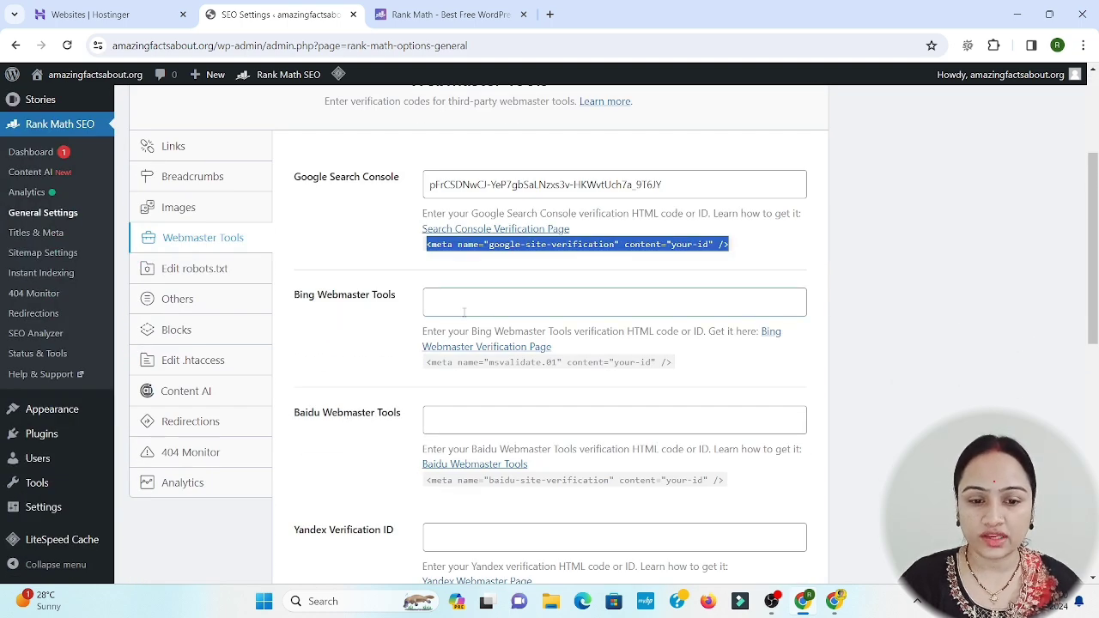
scroll(463, 311, down, 3)
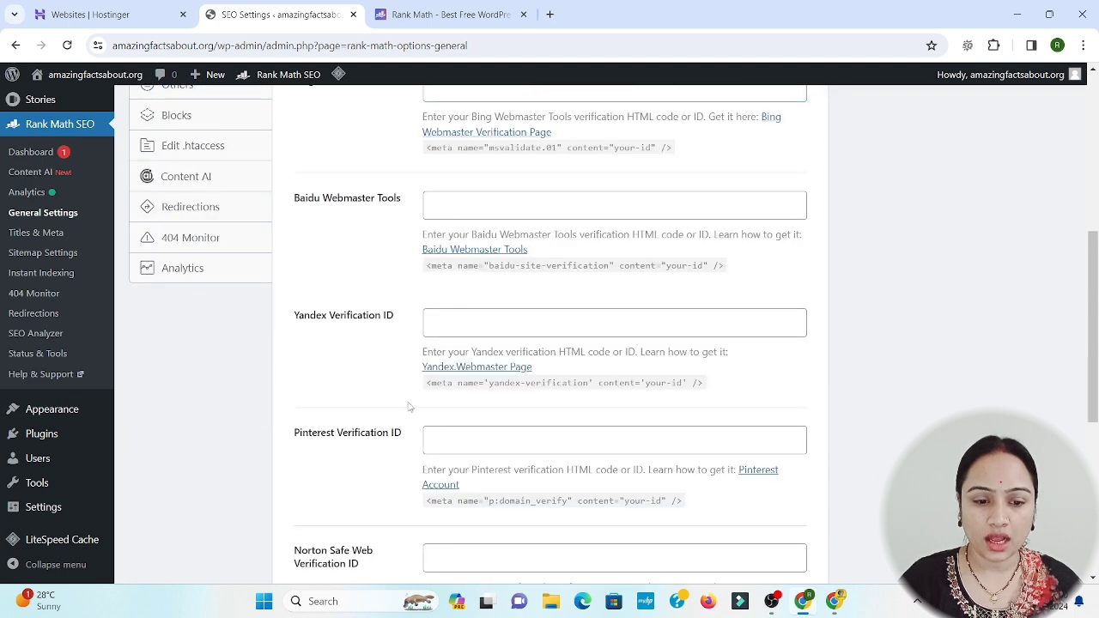
scroll(402, 402, up, 5)
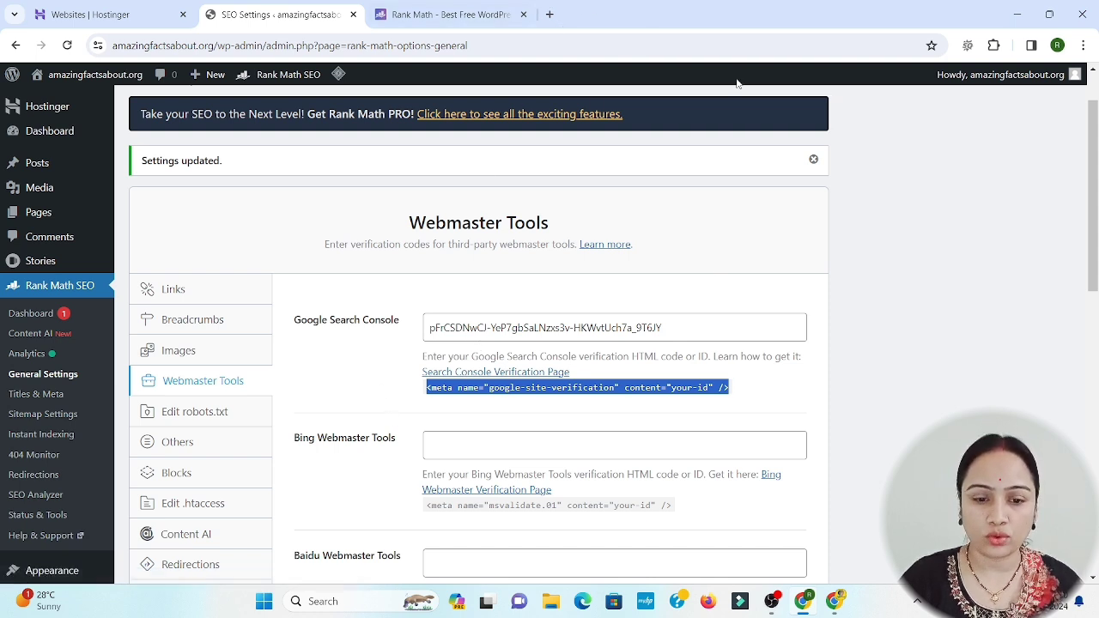
scroll(639, 378, down, 2)
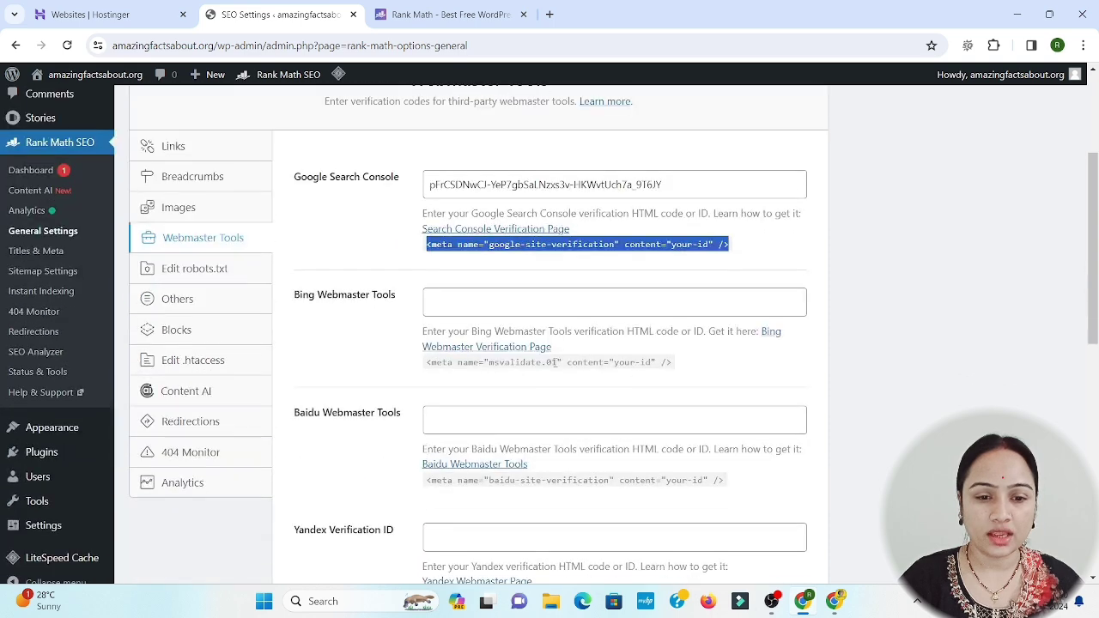
- Examine the remaining general settings: robots.txt, Others, Blocks, Content AI, Redirections, 404 Monitor and Analytics
click(193, 270)
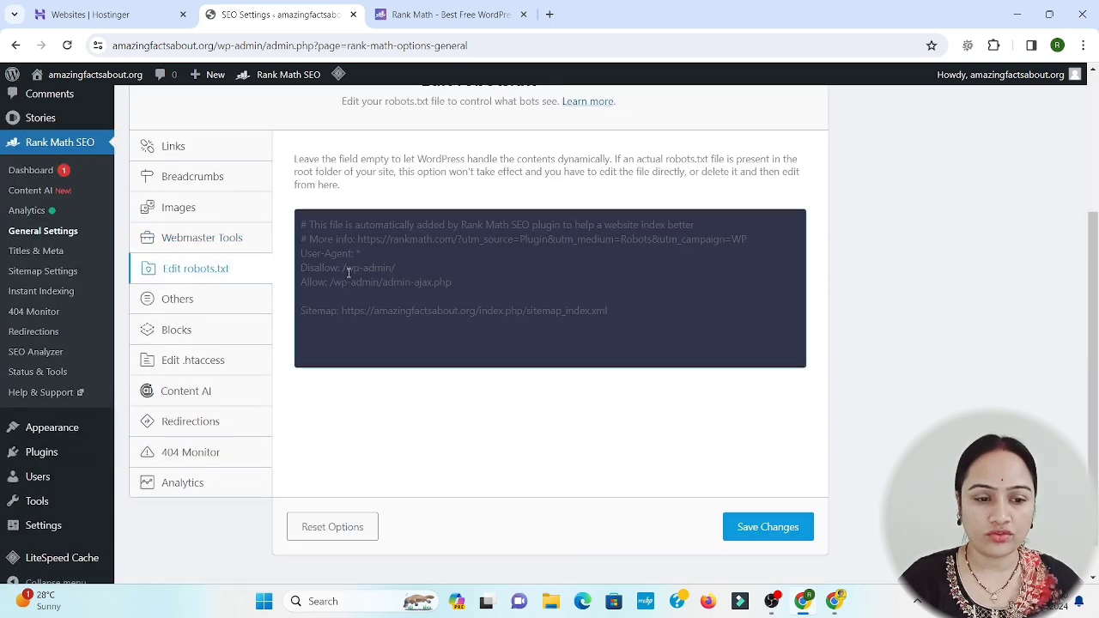
click(155, 304)
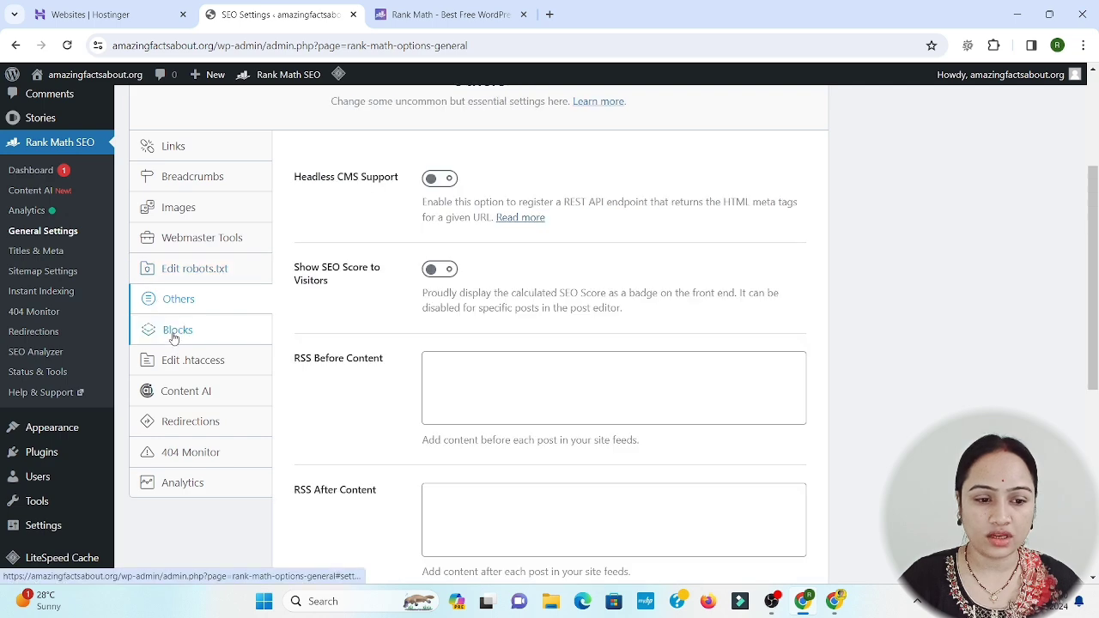
click(173, 335)
click(188, 394)
click(185, 422)
click(189, 452)
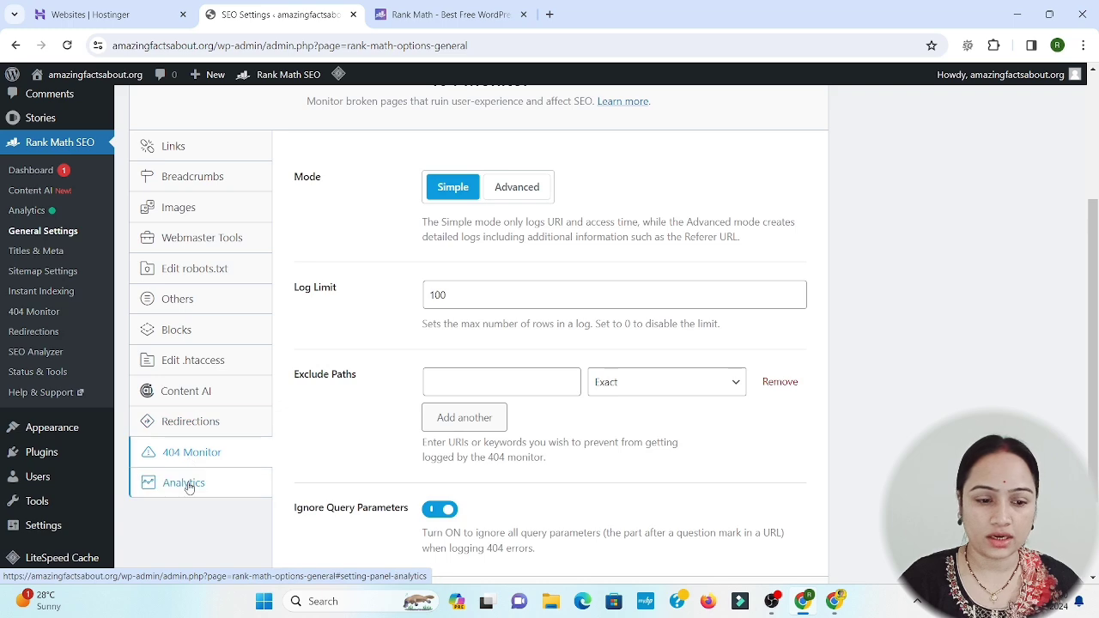
click(189, 481)
scroll(176, 438, up, 3)
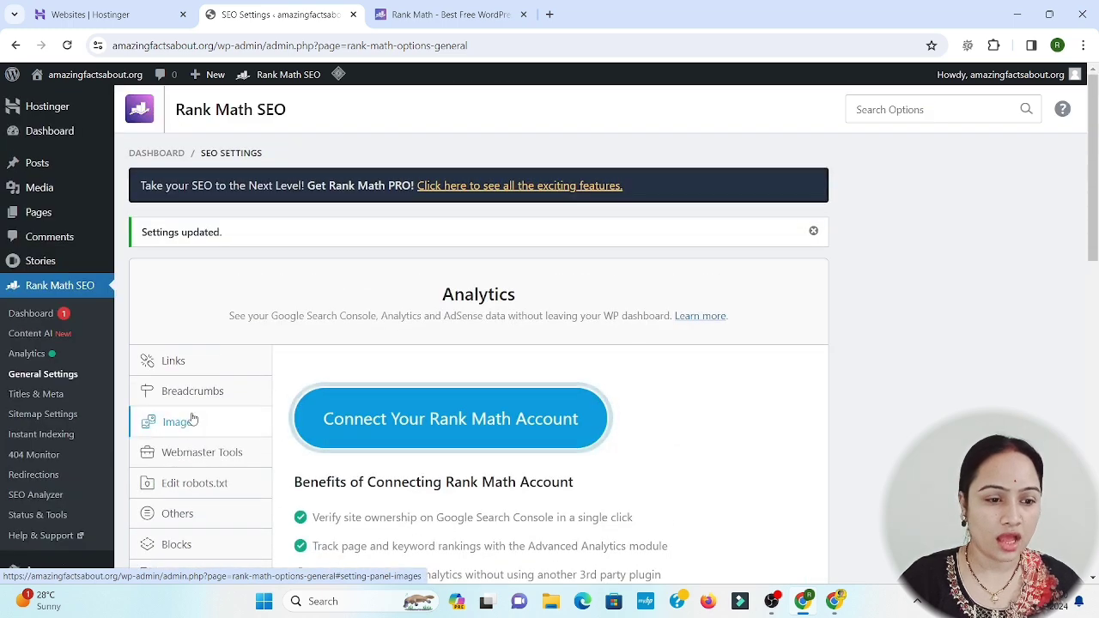
- Open Rank Math's Titles & Meta settings, keep Robots Meta set to Index under Global Meta, and save the changes
scroll(183, 405, down, 2)
click(52, 251)
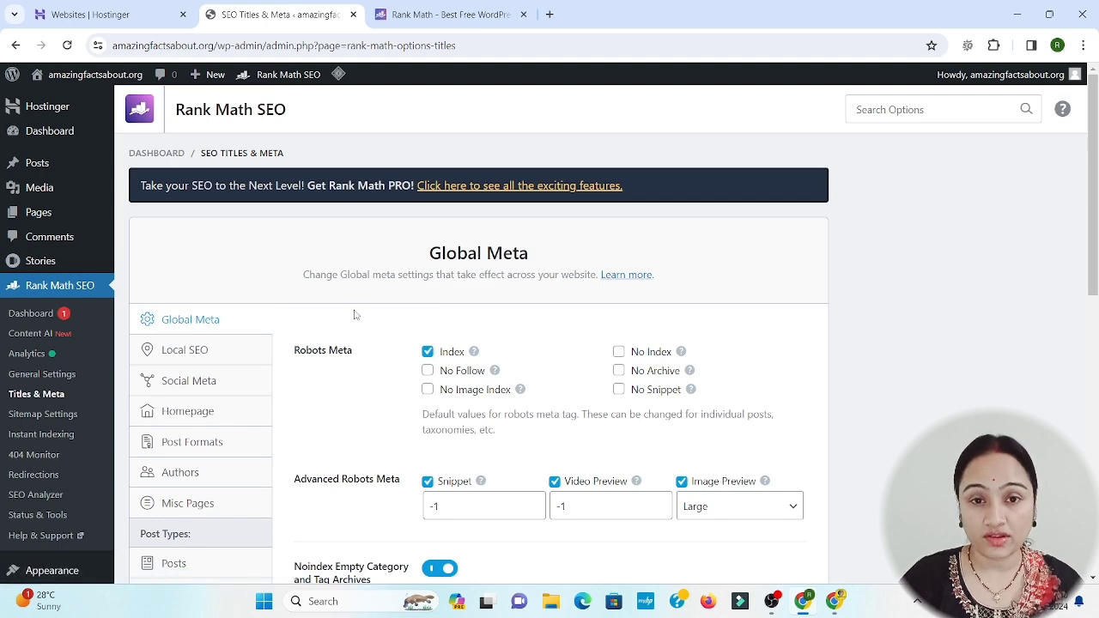
scroll(548, 335, down, 2)
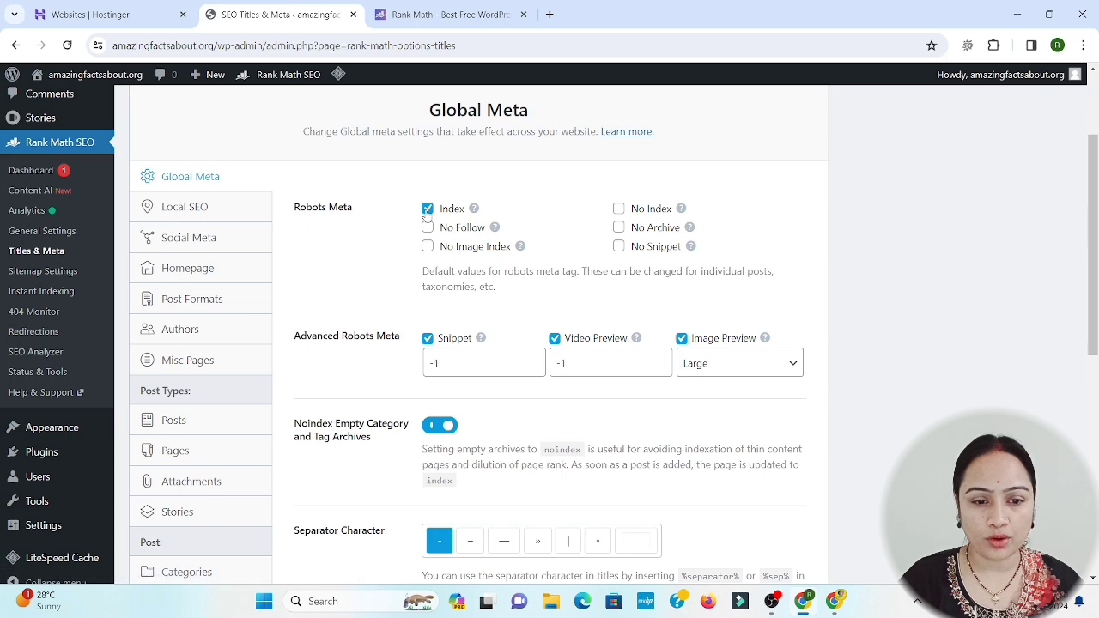
scroll(467, 340, down, 7)
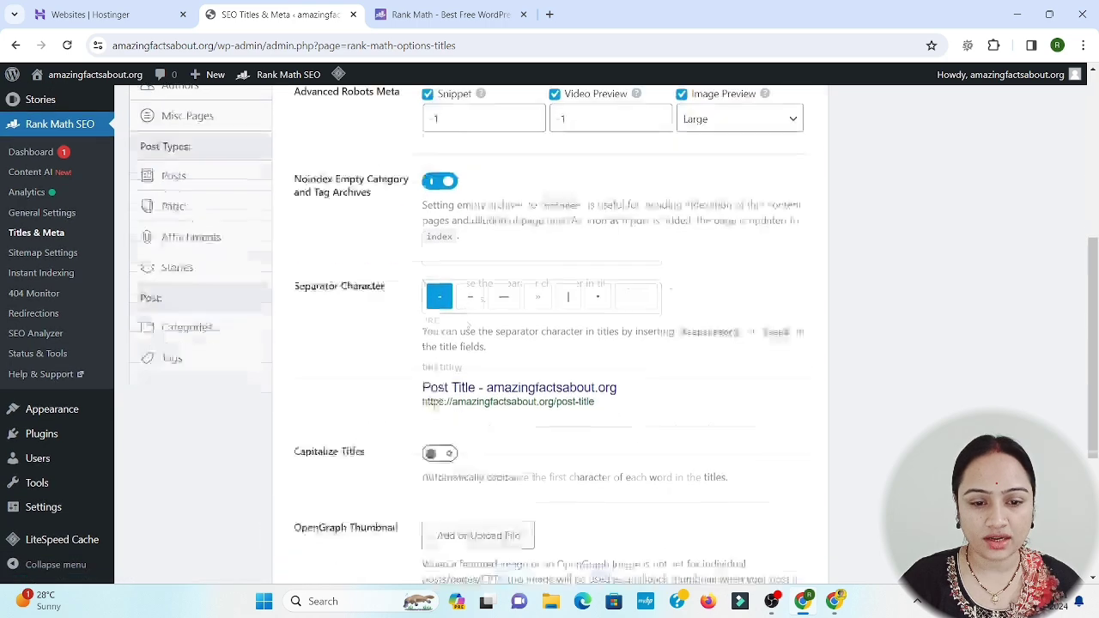
click(728, 485)
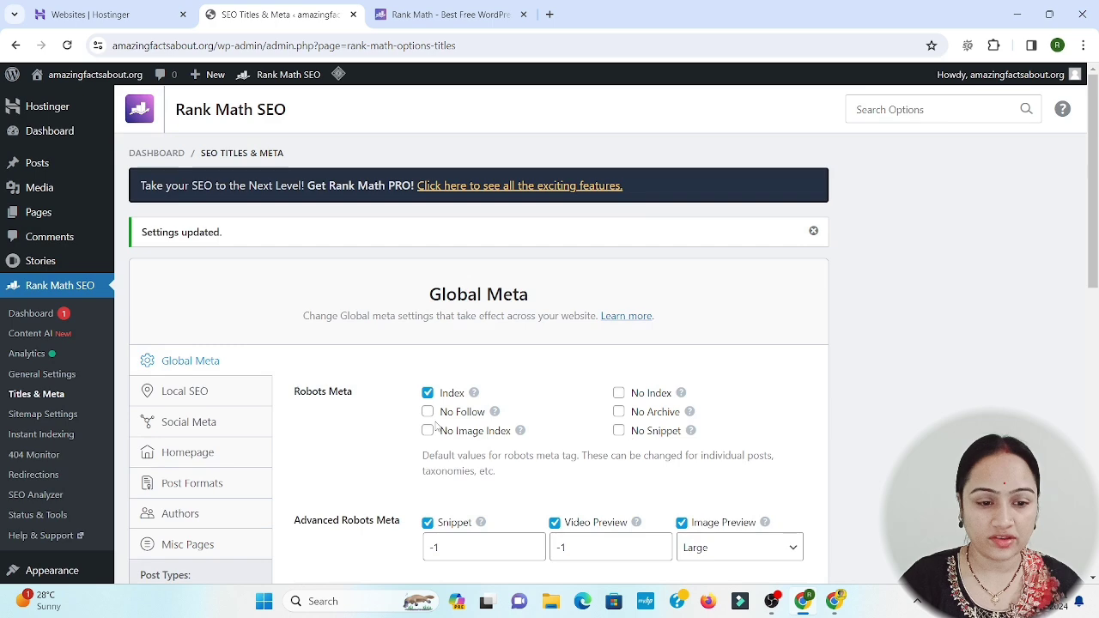
- Review the Local SEO options for person or company, website name, logo and URL, and open the Homepage meta settings
click(209, 395)
scroll(483, 419, down, 3)
scroll(552, 331, down, 2)
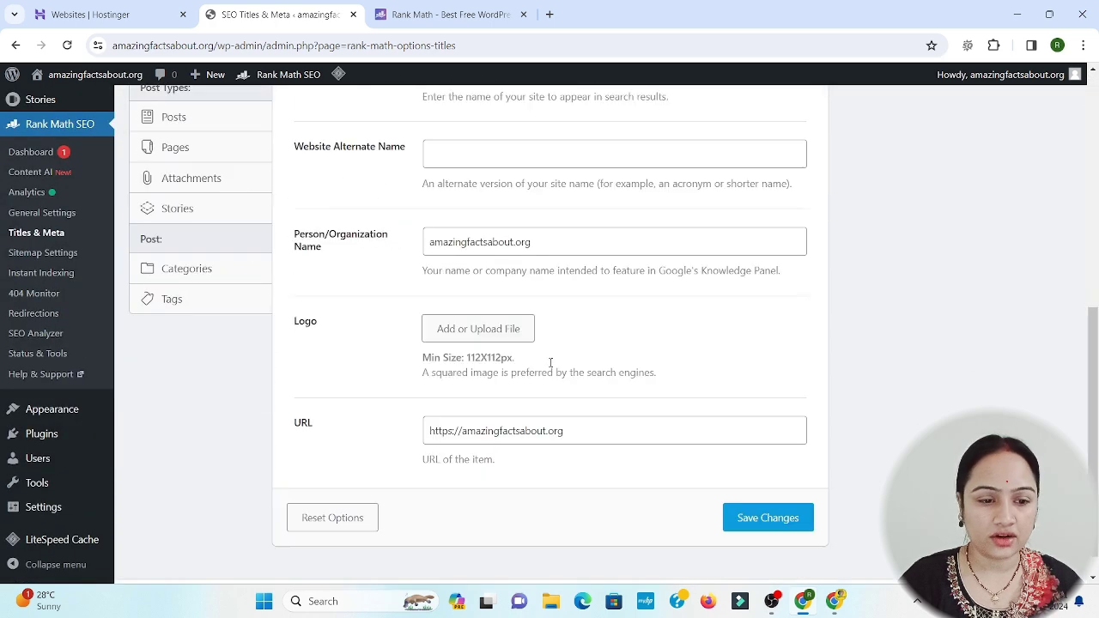
scroll(552, 360, up, 5)
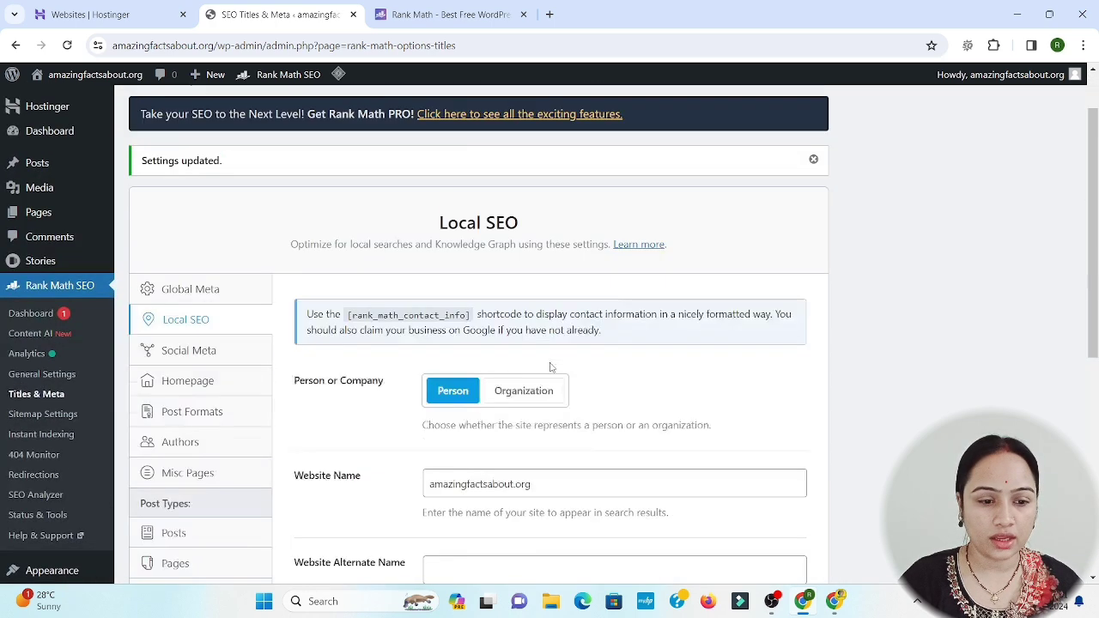
click(188, 383)
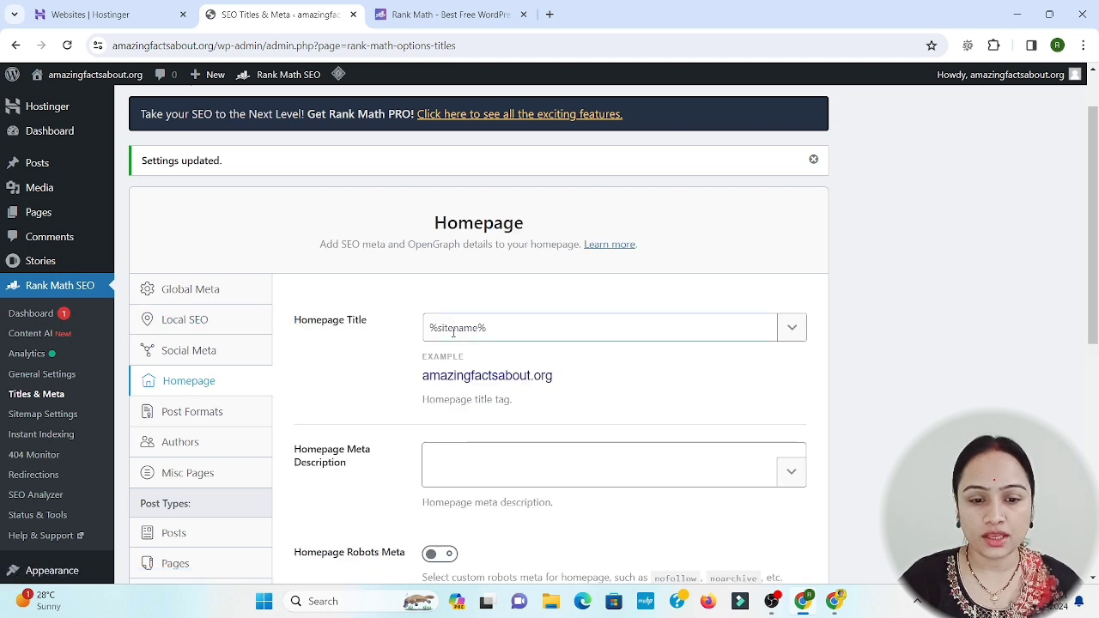
- Review the Homepage title variable and its example, along with the meta description, robots meta and Facebook fields
drag(431, 329, 493, 333)
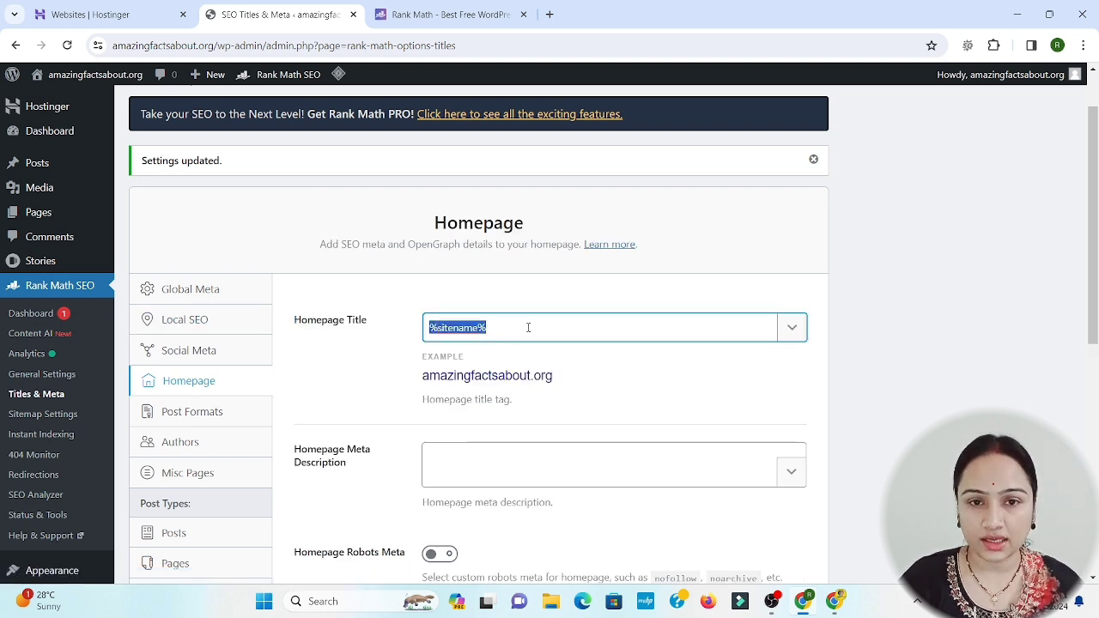
click(380, 306)
scroll(432, 315, down, 2)
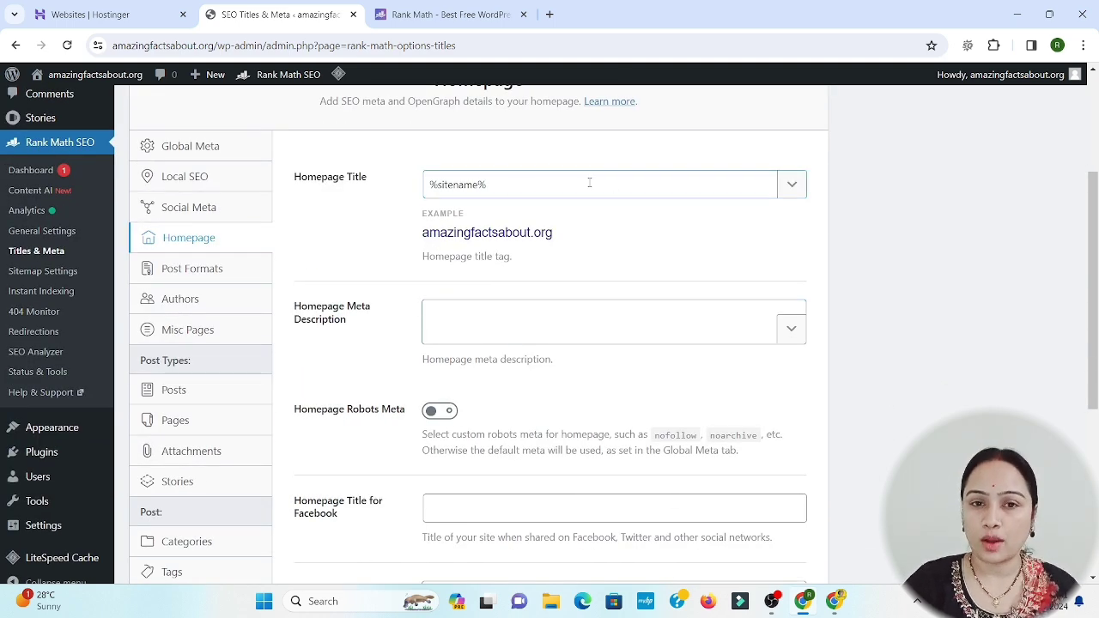
drag(577, 198, 386, 191)
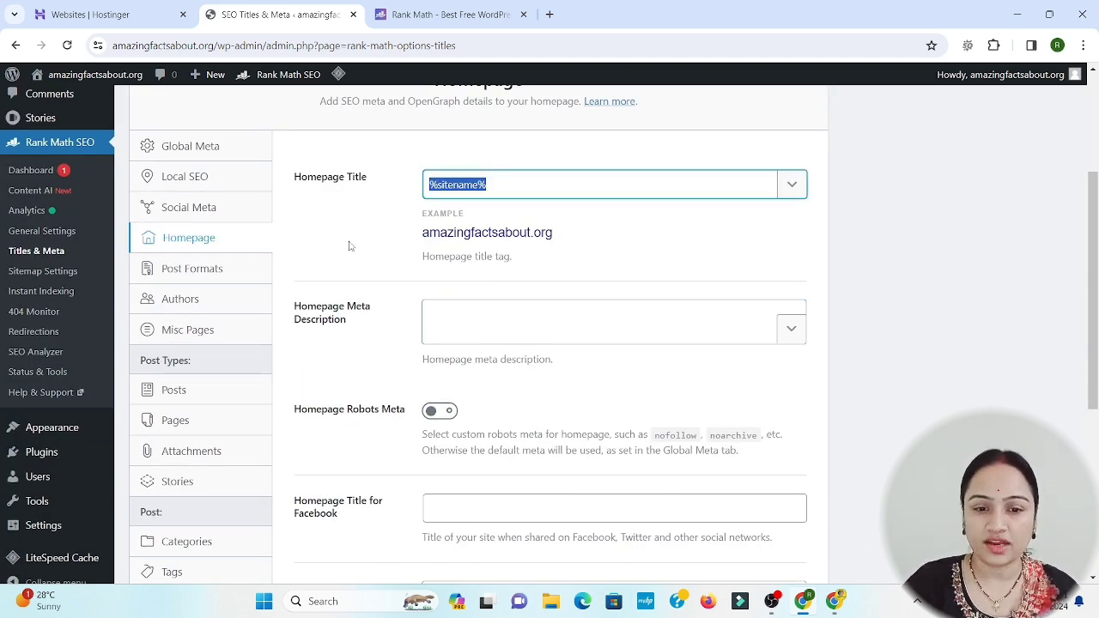
drag(401, 233, 558, 233)
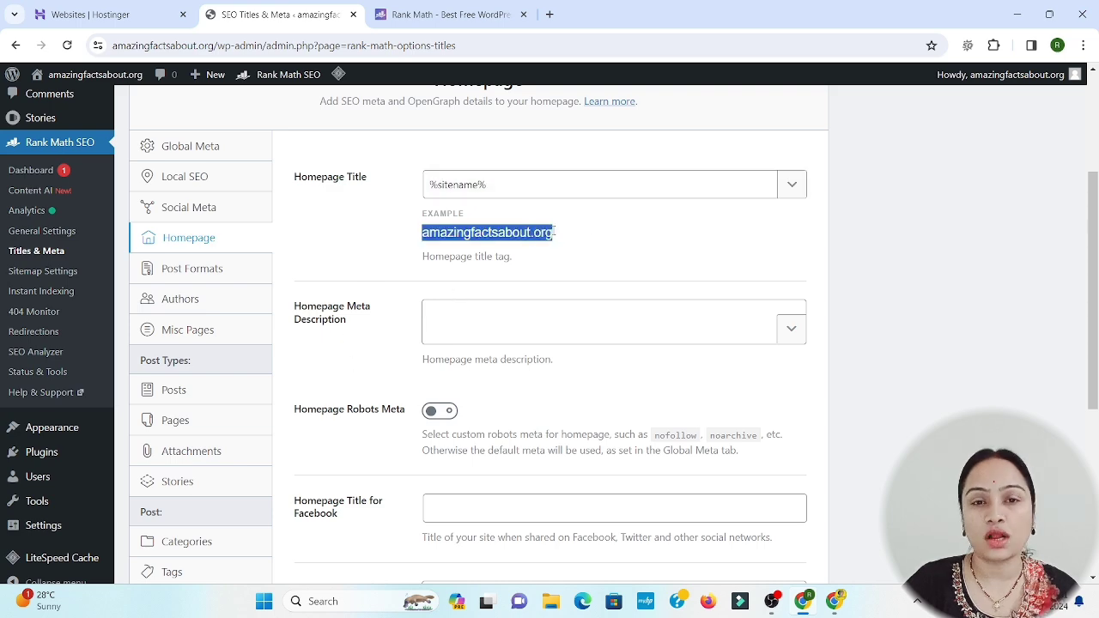
click(609, 240)
scroll(645, 291, up, 3)
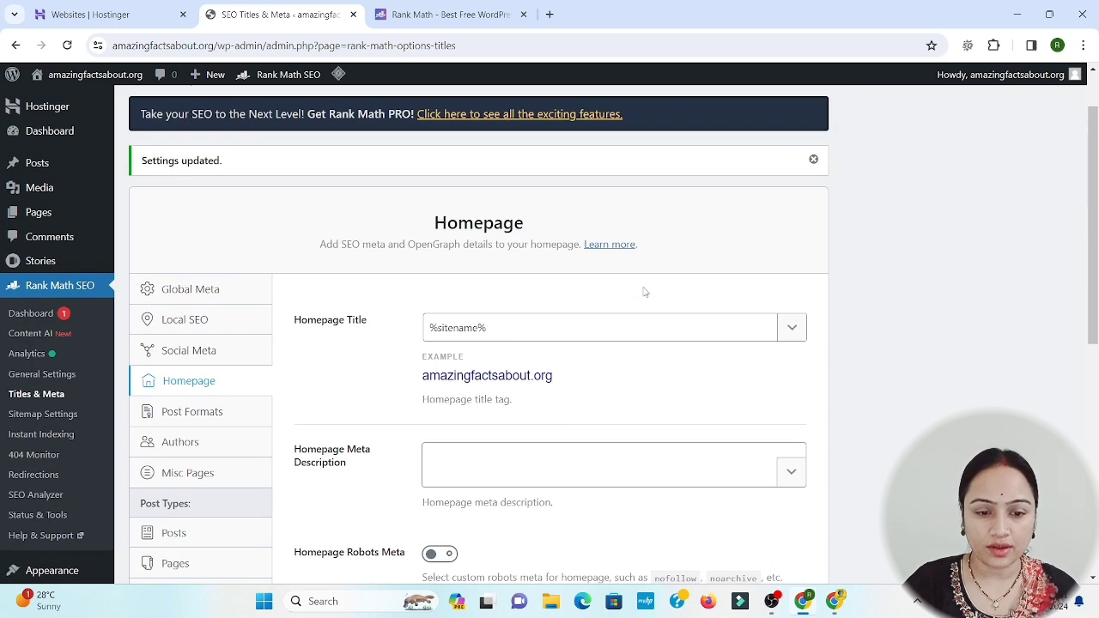
scroll(645, 292, down, 5)
scroll(643, 290, down, 3)
scroll(643, 289, up, 6)
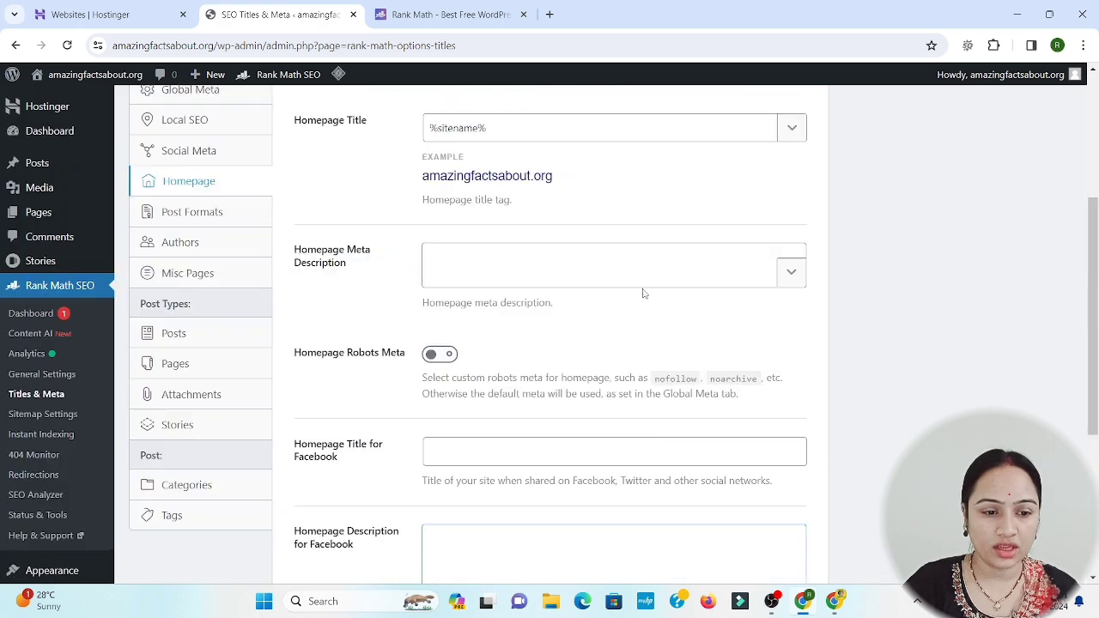
- Look through the Post Formats, Authors and Misc Pages settings
click(190, 344)
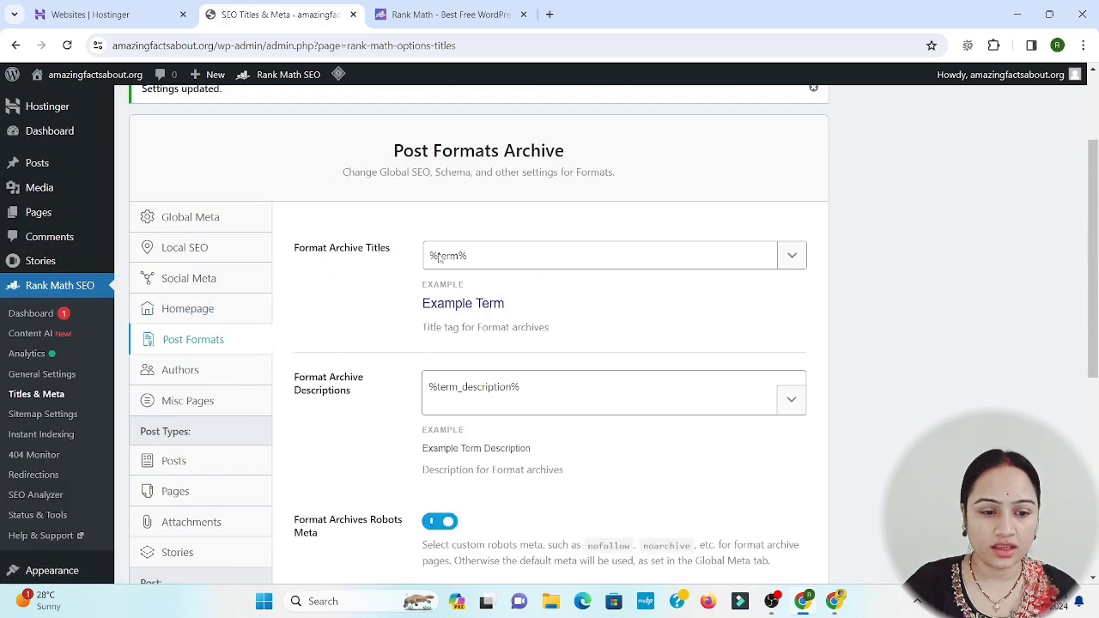
click(196, 376)
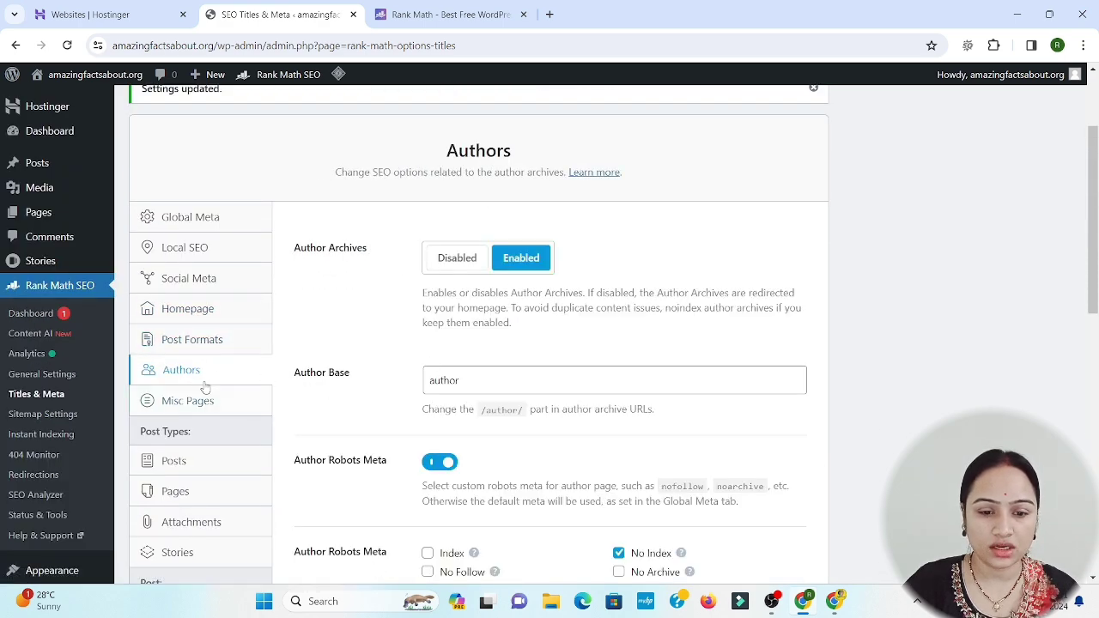
click(173, 401)
scroll(306, 299, down, 3)
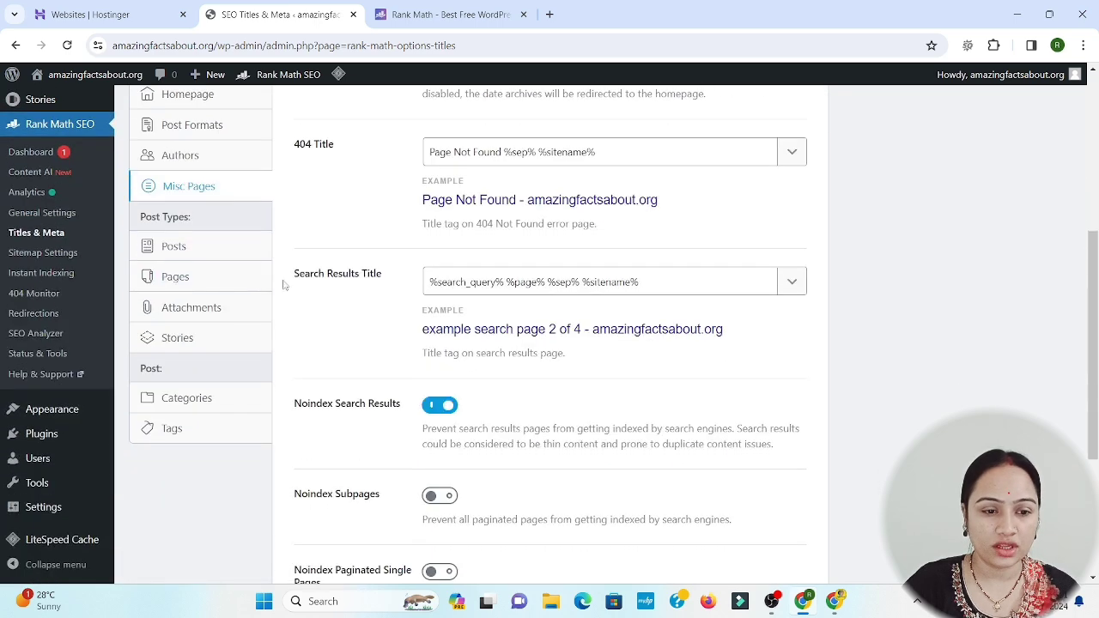
- Open the Posts settings and examine the %title% variable in Single Post Title
click(172, 250)
scroll(540, 357, up, 5)
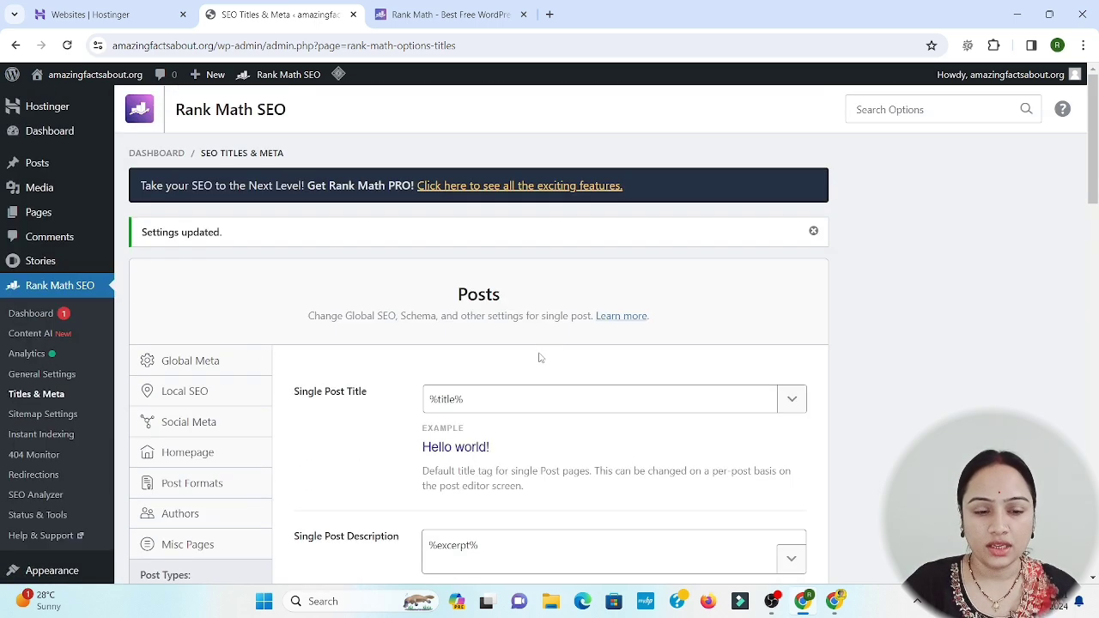
drag(496, 405, 385, 395)
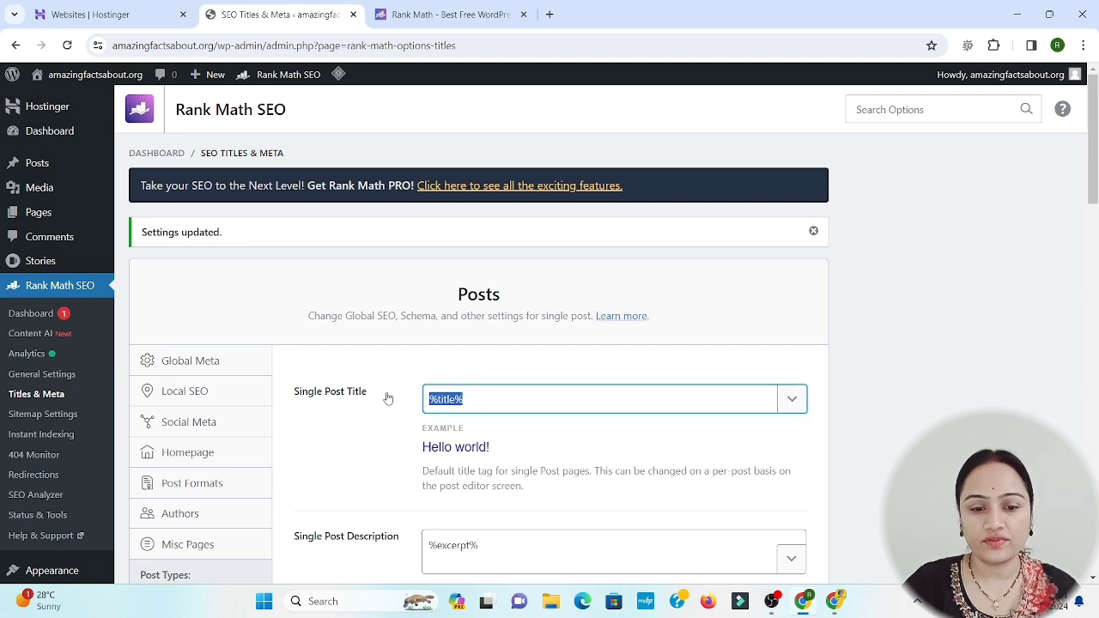
click(376, 444)
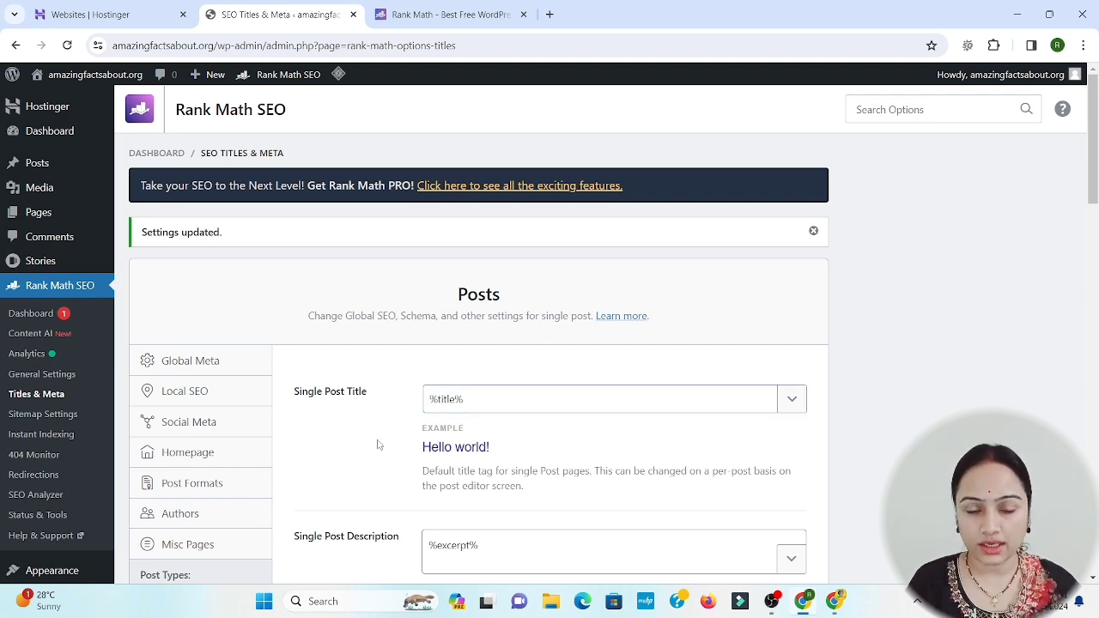
click(471, 401)
key(shift+Left)
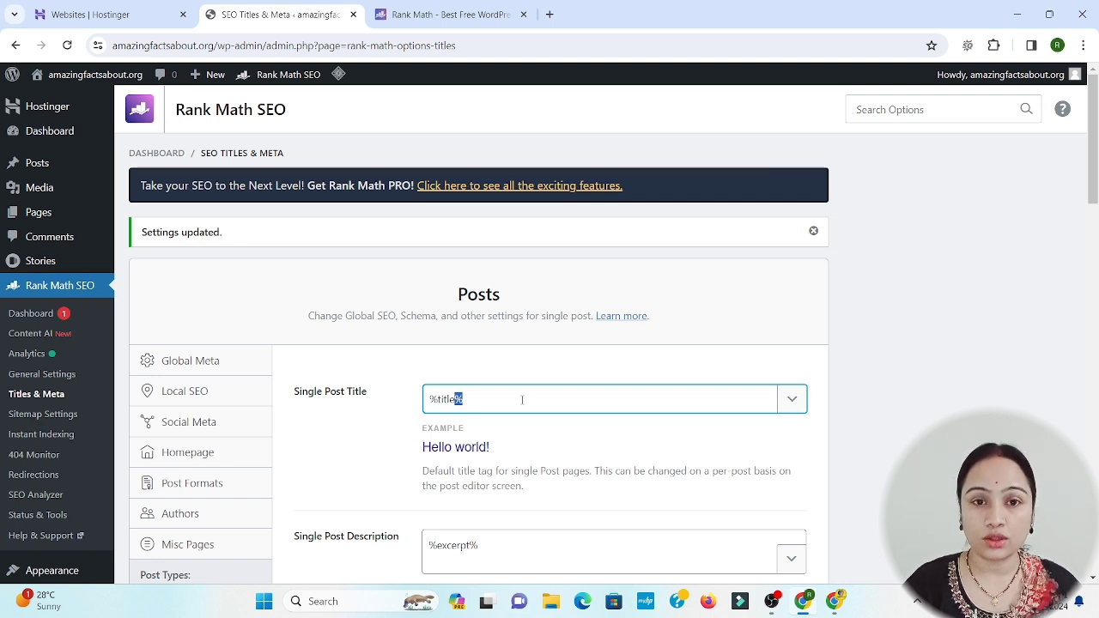
click(522, 400)
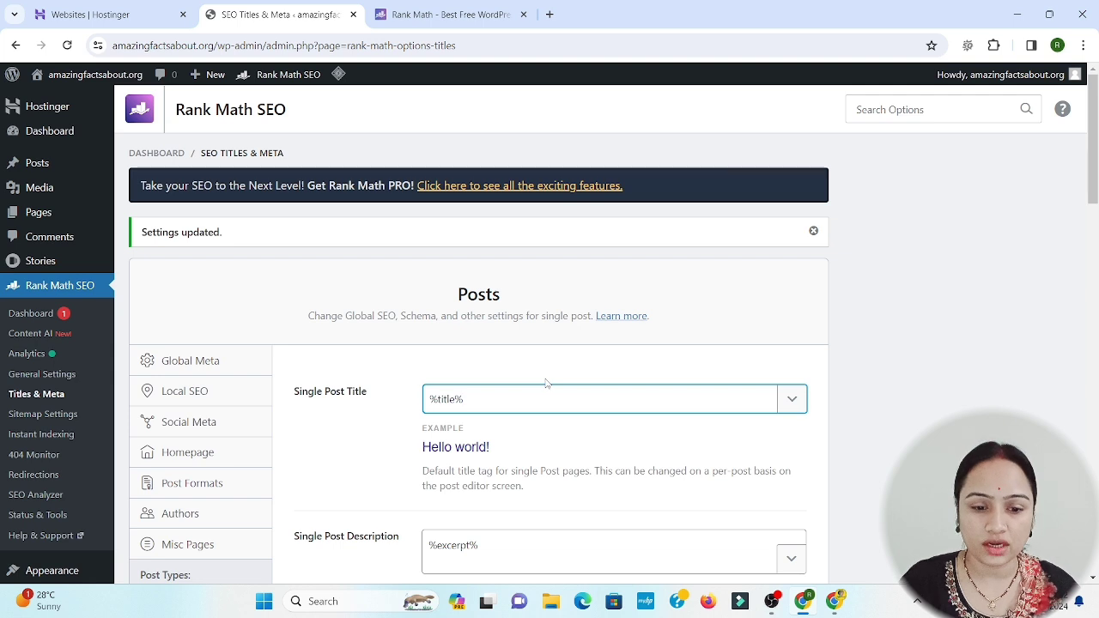
drag(462, 398, 360, 392)
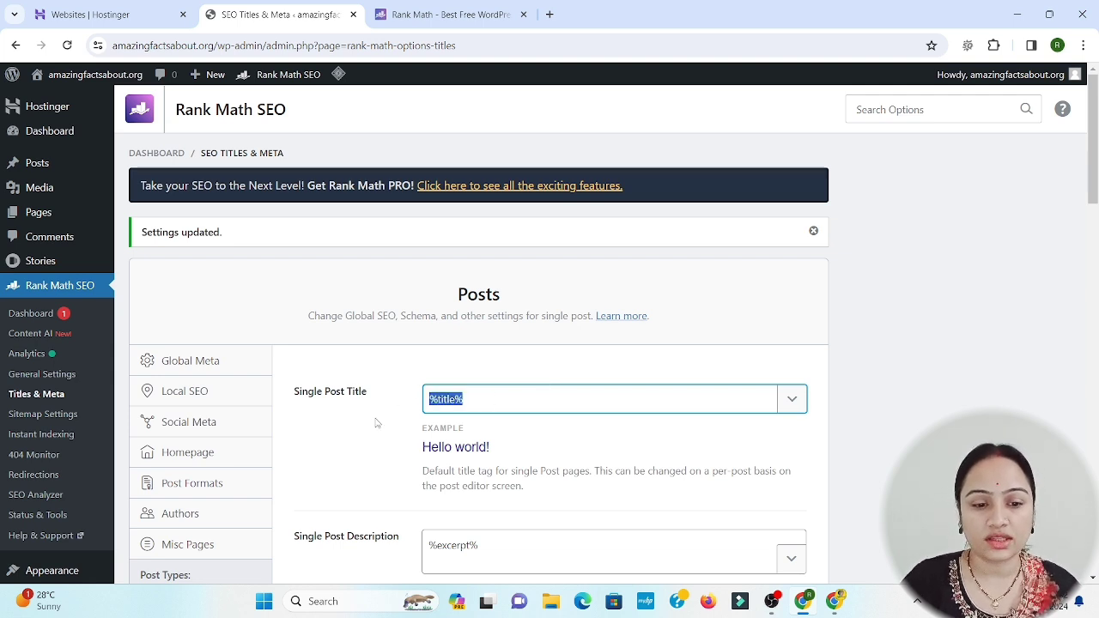
click(359, 416)
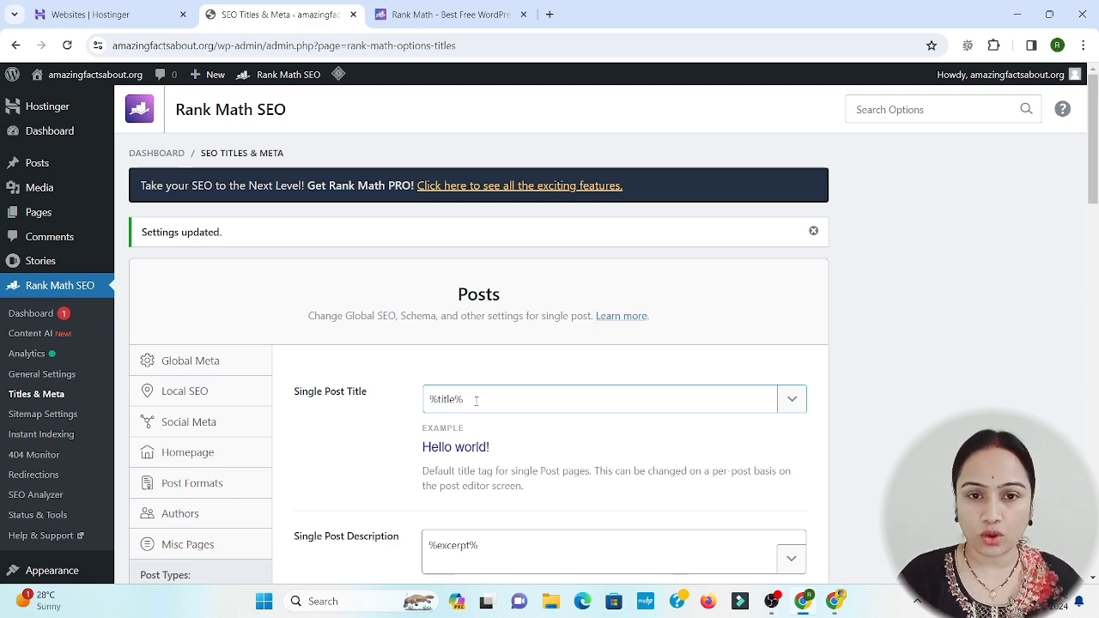
- Review the Posts description, schema, headline, article type and link suggestion options, keep them as they are, and save the changes
scroll(473, 407, down, 5)
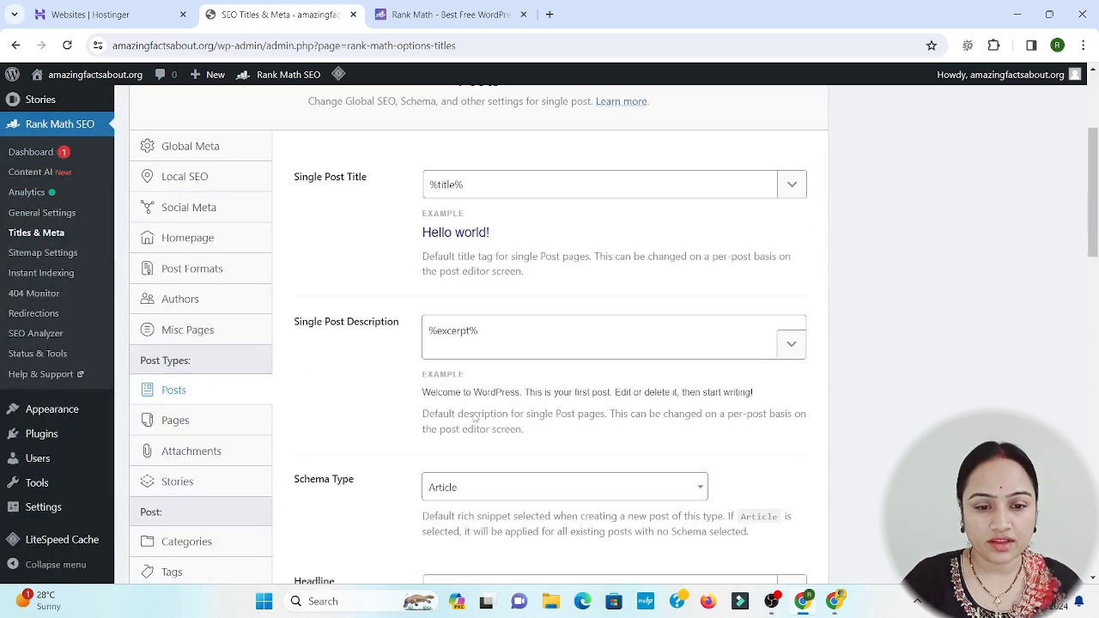
drag(493, 116, 387, 118)
click(369, 147)
scroll(466, 245, up, 4)
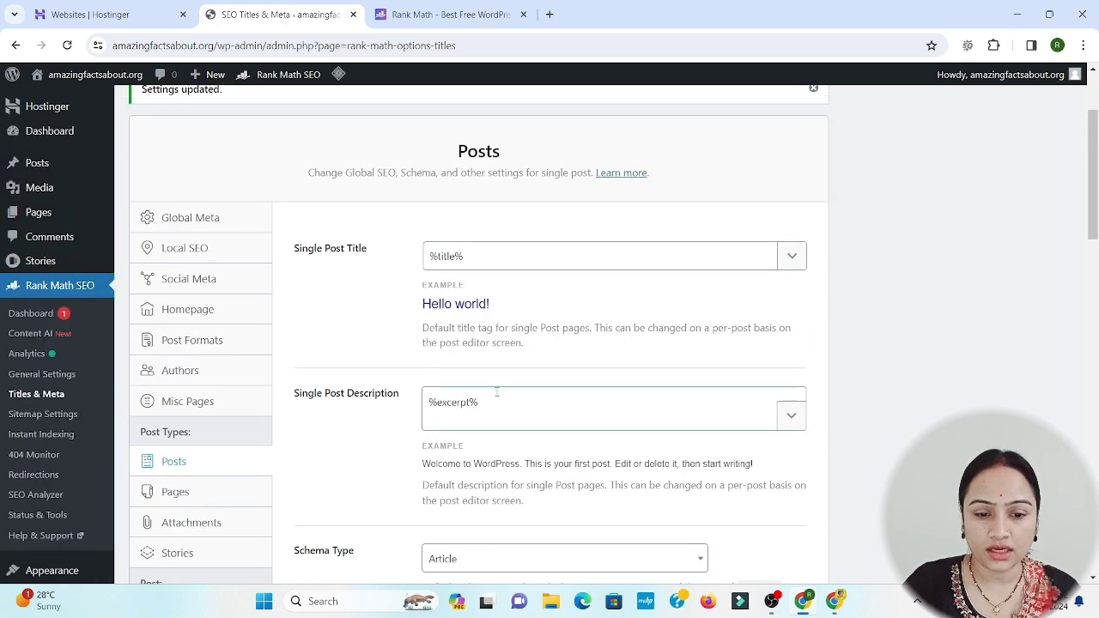
drag(490, 404, 386, 427)
scroll(386, 429, down, 3)
scroll(386, 434, up, 2)
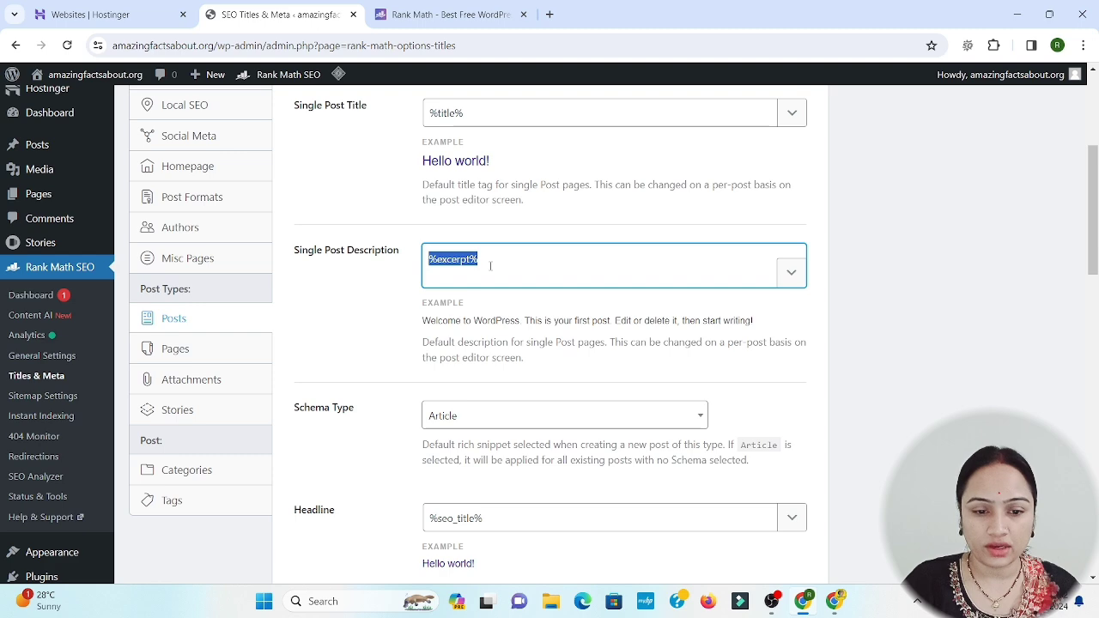
scroll(493, 287, down, 3)
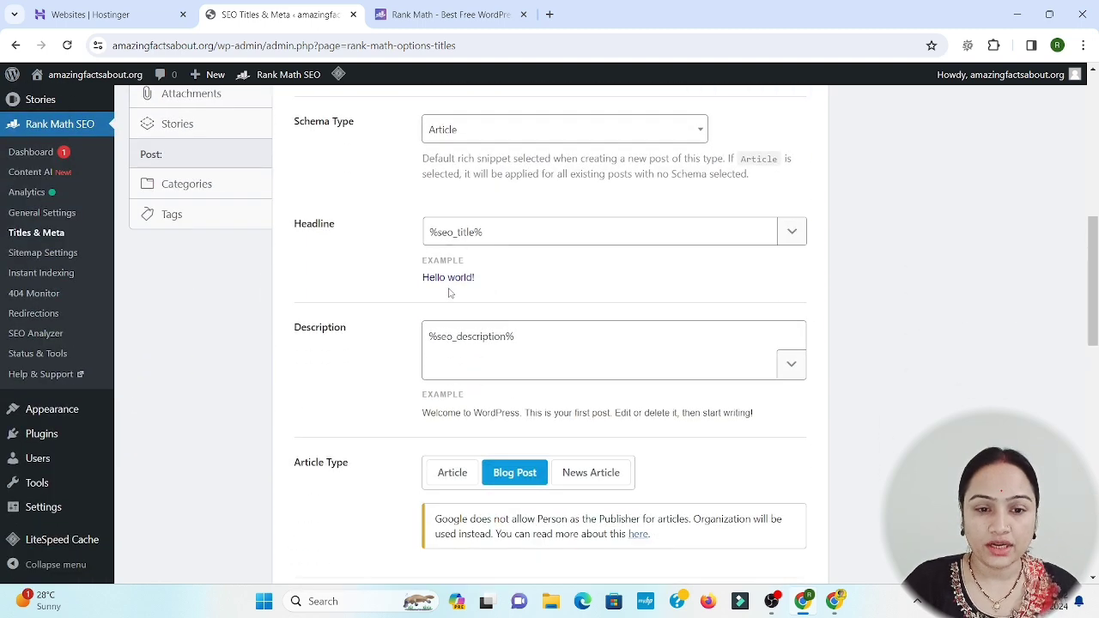
scroll(475, 271, down, 4)
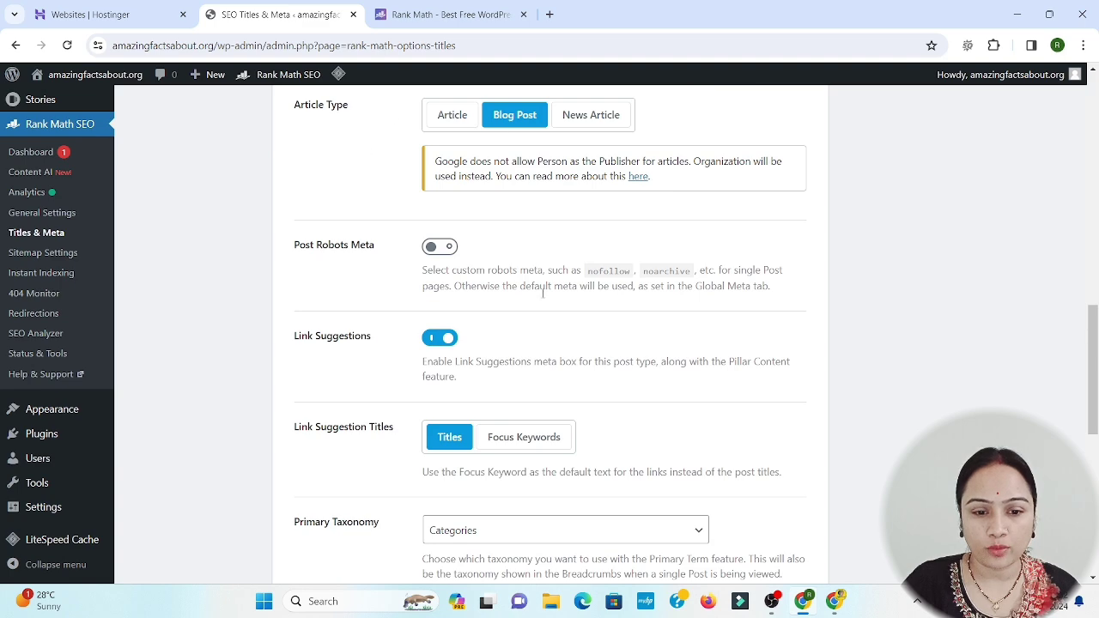
scroll(549, 355, down, 6)
click(750, 495)
- Open the Pages settings, review the single page title, description and schema options, keep them as they are, and save the changes
scroll(344, 404, down, 3)
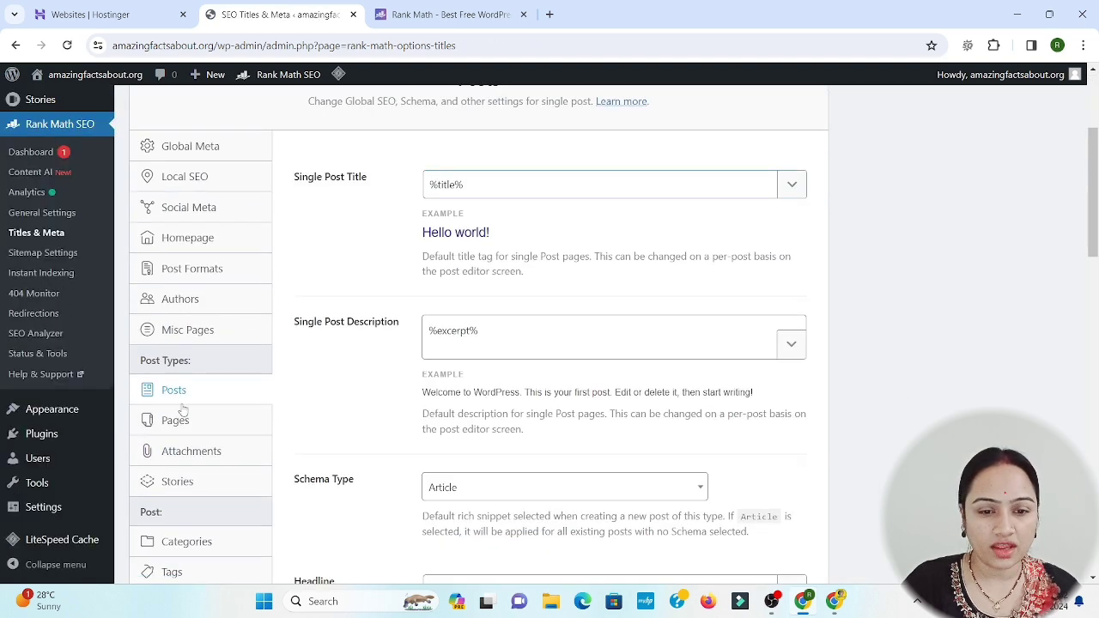
click(177, 419)
drag(476, 182, 403, 233)
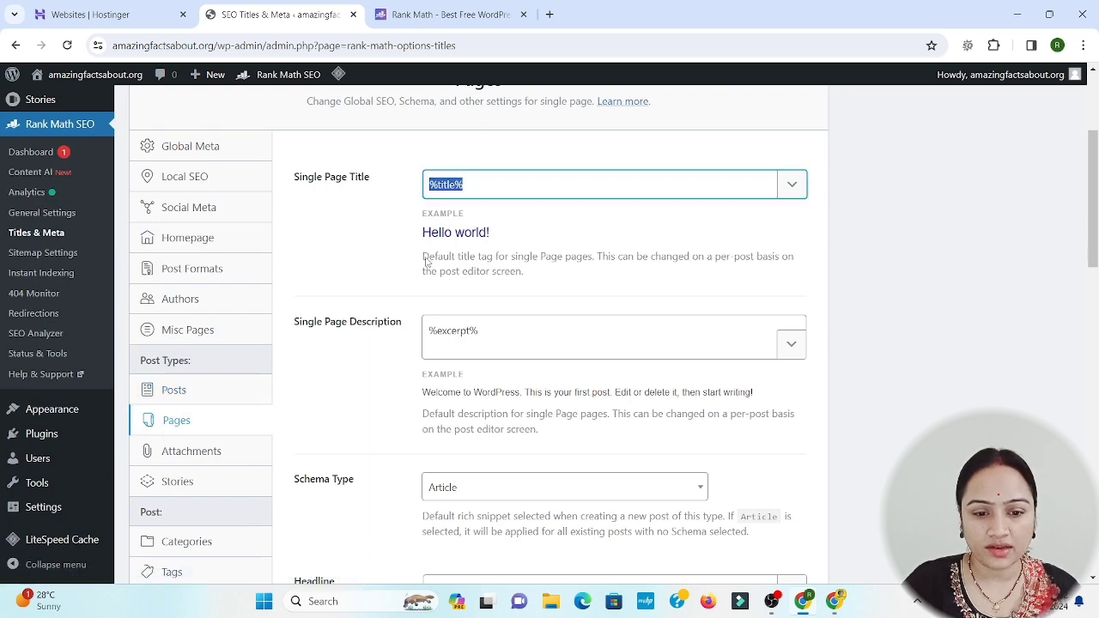
drag(494, 340, 364, 338)
scroll(495, 344, down, 3)
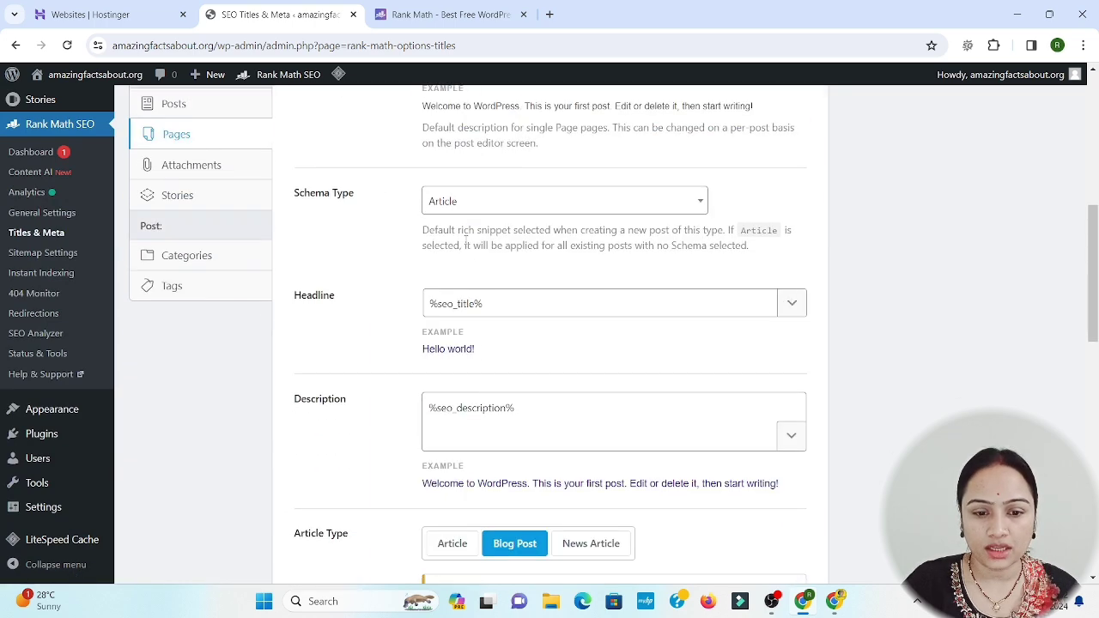
scroll(603, 466, down, 10)
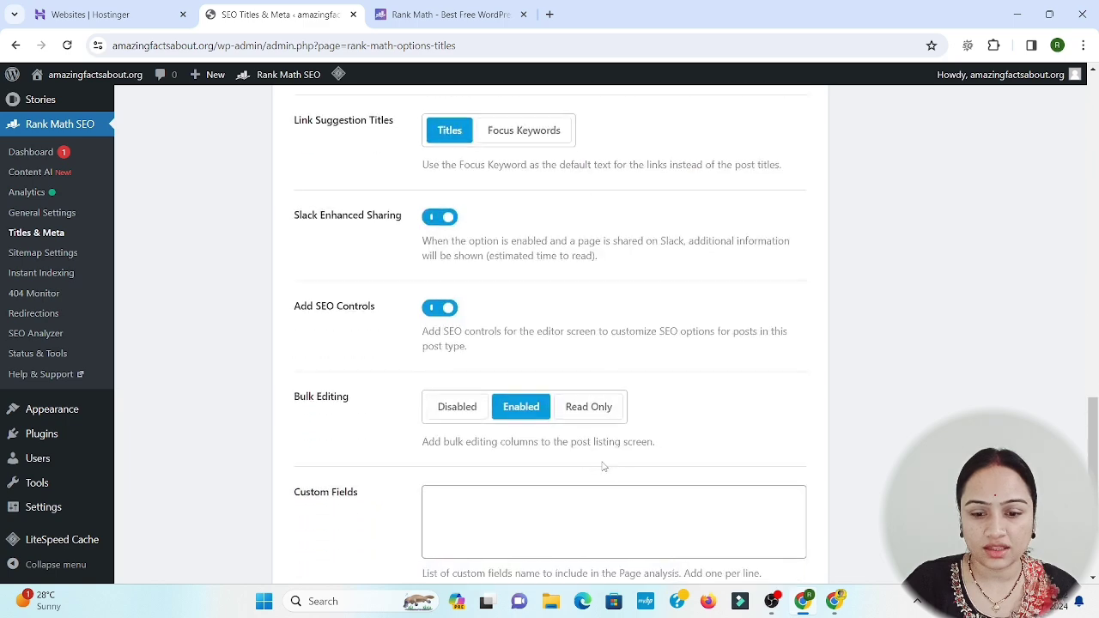
click(748, 495)
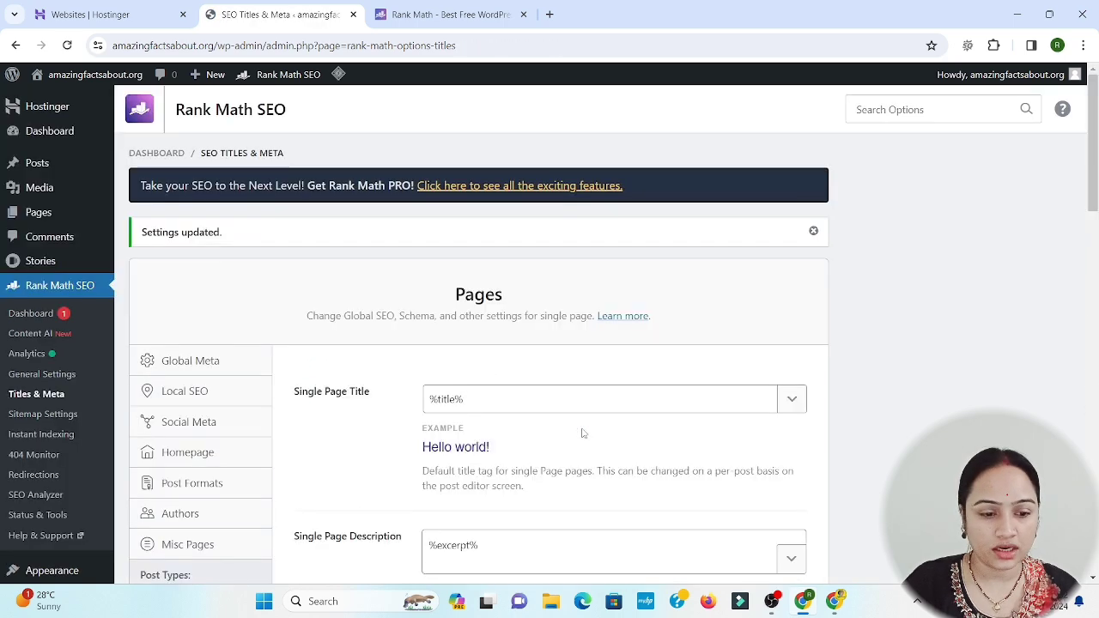
- Check the Attachments settings under Post Types
scroll(582, 434, down, 3)
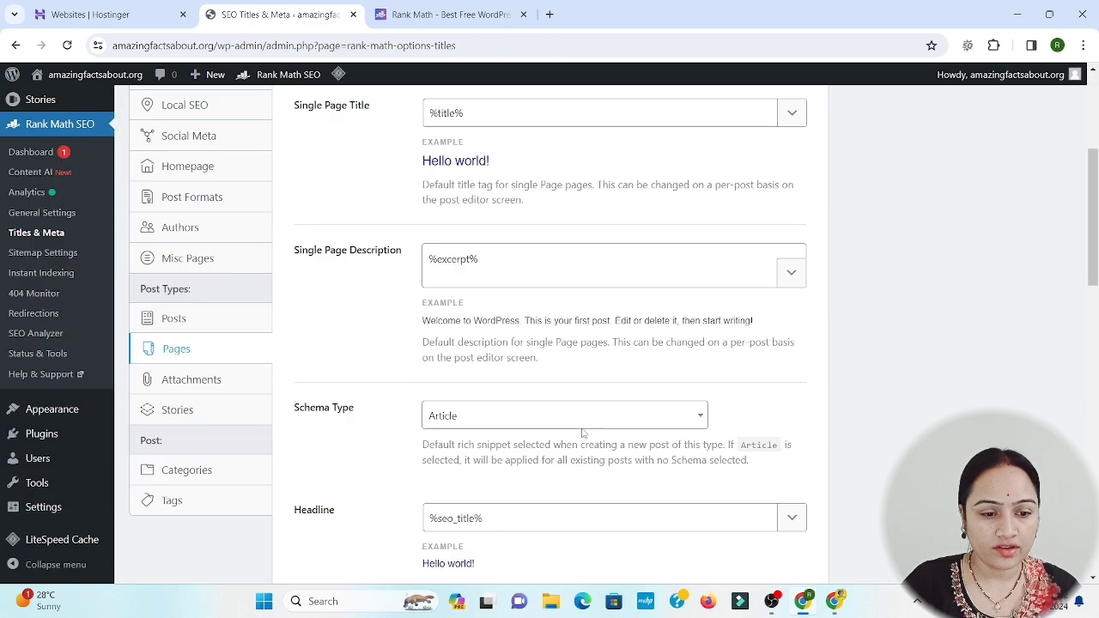
click(207, 388)
scroll(355, 351, down, 3)
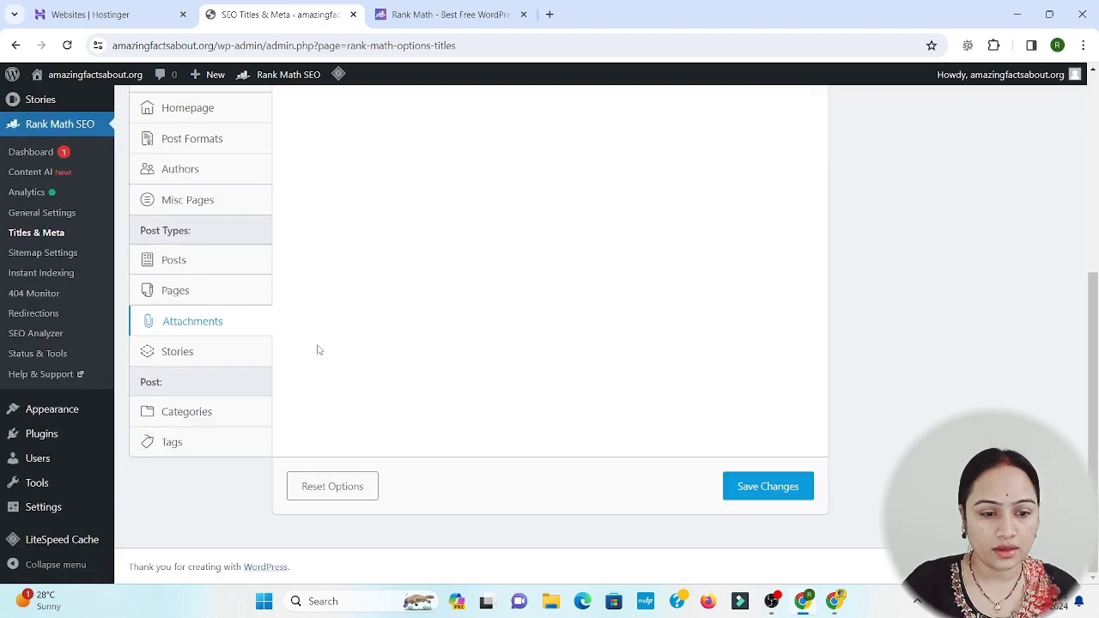
- Open the Stories settings, review the title, archive, schema and article type options, keep them as they are, and save the changes
click(205, 360)
scroll(496, 339, up, 2)
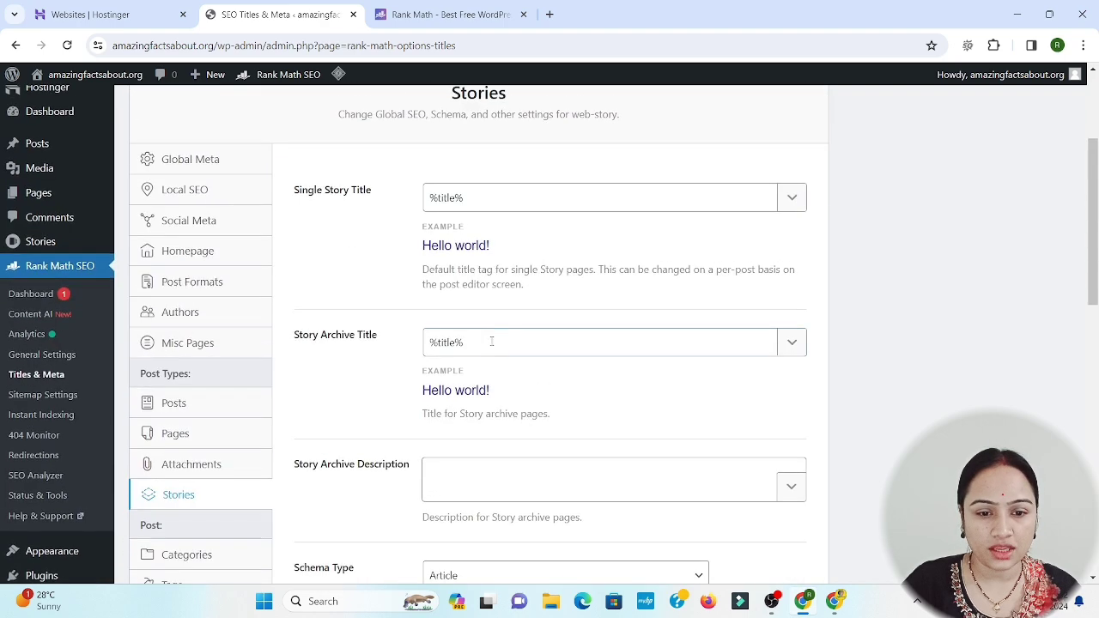
drag(484, 199, 400, 215)
drag(481, 343, 388, 345)
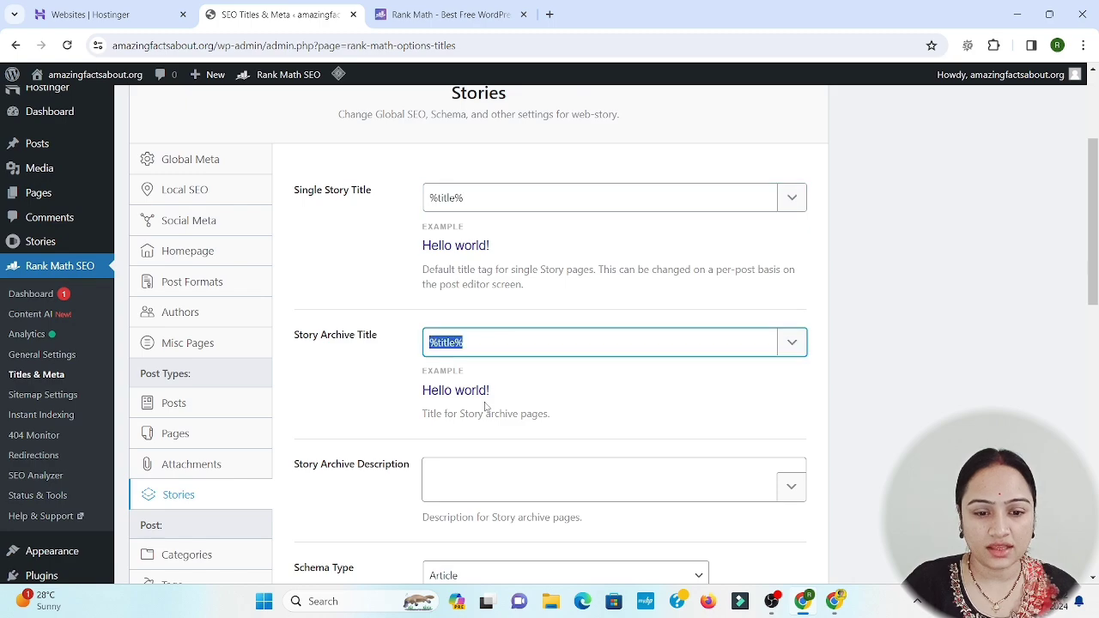
scroll(486, 409, down, 5)
scroll(485, 409, down, 2)
scroll(485, 408, up, 7)
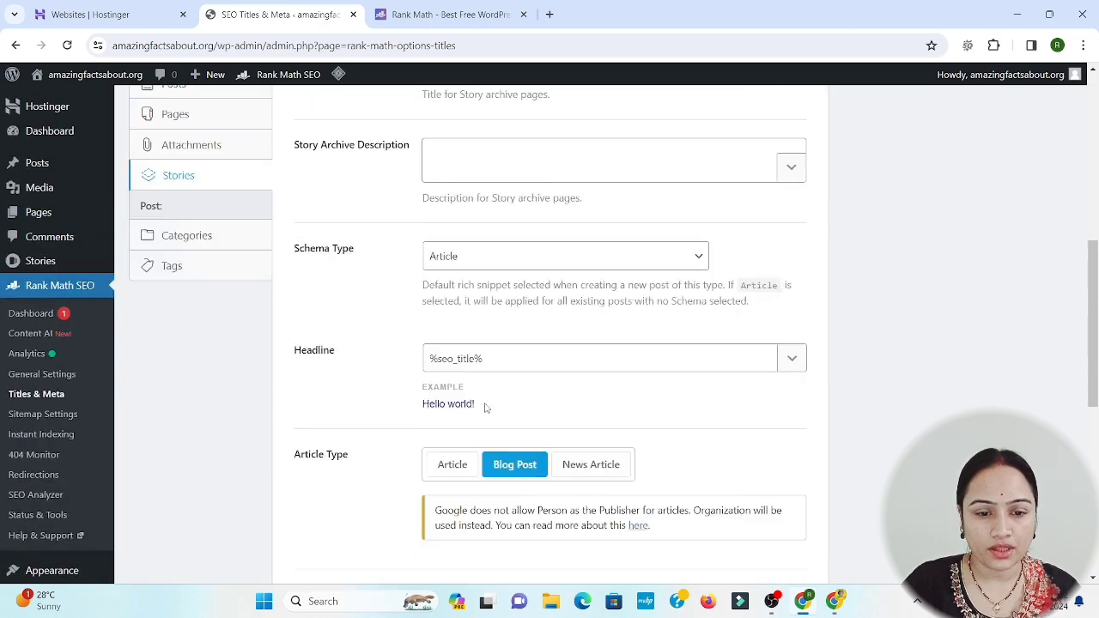
scroll(485, 409, down, 5)
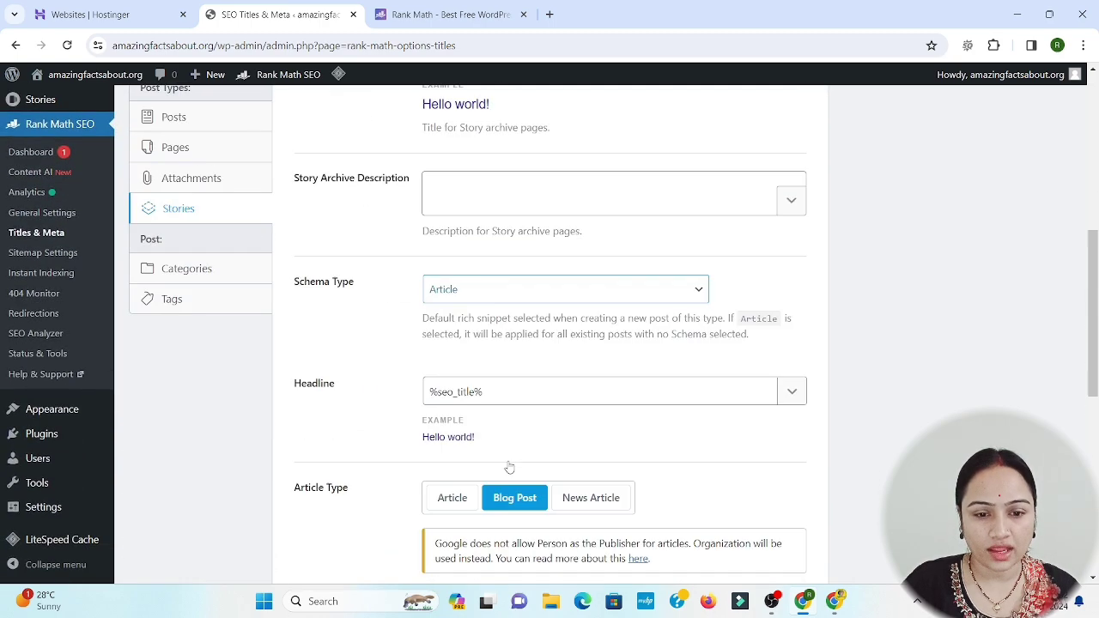
scroll(509, 465, down, 1)
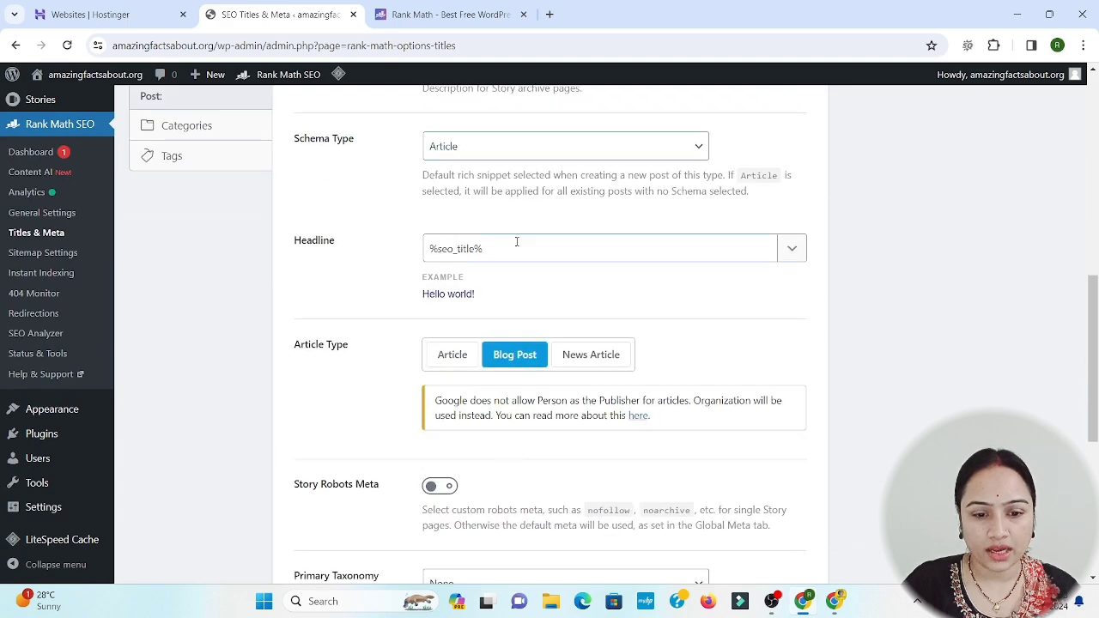
scroll(518, 277, down, 5)
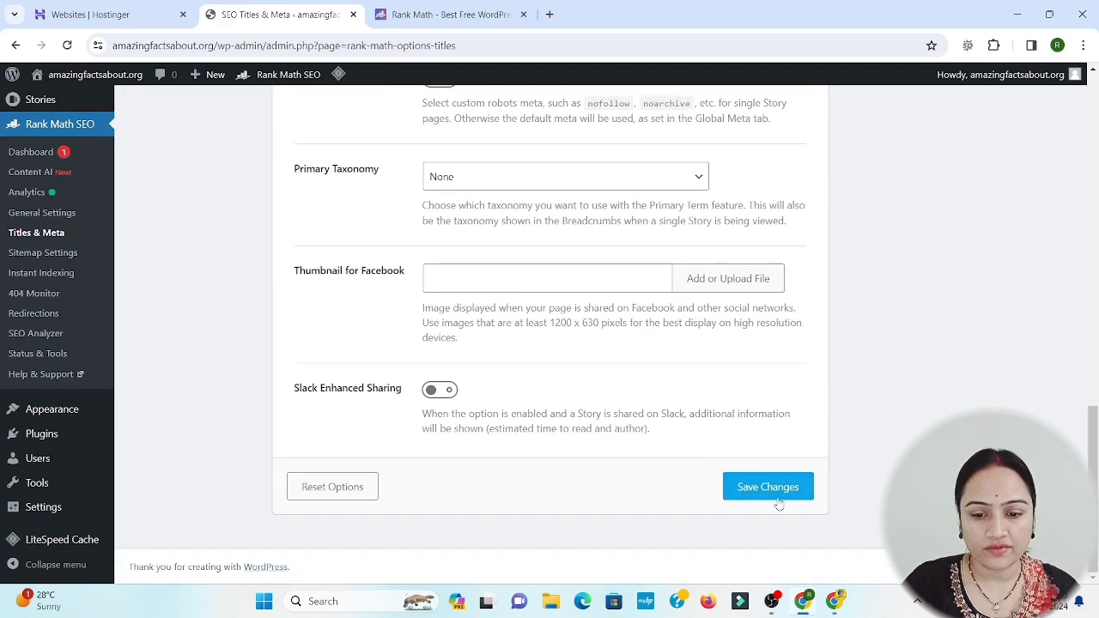
click(768, 492)
scroll(336, 410, down, 4)
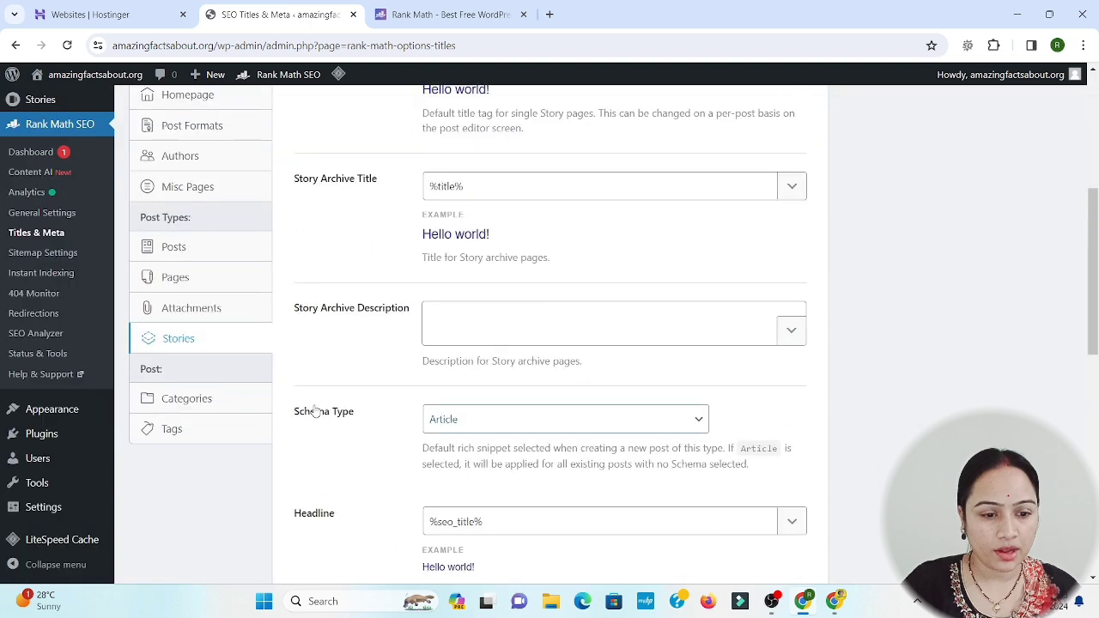
- Open the Categories settings, review the archive title, description, robots meta and SEO control options, keep them as they are, and save the changes
click(184, 396)
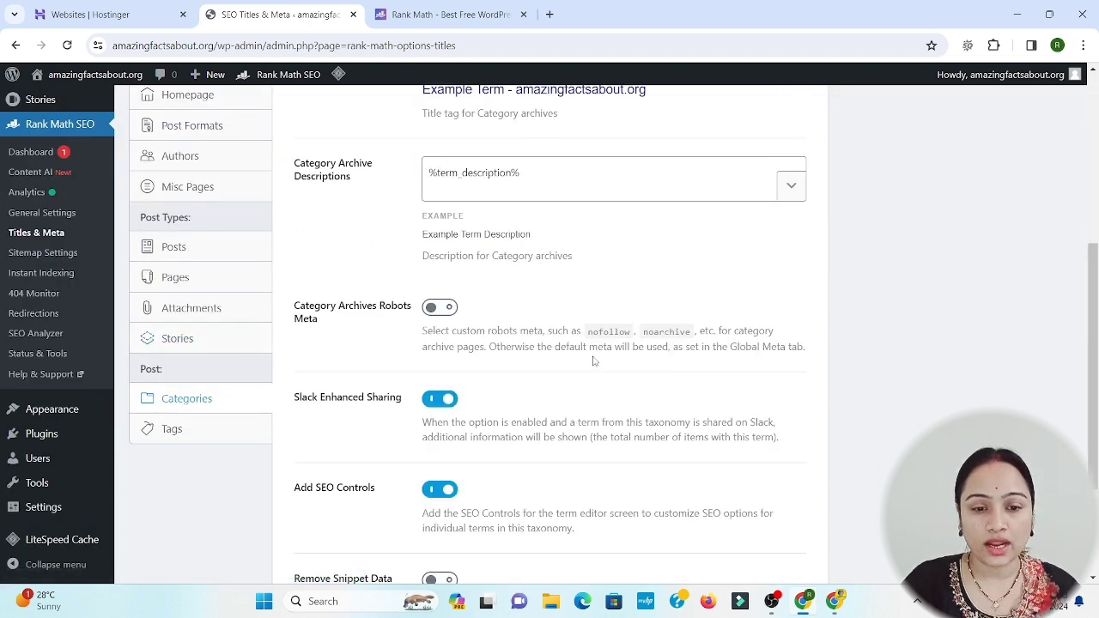
scroll(593, 356, up, 3)
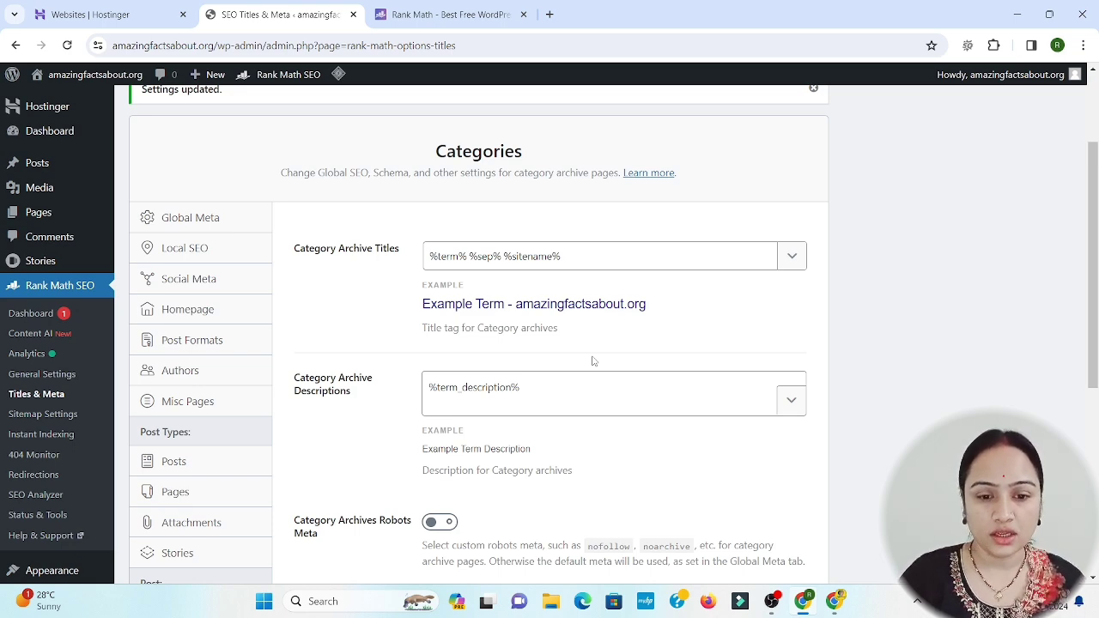
scroll(532, 385, down, 5)
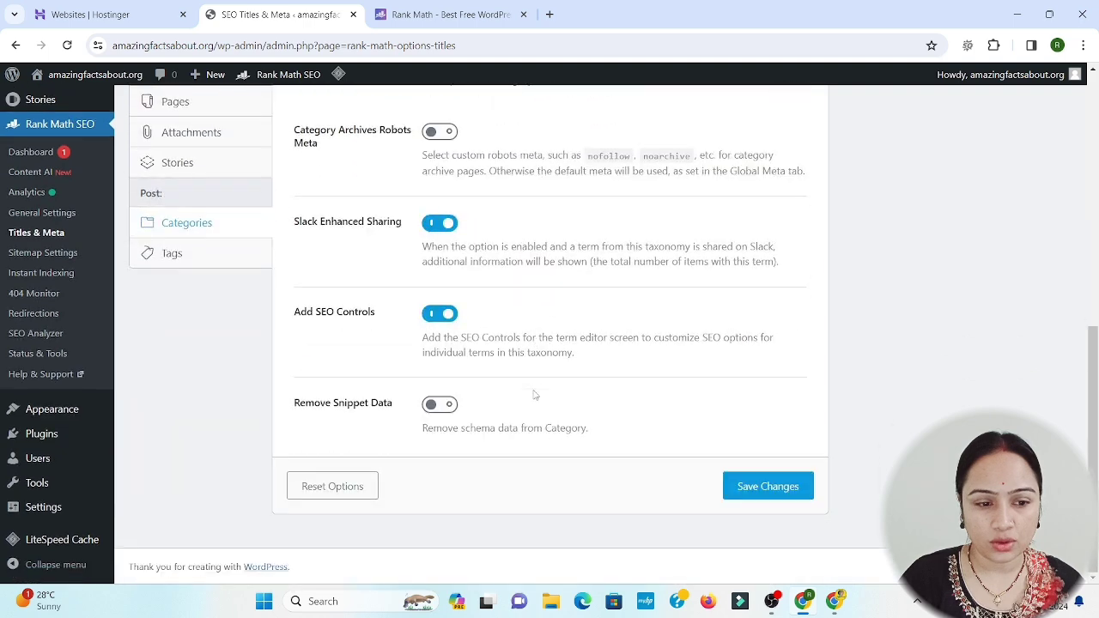
scroll(504, 353, up, 3)
scroll(504, 354, up, 1)
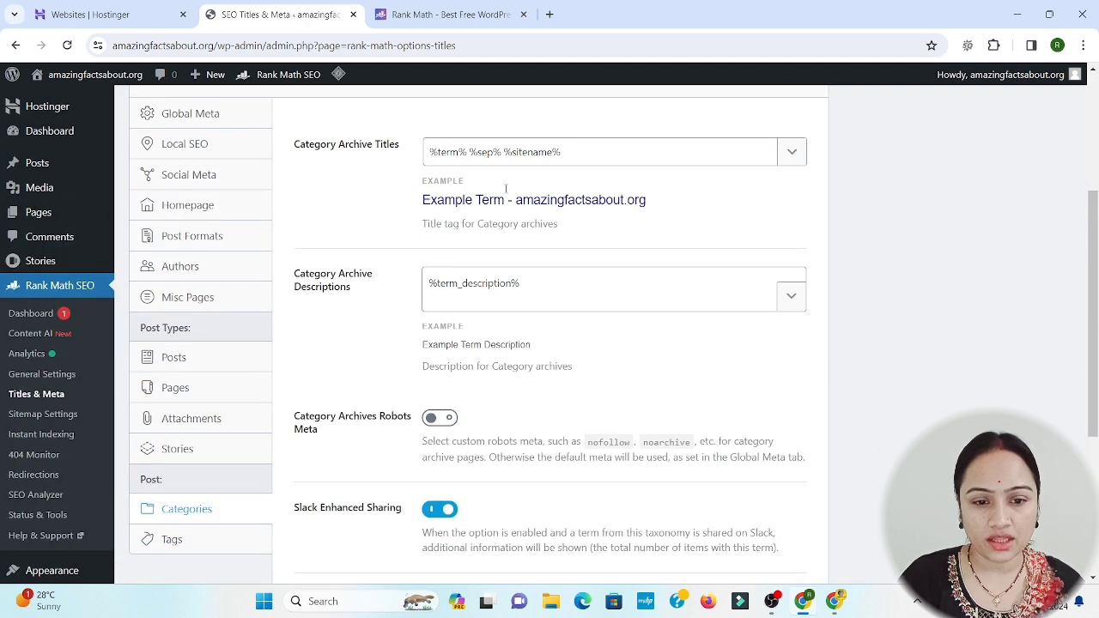
drag(442, 152, 626, 150)
click(626, 149)
scroll(579, 435, down, 5)
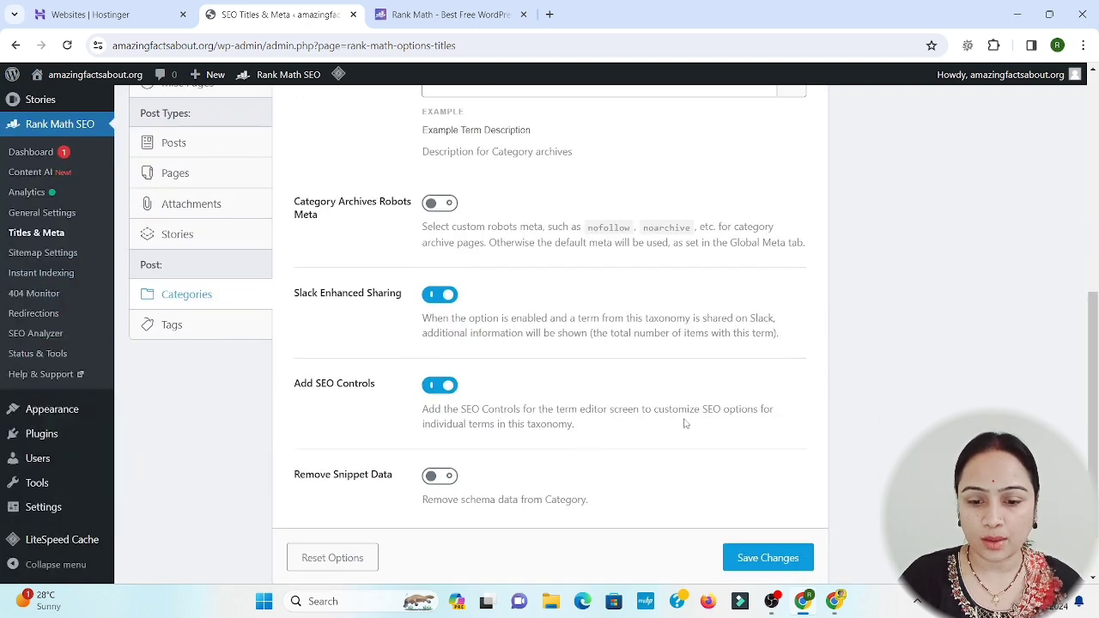
click(763, 558)
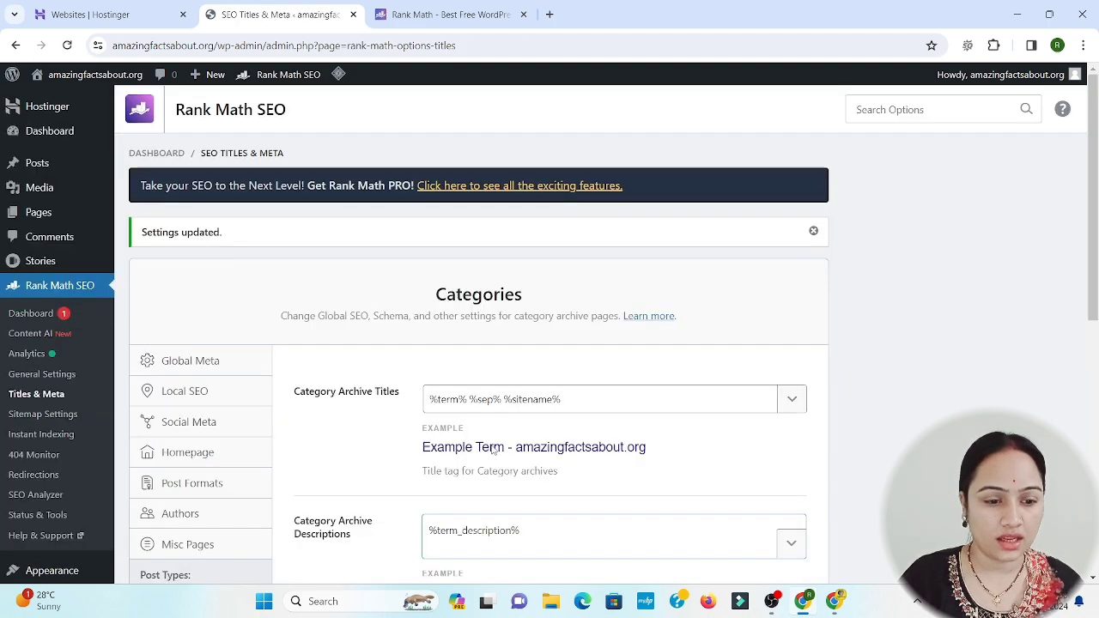
- Open the Tags settings, try Index for the tag archives robots meta, choose No Index again, and save the changes
click(170, 358)
scroll(535, 412, up, 3)
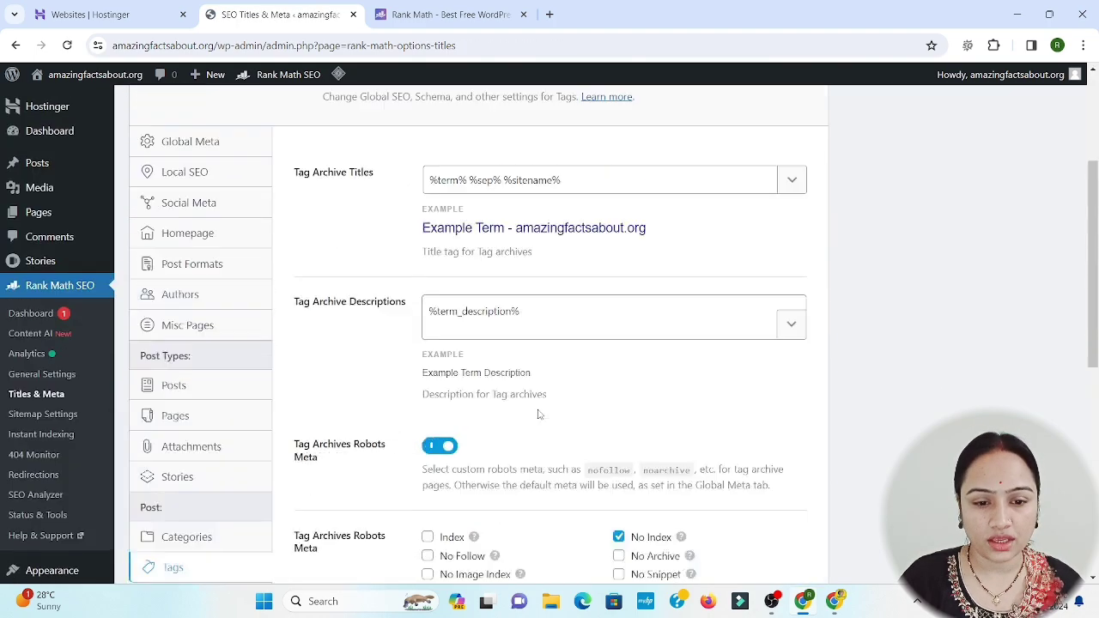
scroll(586, 464, down, 3)
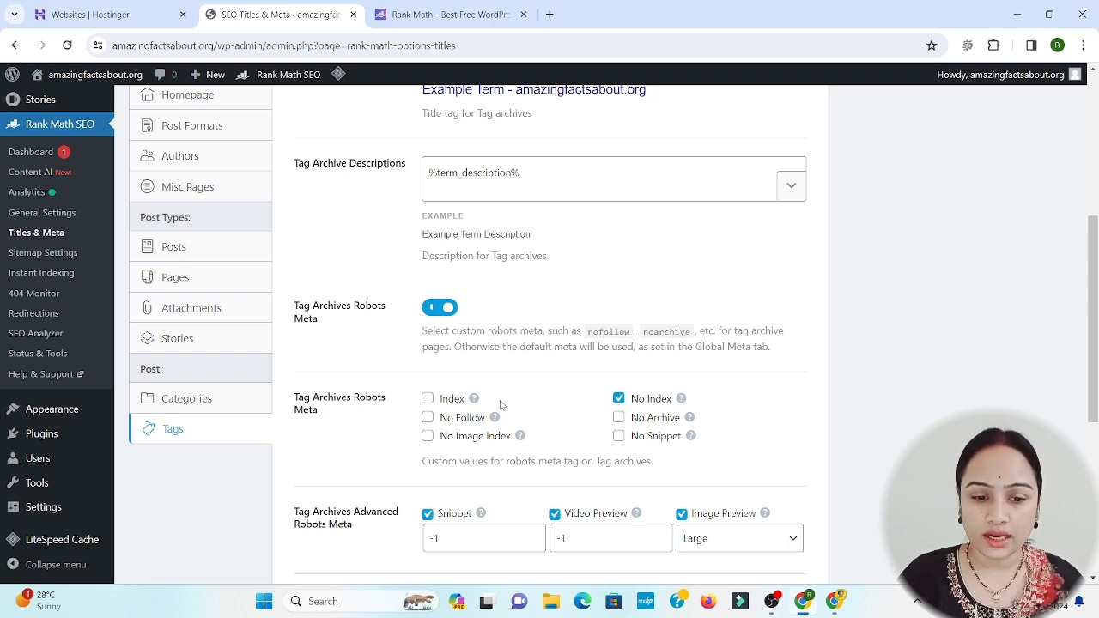
click(428, 399)
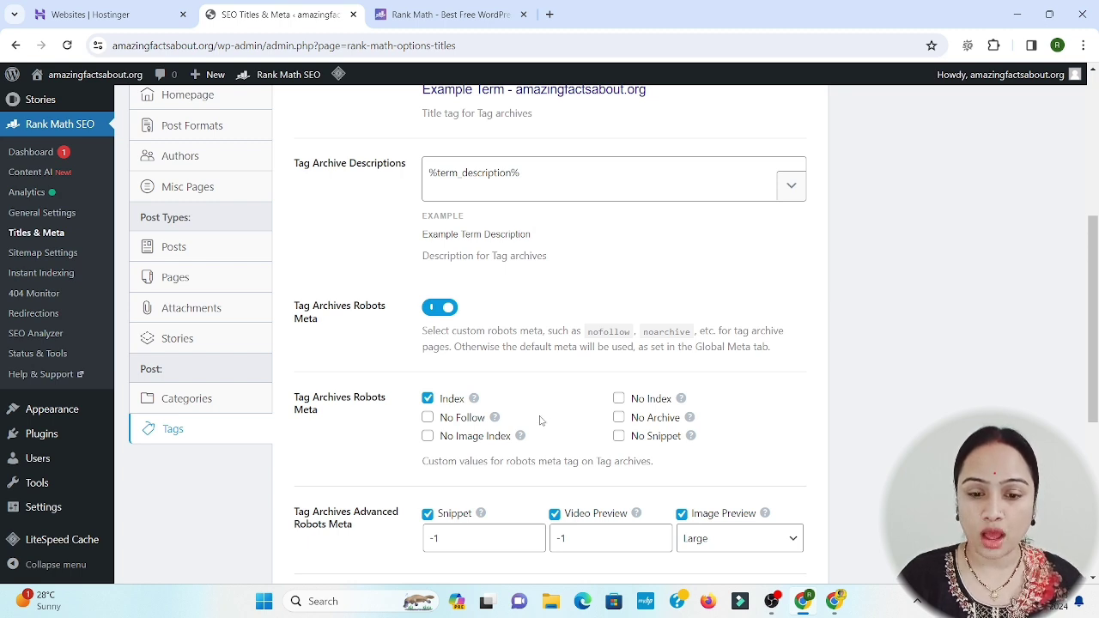
click(618, 398)
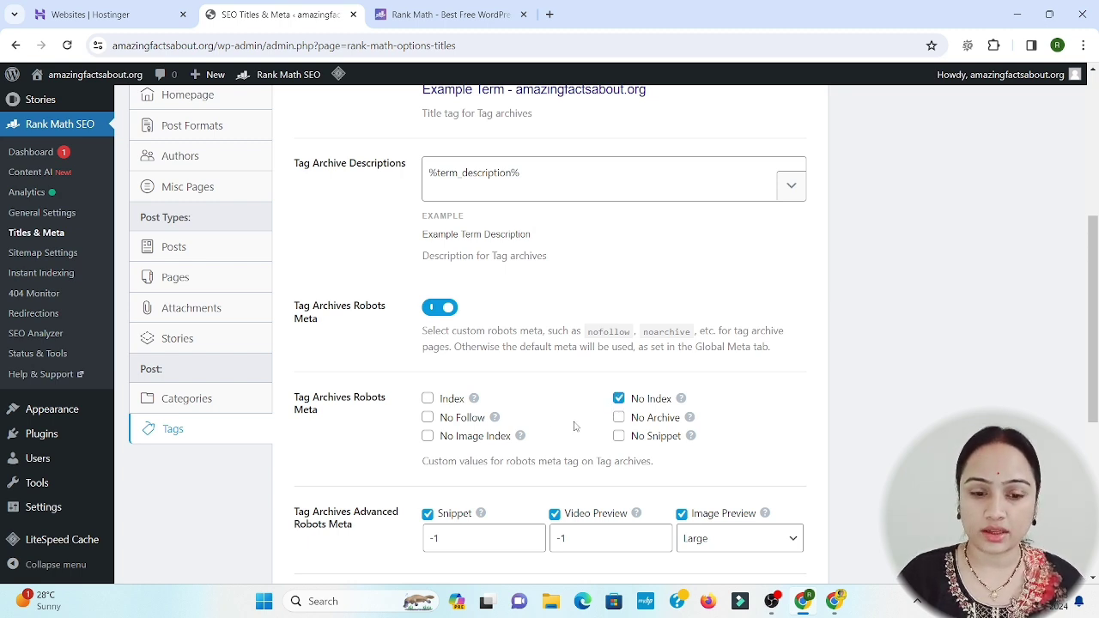
click(428, 400)
click(619, 398)
scroll(685, 478, down, 4)
scroll(686, 478, down, 1)
click(775, 484)
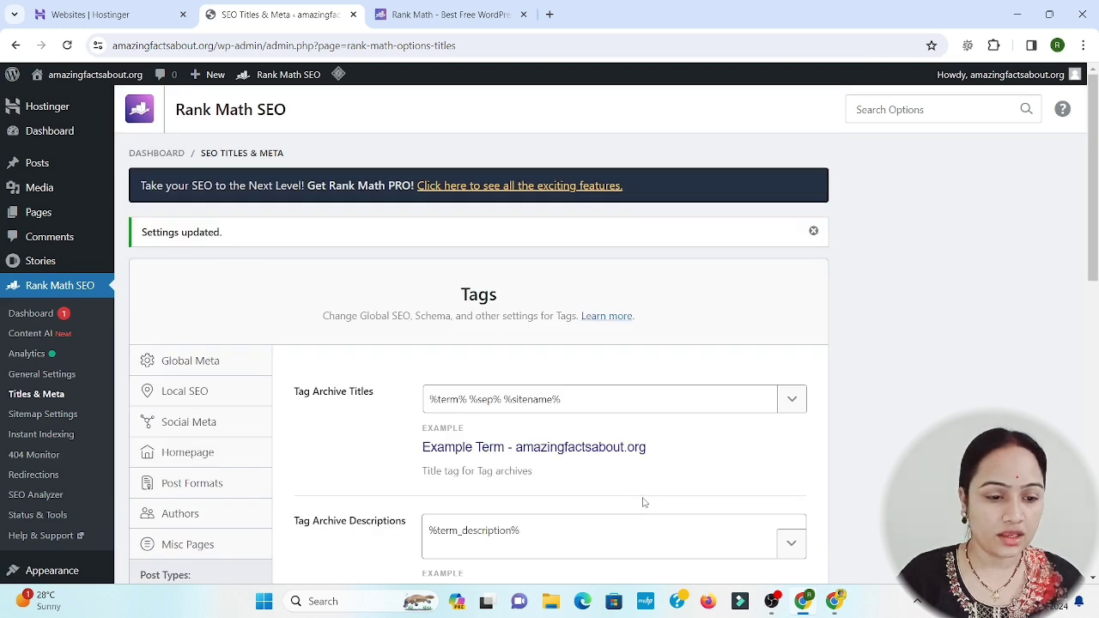
- Open the general Sitemap Settings, keep Links Per Sitemap at 200 and the image and exclusion options as they are, and save the changes
scroll(643, 502, down, 4)
click(56, 252)
scroll(568, 432, down, 2)
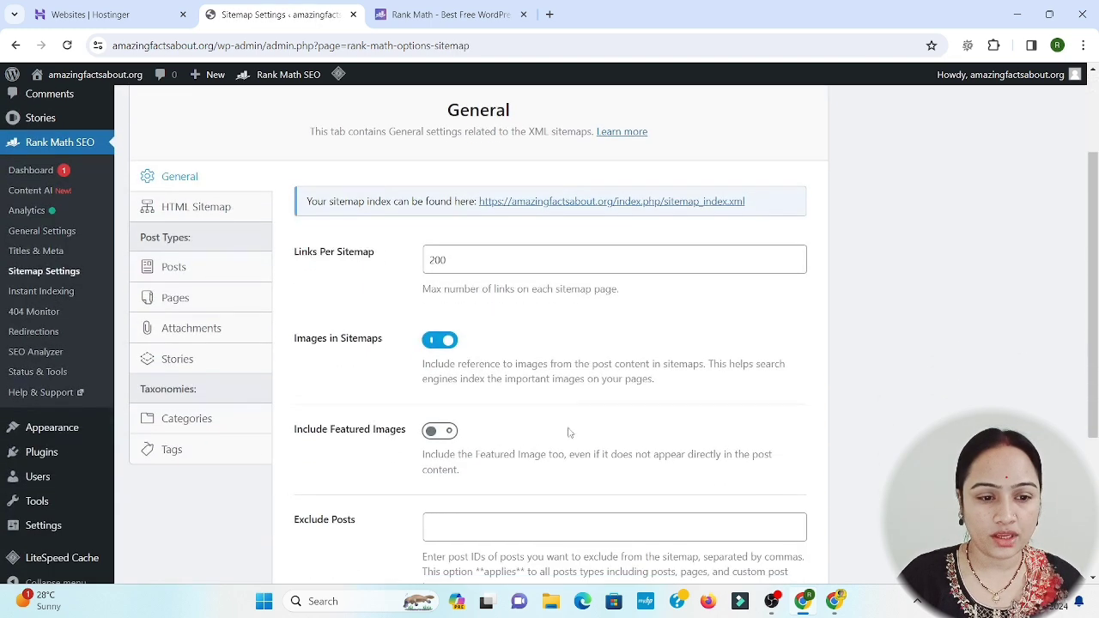
drag(454, 260, 389, 271)
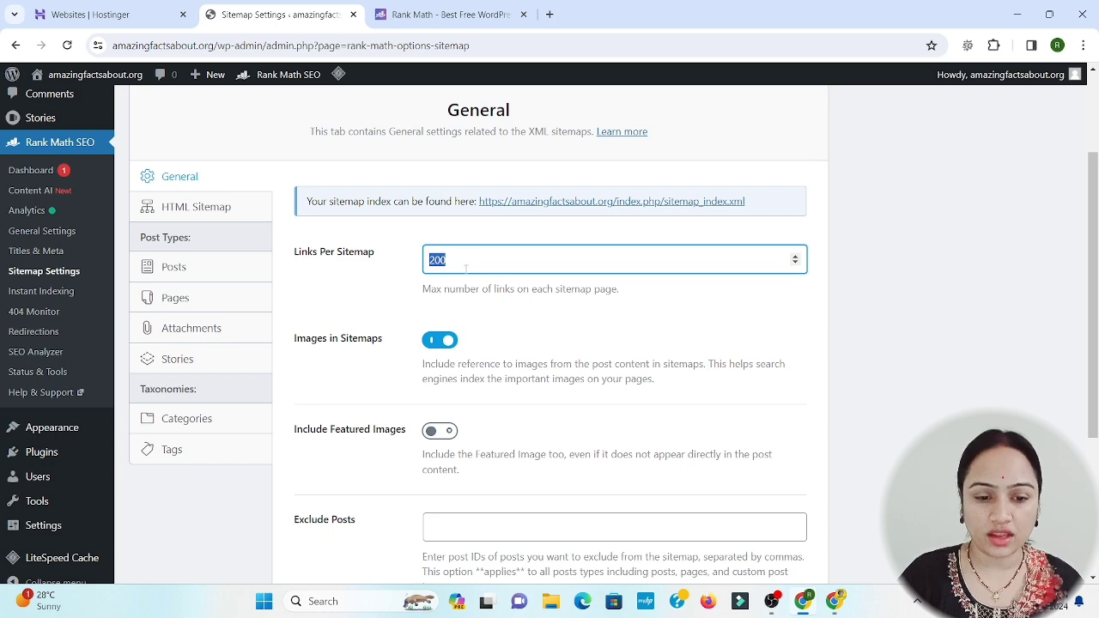
scroll(492, 383, down, 3)
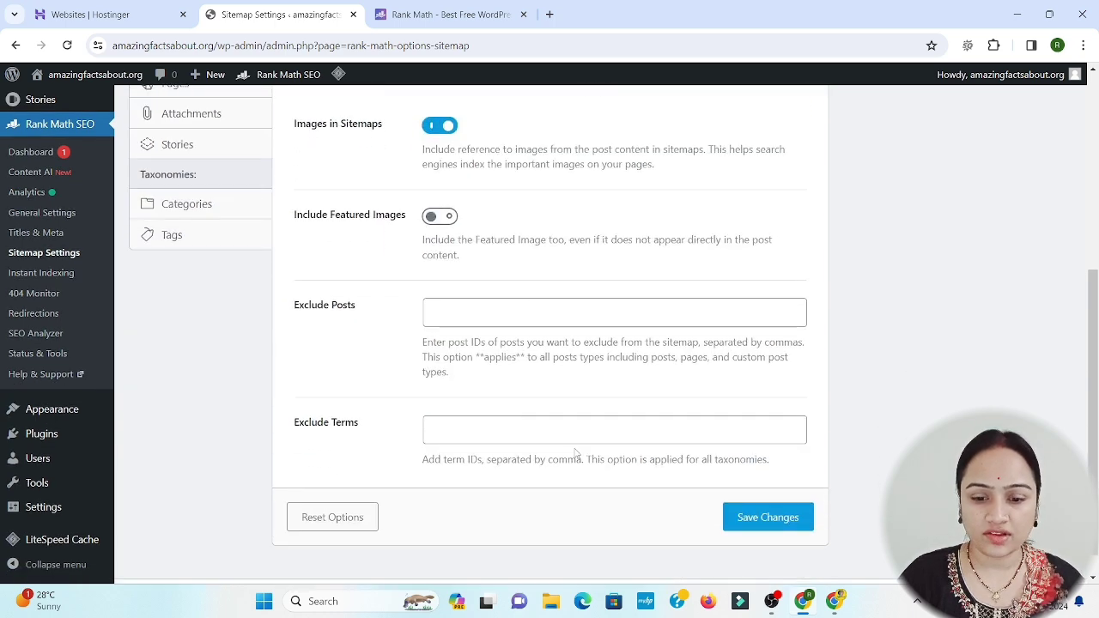
scroll(575, 453, down, 1)
click(732, 486)
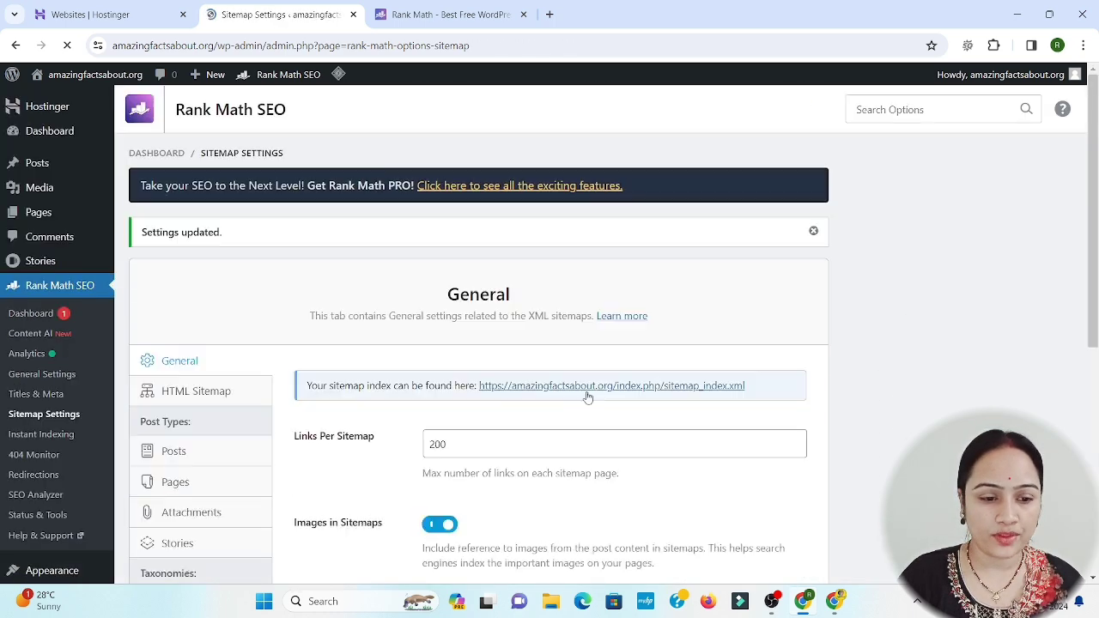
- Disable the HTML sitemap in the Sitemap Settings and save the changes
click(233, 393)
scroll(515, 403, down, 2)
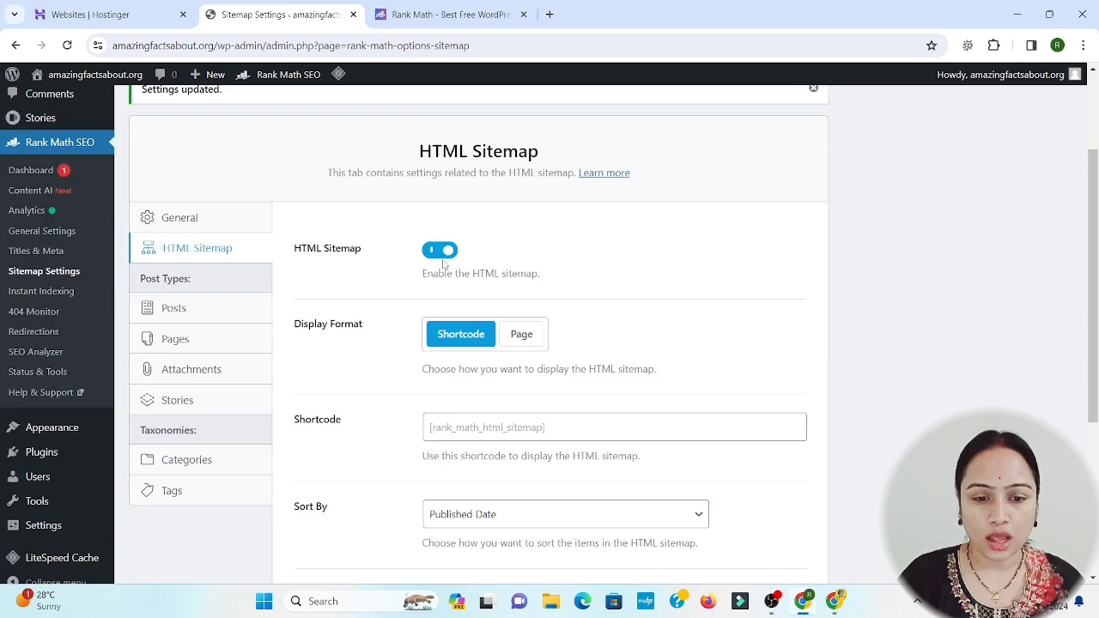
click(438, 254)
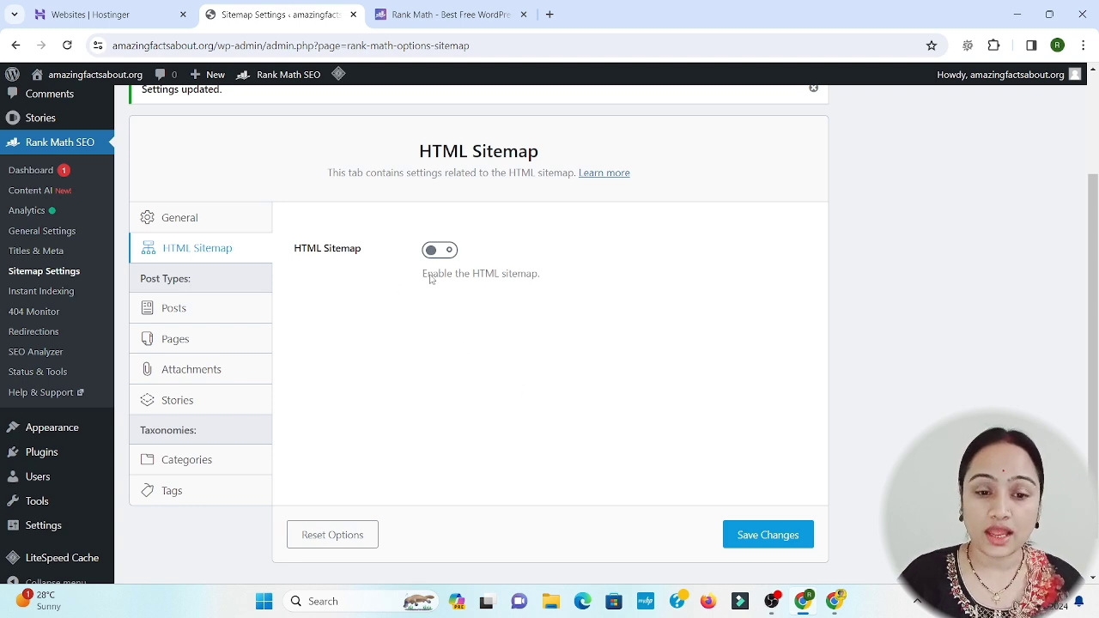
click(448, 250)
click(448, 250)
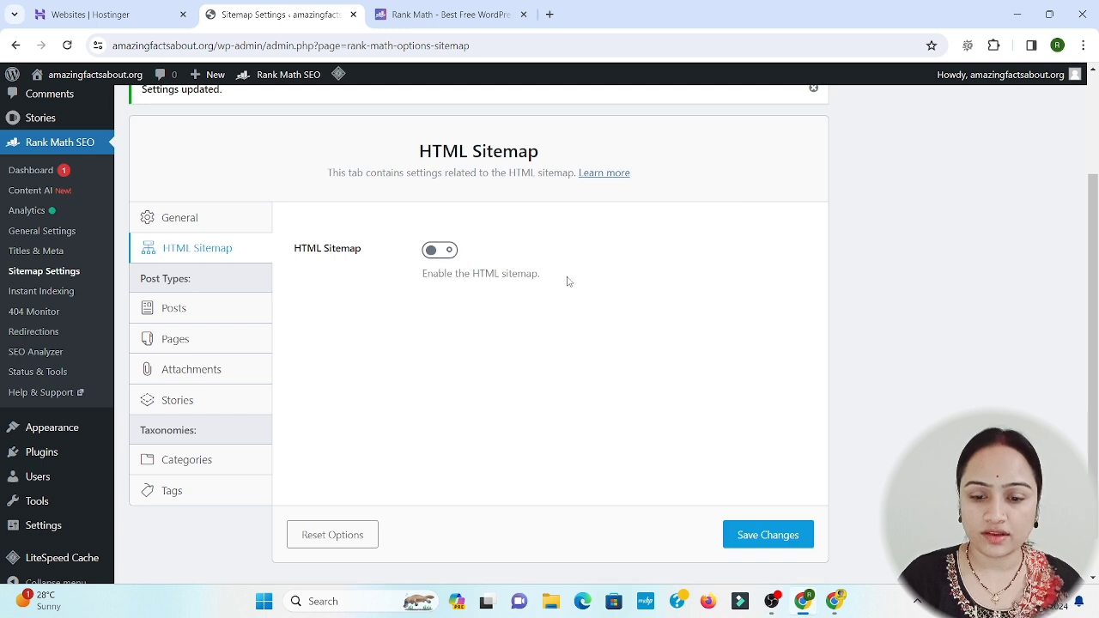
click(773, 535)
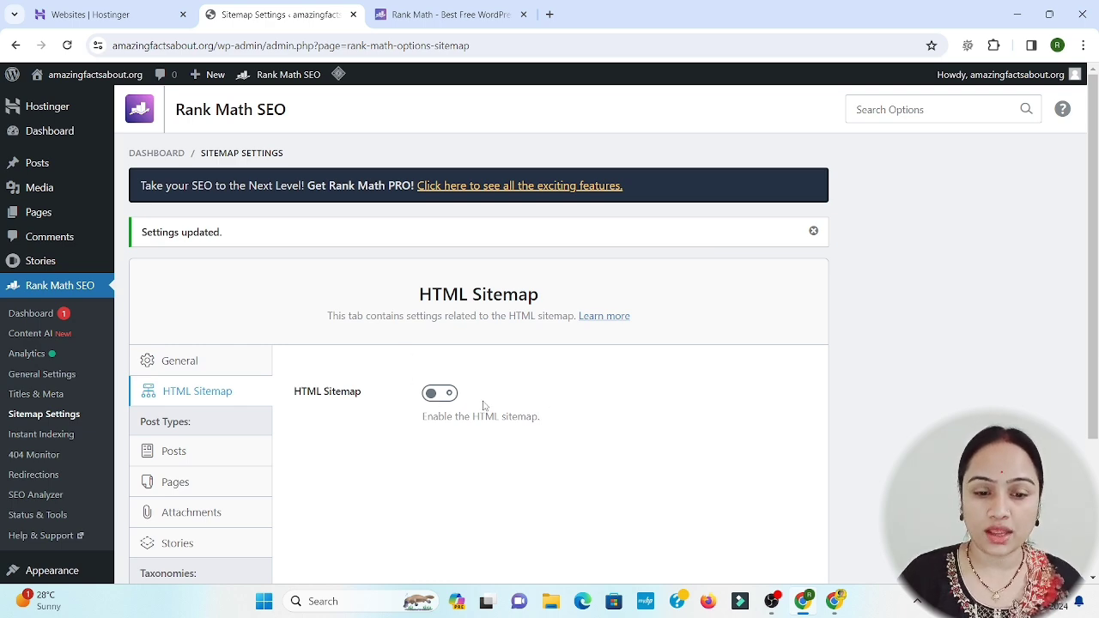
scroll(444, 402, down, 2)
click(765, 486)
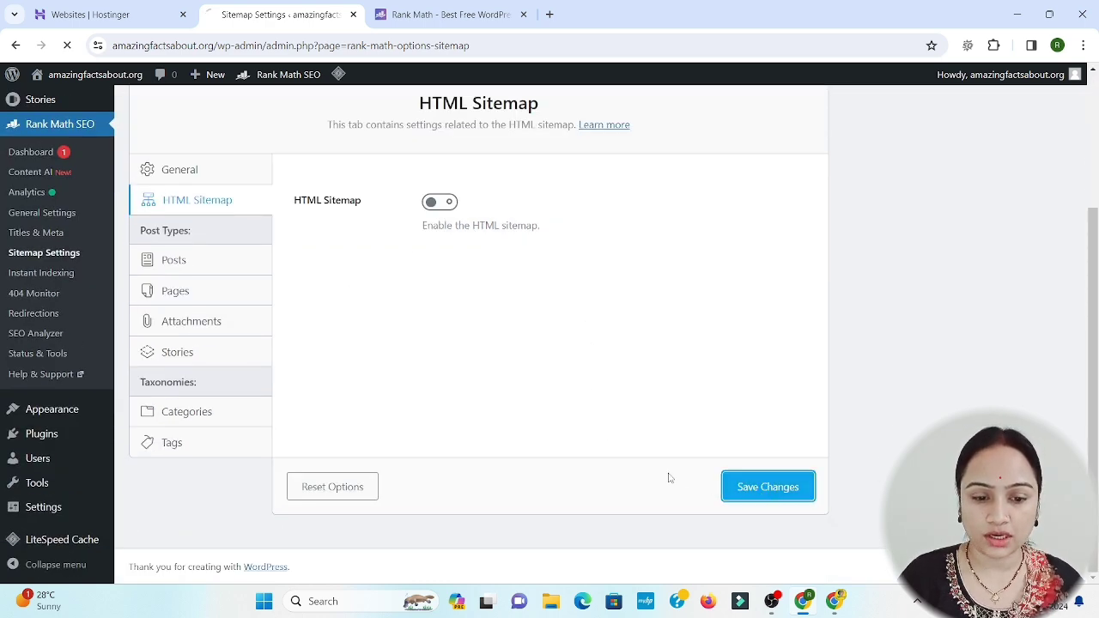
scroll(608, 435, down, 3)
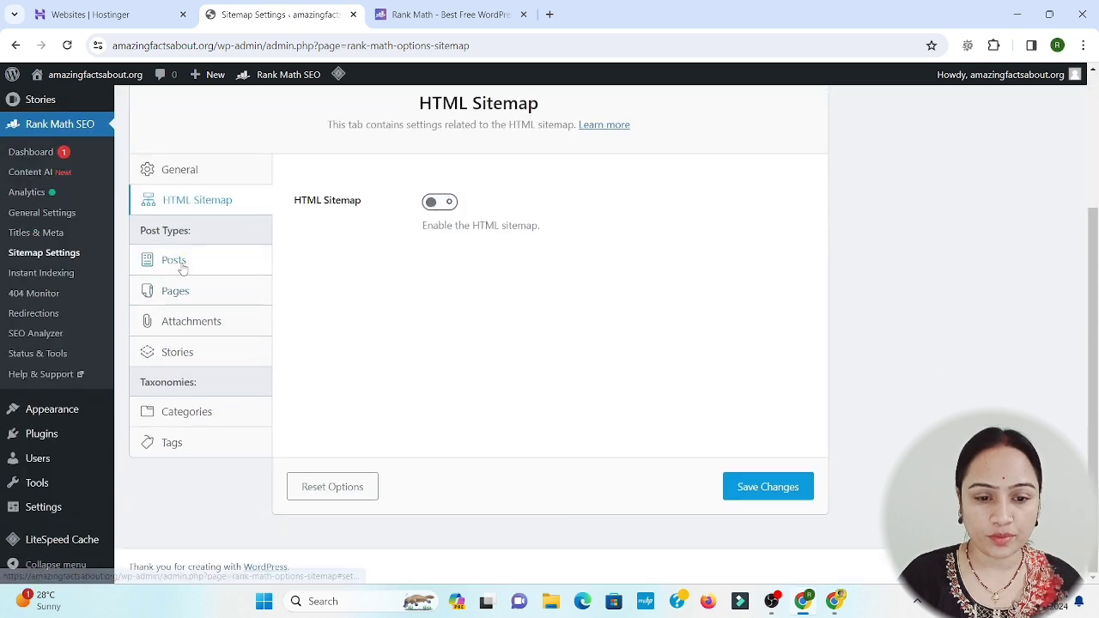
- Review the sitemap settings for Posts, Pages, Attachments, Stories, Categories and Tags, keep them as they are, and save the changes
click(246, 262)
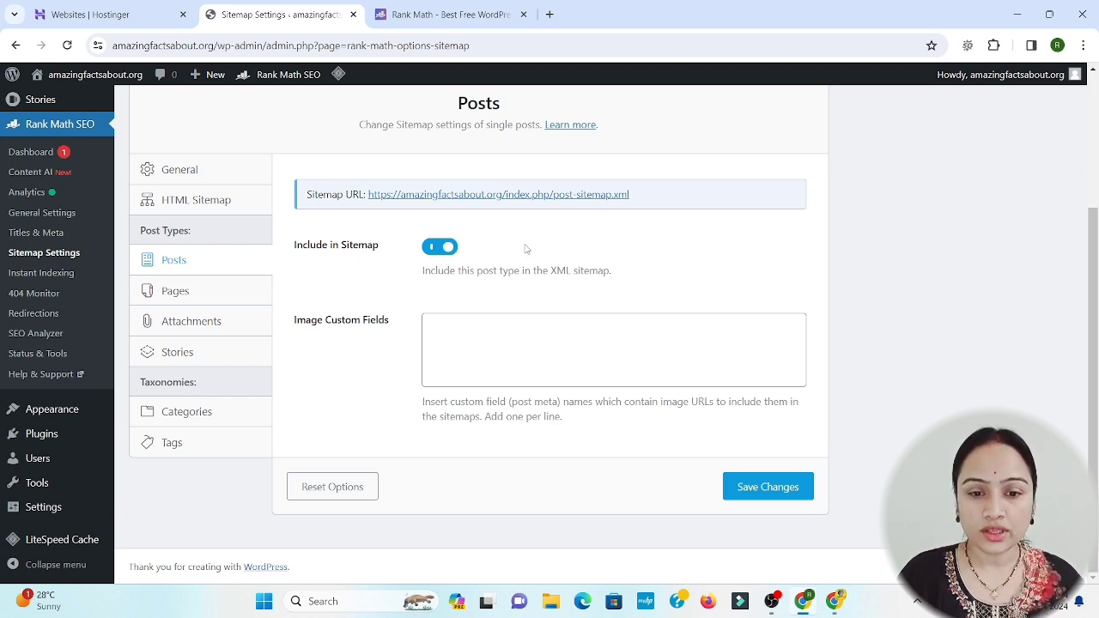
click(232, 295)
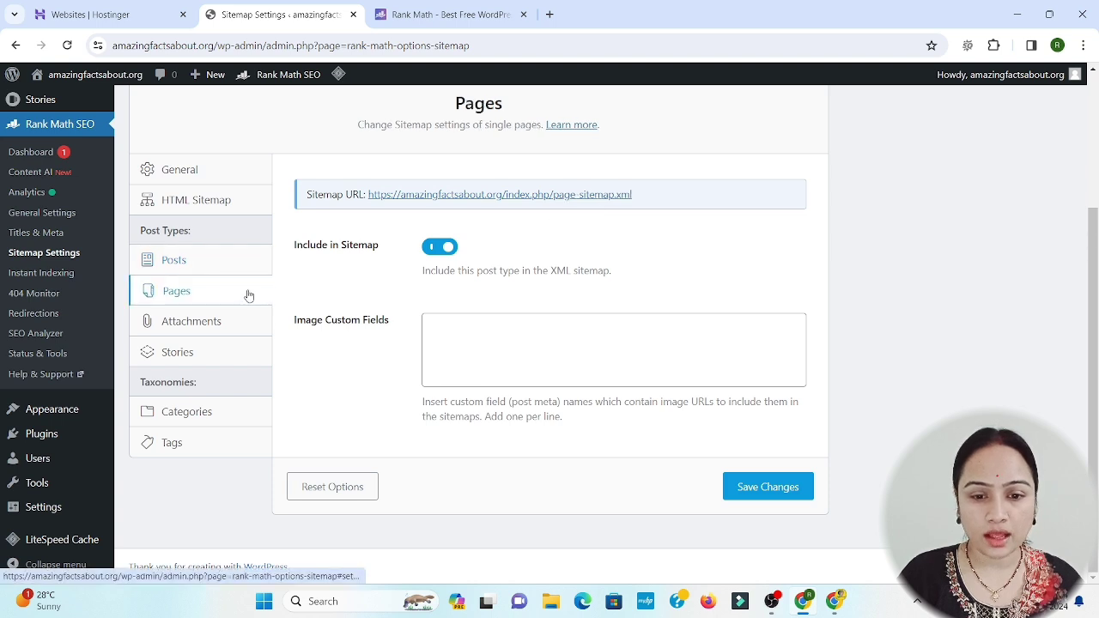
click(181, 321)
click(180, 354)
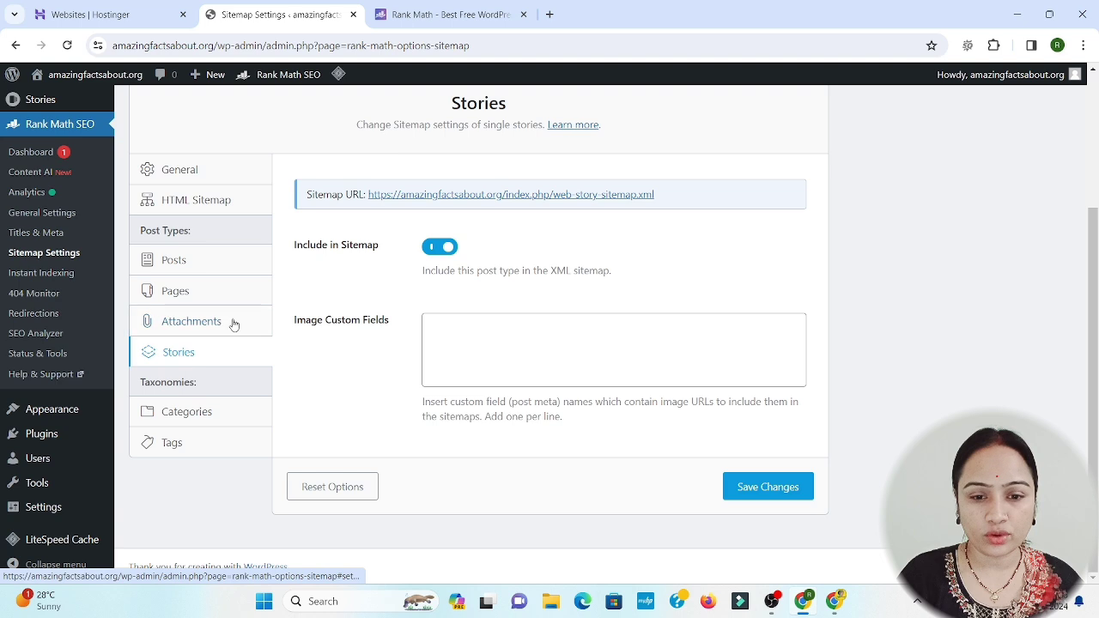
click(206, 419)
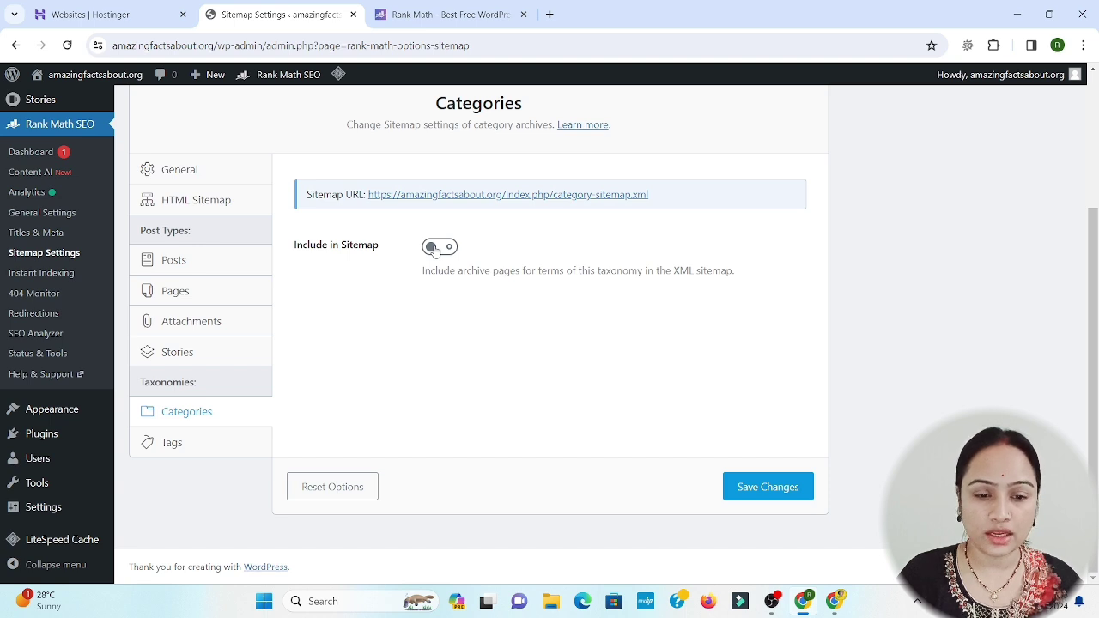
click(174, 448)
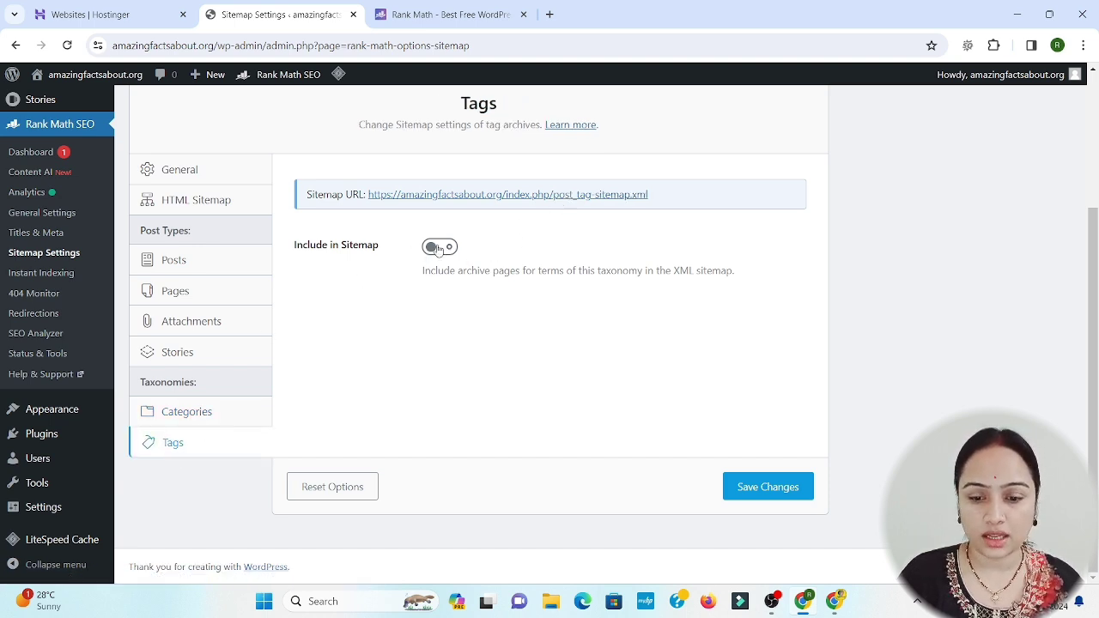
click(773, 487)
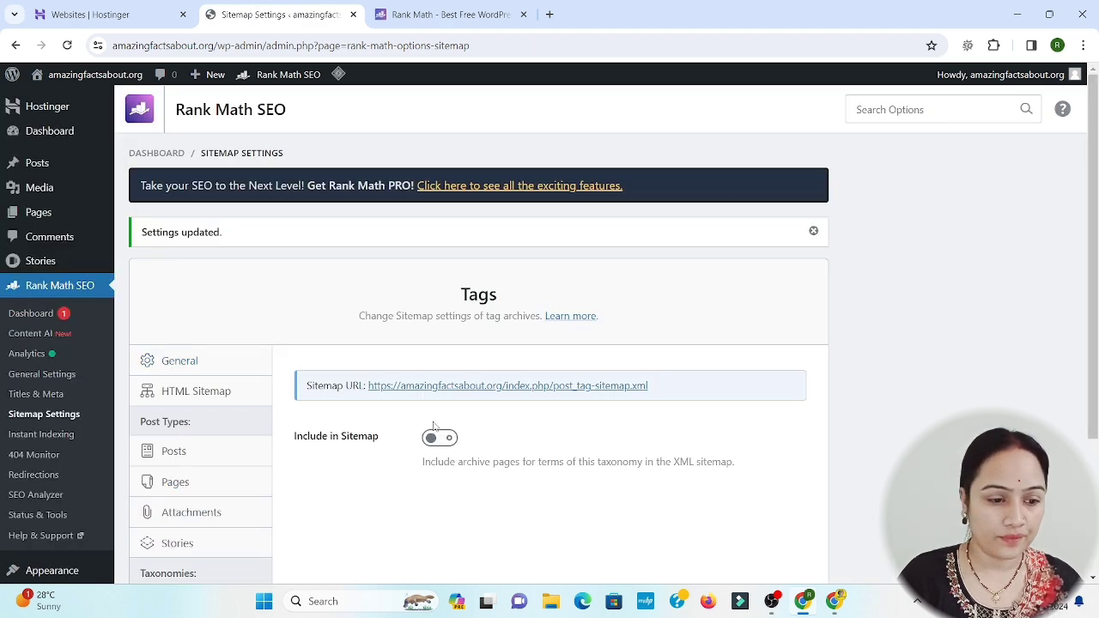
- Recheck the Tags sitemap settings, leave Include in Sitemap turned off, and save them once more
scroll(68, 445, down, 1)
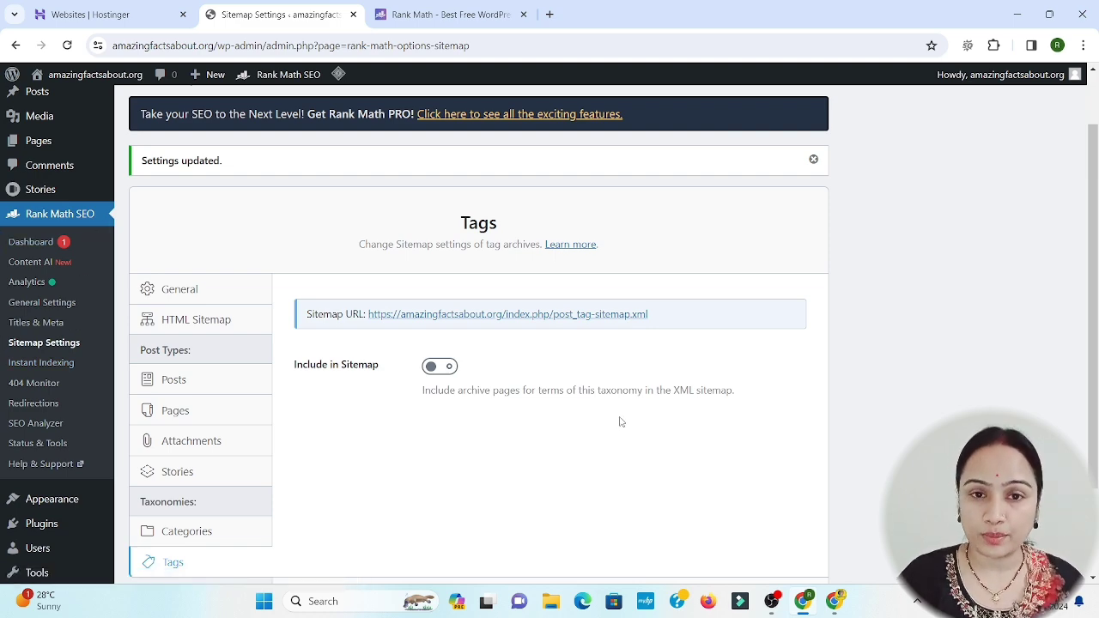
scroll(552, 442, up, 1)
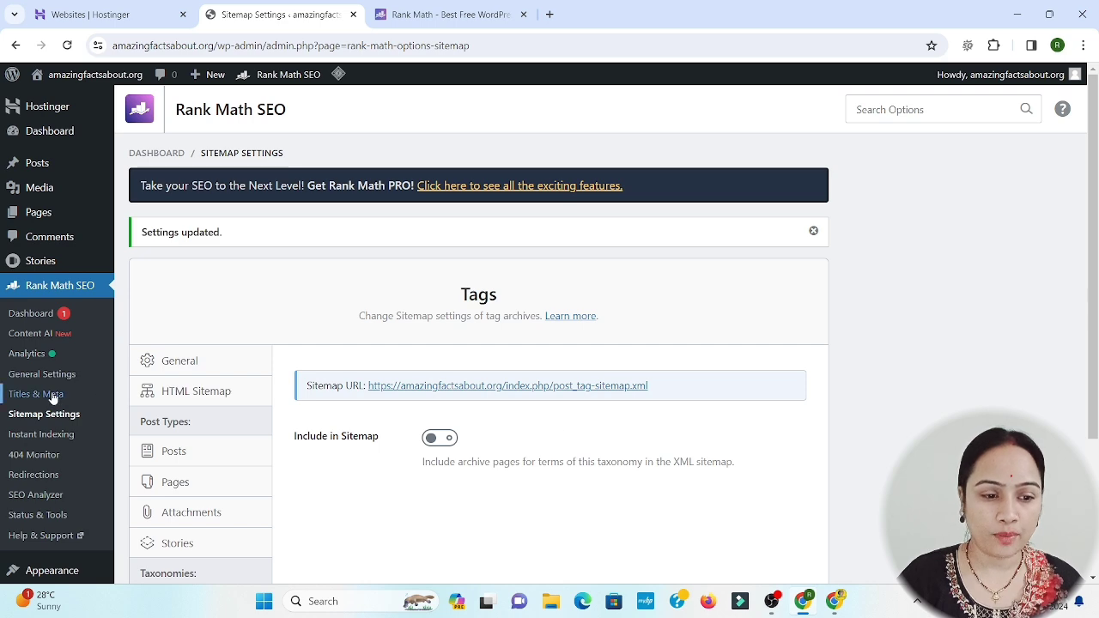
scroll(175, 409, down, 2)
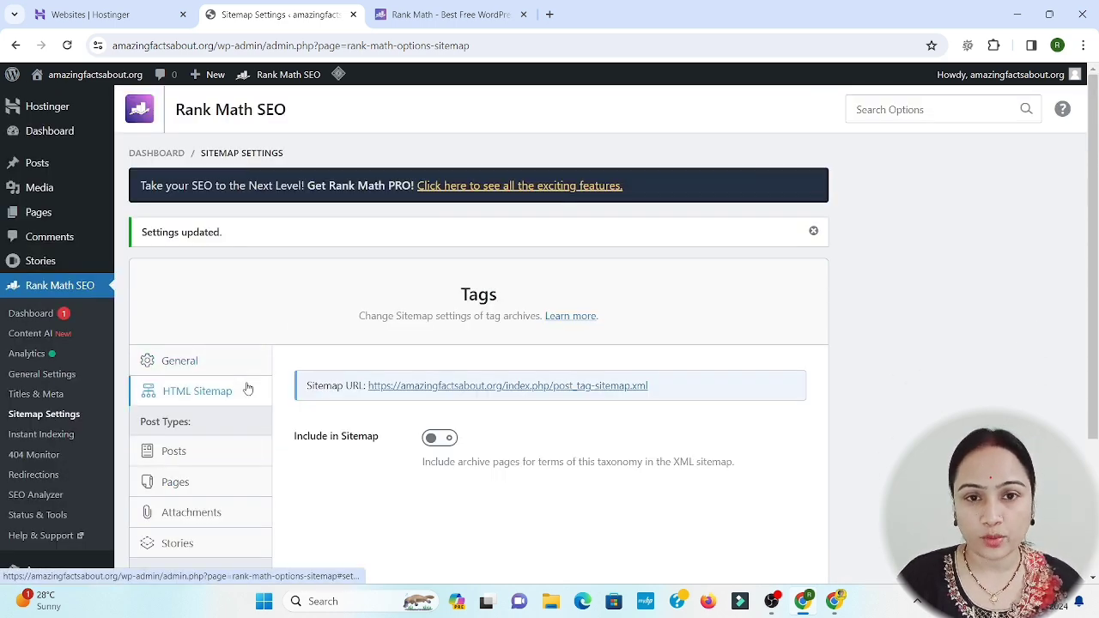
scroll(288, 396, down, 2)
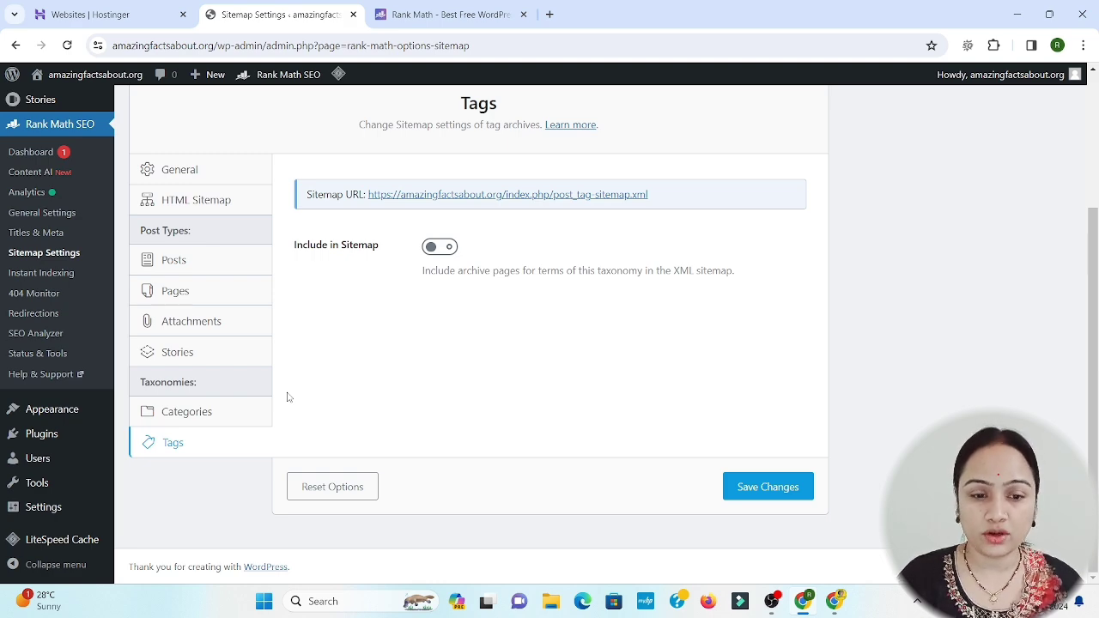
scroll(288, 396, up, 2)
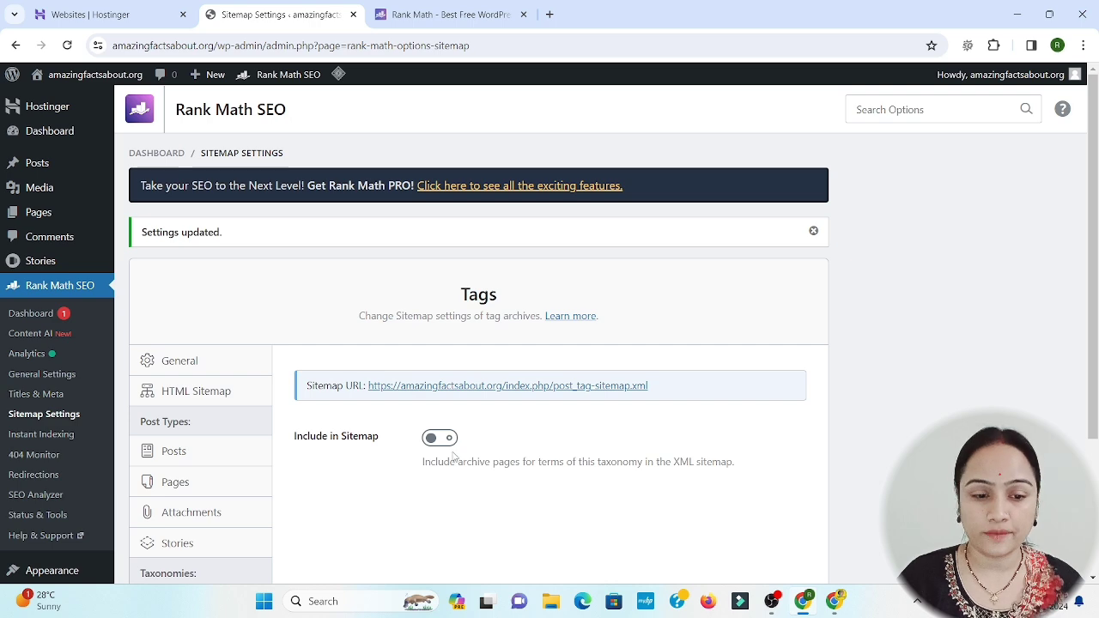
scroll(459, 458, down, 2)
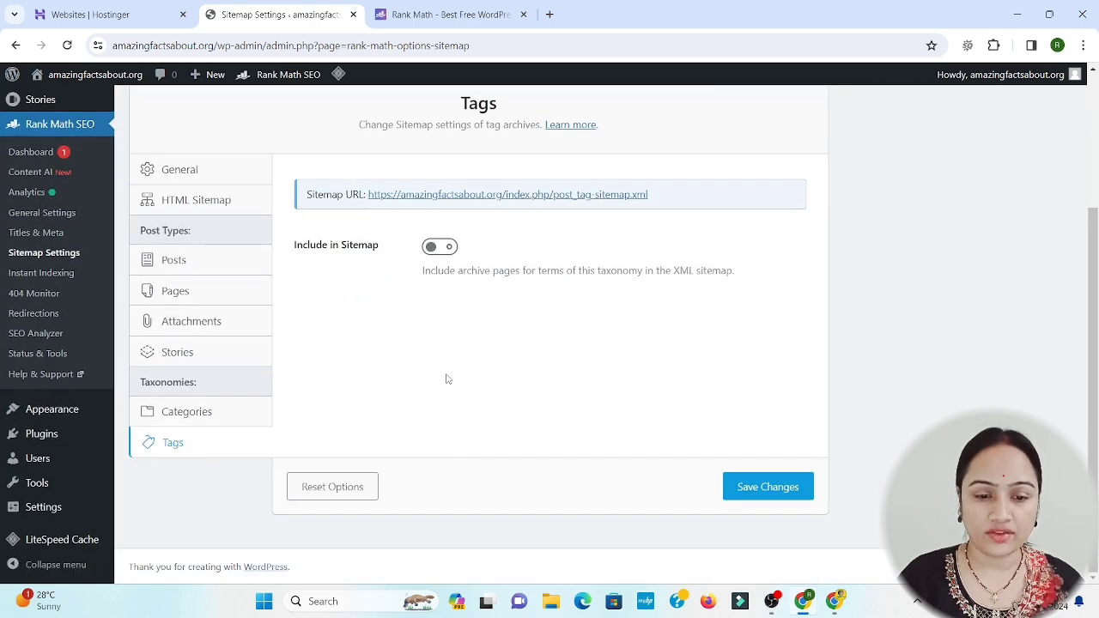
click(767, 486)
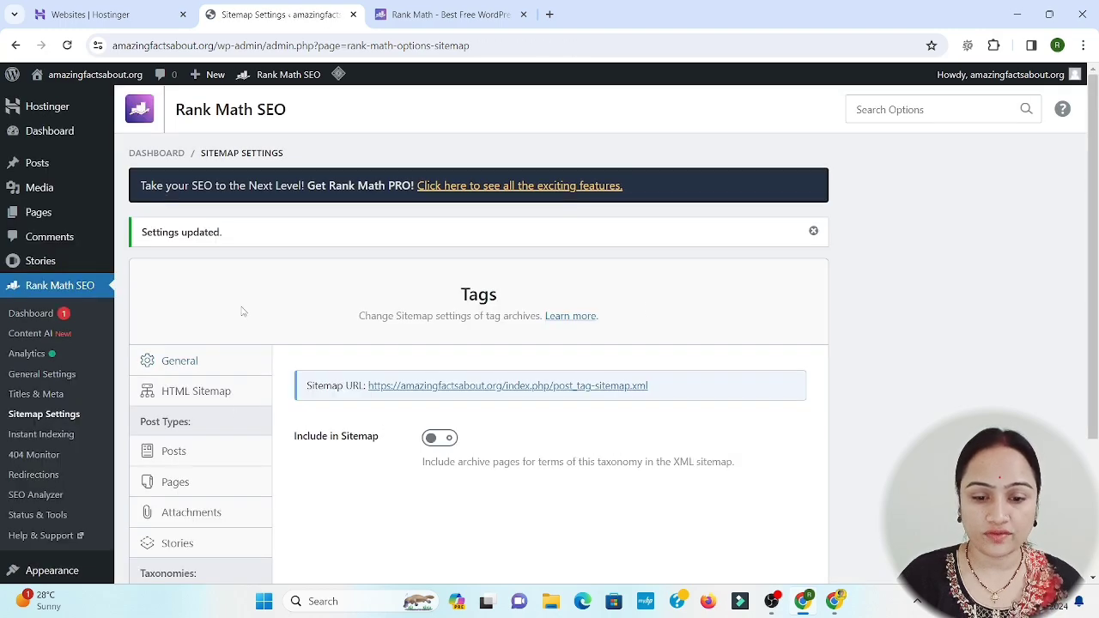
- Switch to the browser window with the YouTube channel, highlight the channel name, and browse through its list of uploaded videos
click(835, 602)
scroll(546, 410, up, 10)
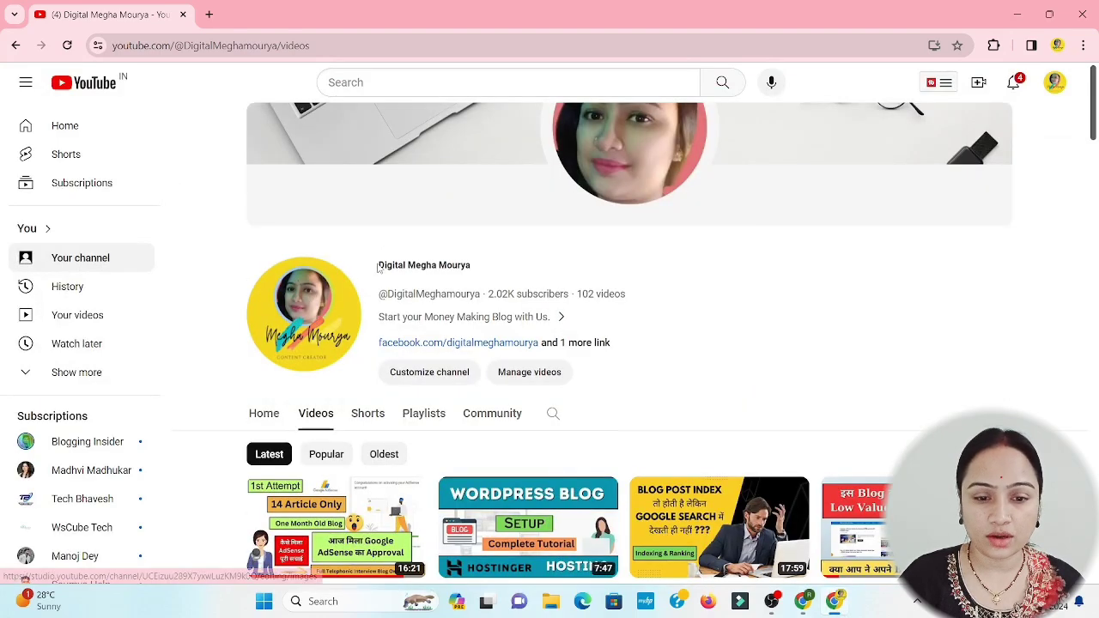
drag(378, 266, 461, 263)
scroll(674, 284, down, 5)
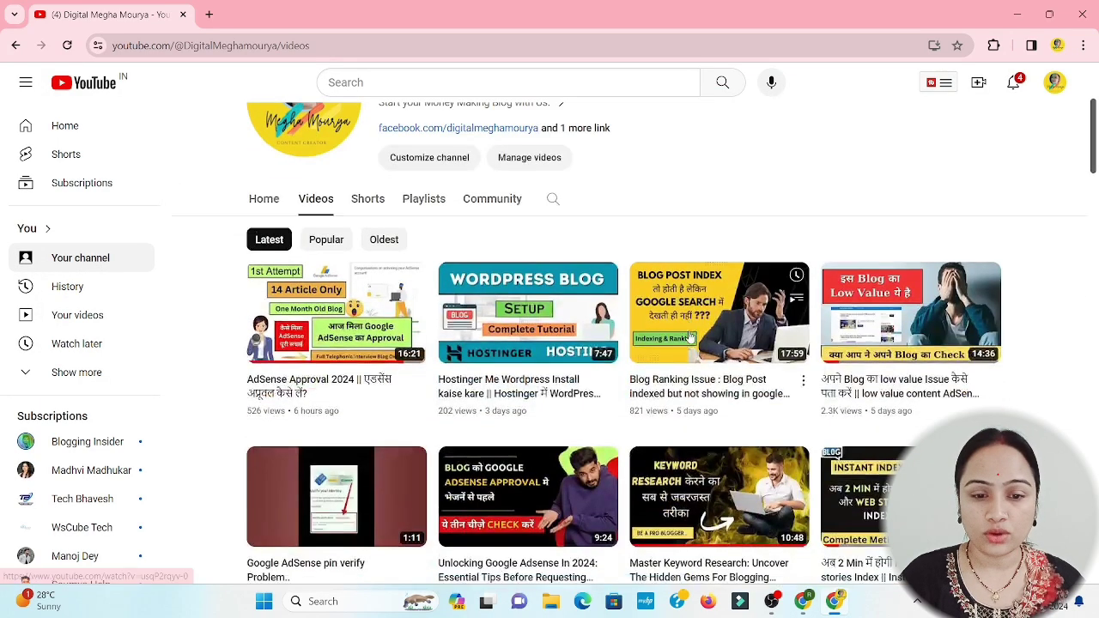
scroll(601, 415, down, 3)
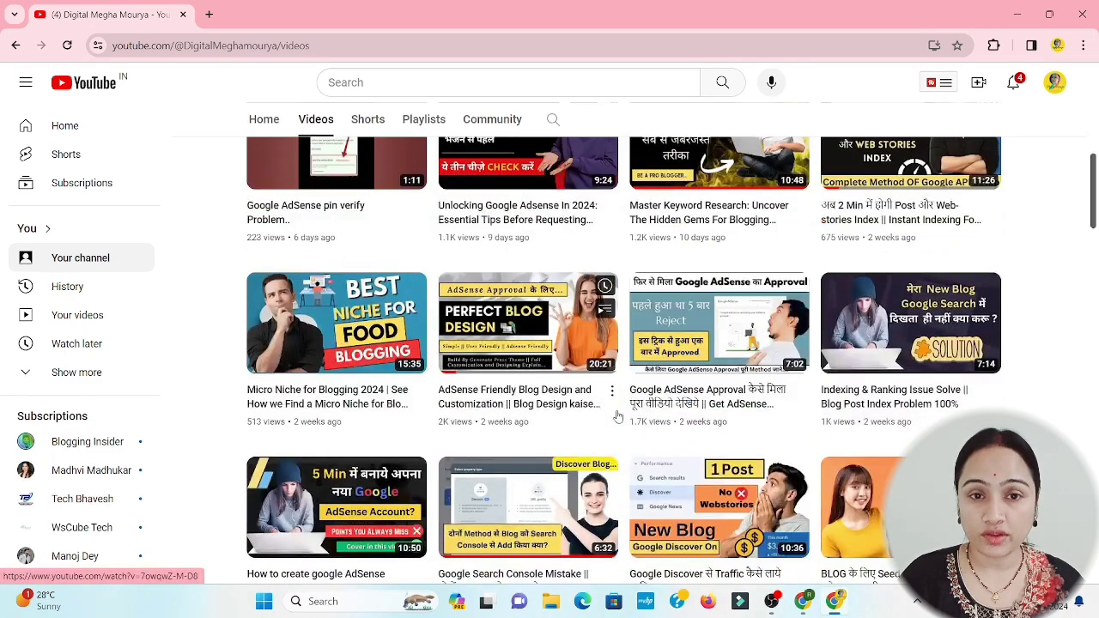
scroll(617, 415, down, 3)
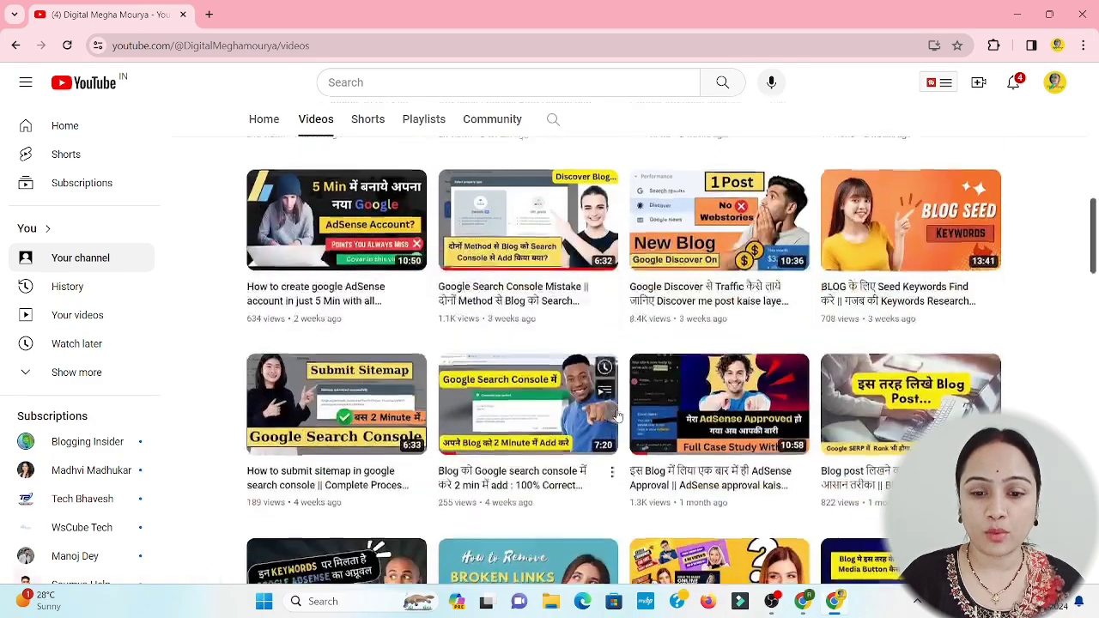
scroll(617, 416, down, 7)
scroll(616, 416, down, 9)
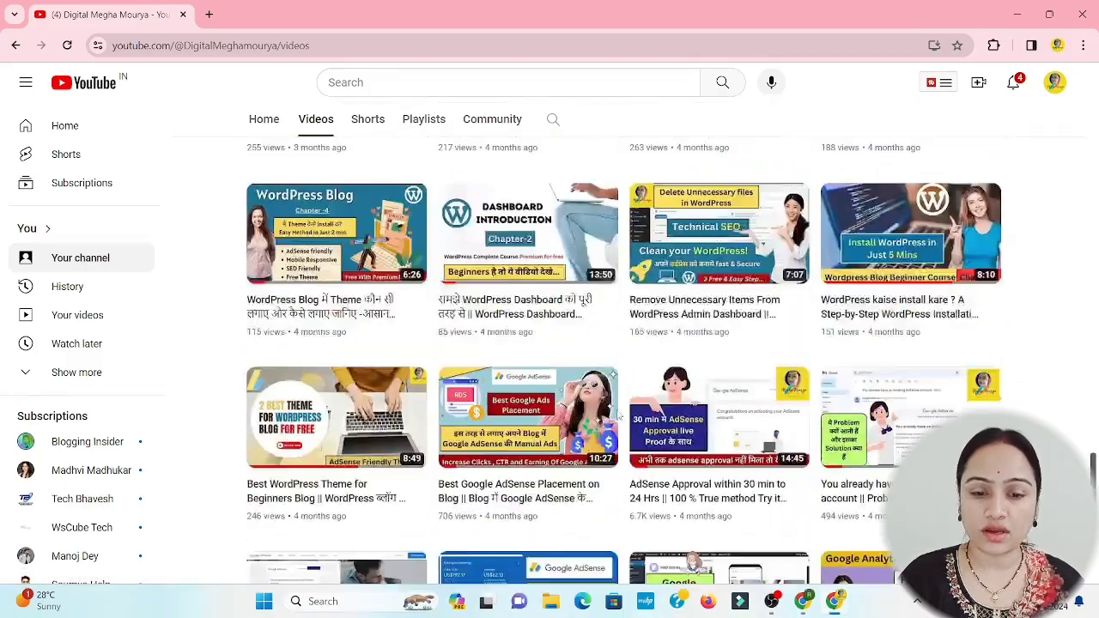
scroll(616, 416, up, 10)
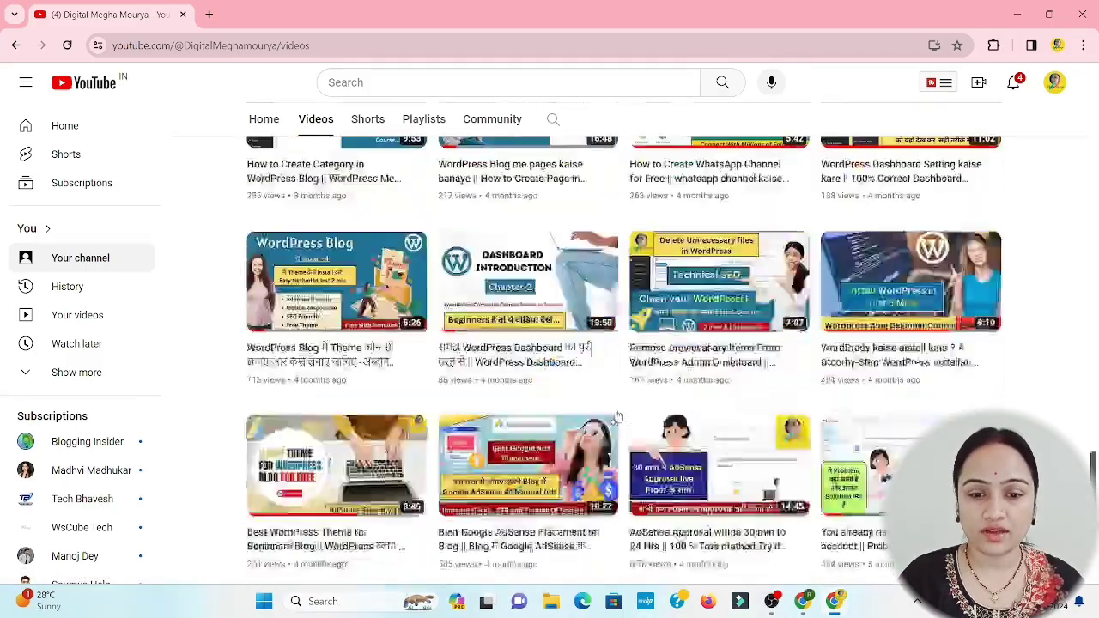